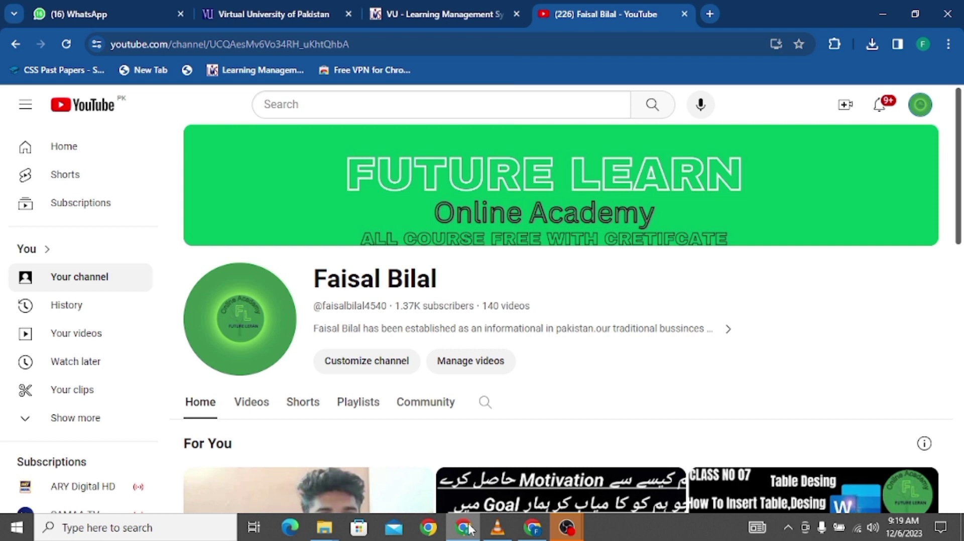
Switch to the browser window with the My Blog site, search Google for canva in a new tab, and open the Canva website
{"action": "mouse_move", "coordinate": [532, 528]}
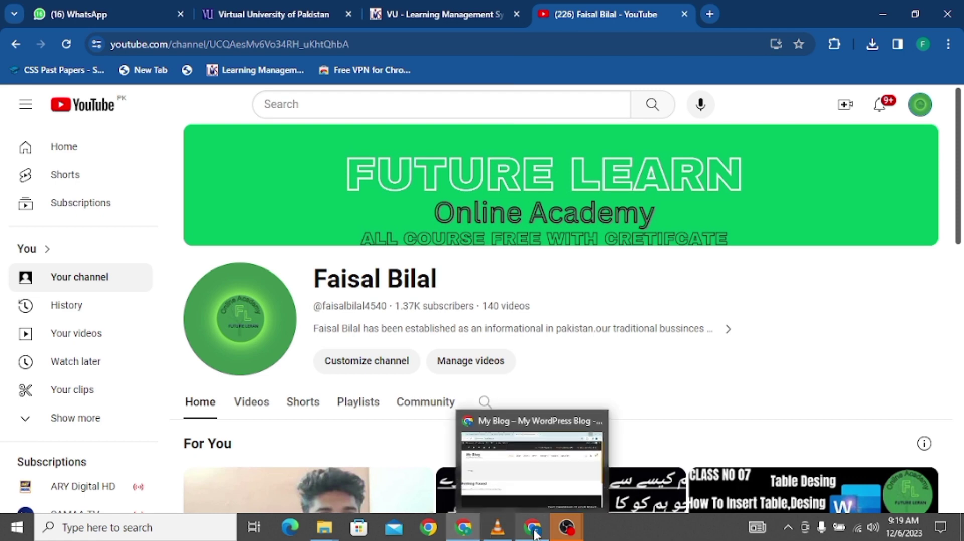
{"action": "left_click", "coordinate": [557, 456]}
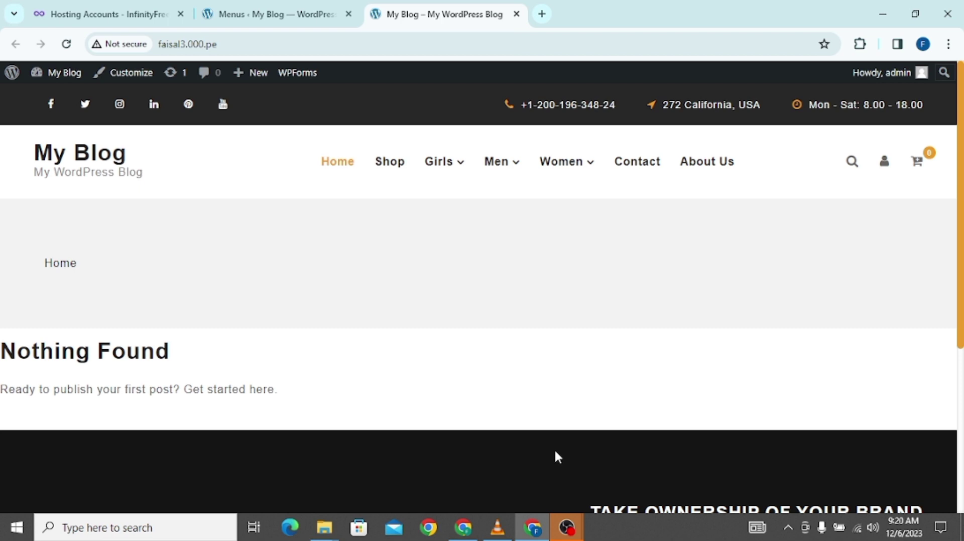
{"action": "mouse_move", "coordinate": [566, 528]}
{"action": "left_click", "coordinate": [542, 14]}
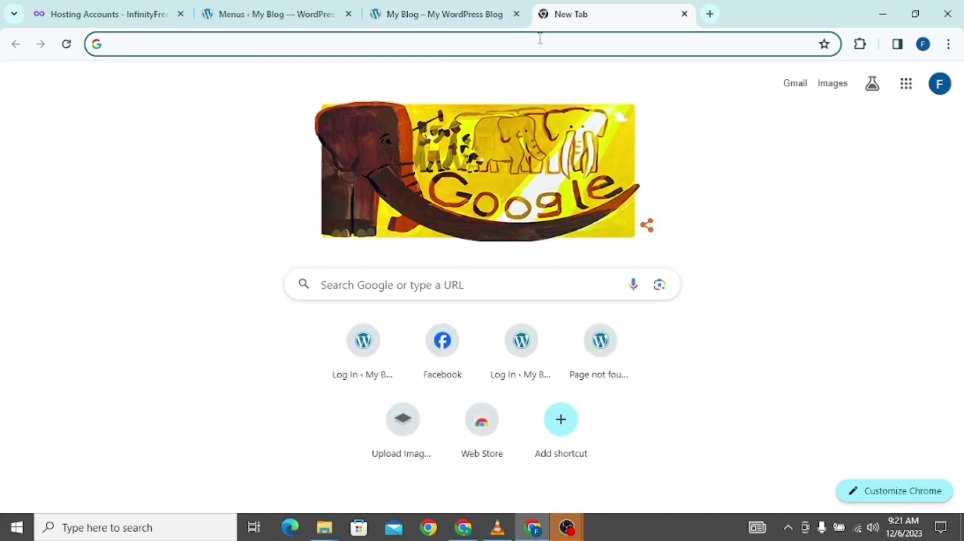
{"action": "left_click", "coordinate": [540, 41]}
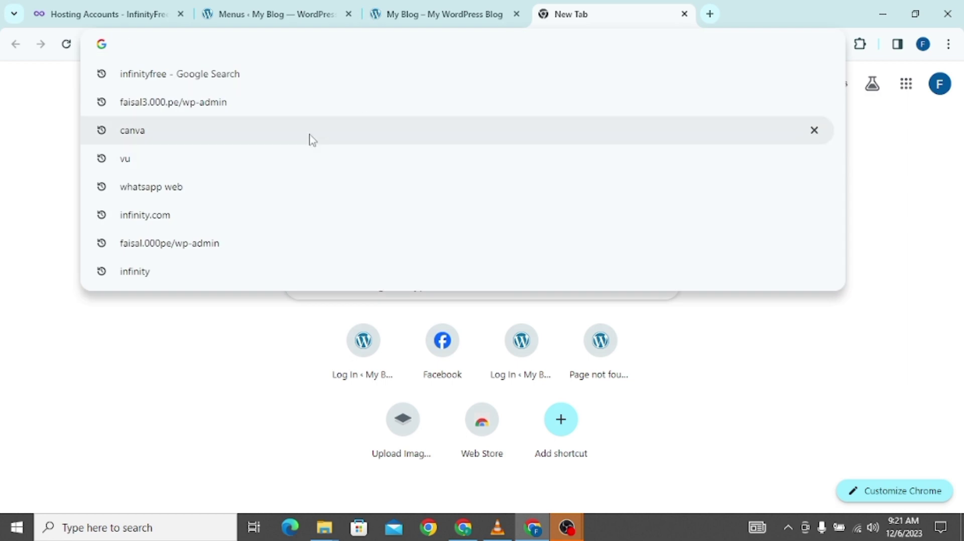
{"action": "left_click", "coordinate": [309, 137]}
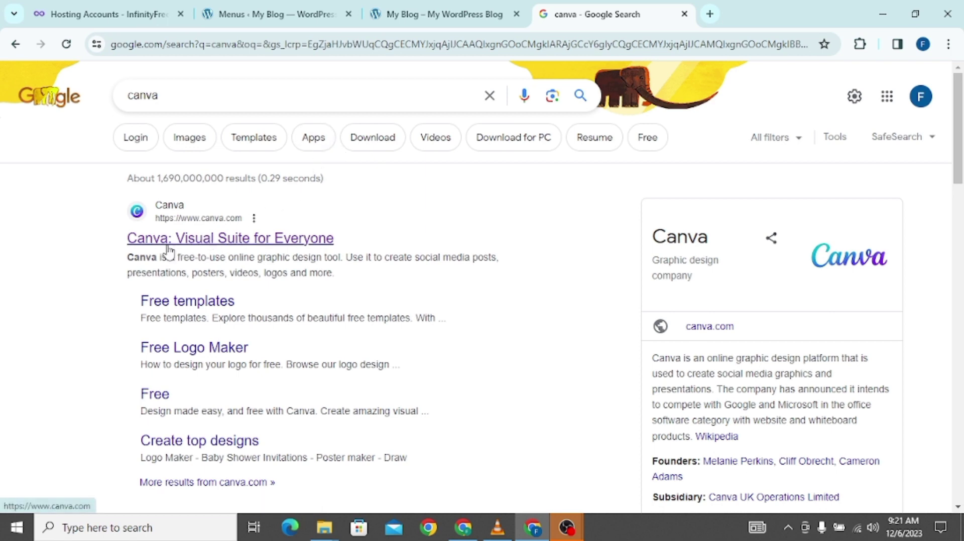
{"action": "left_click", "coordinate": [155, 240]}
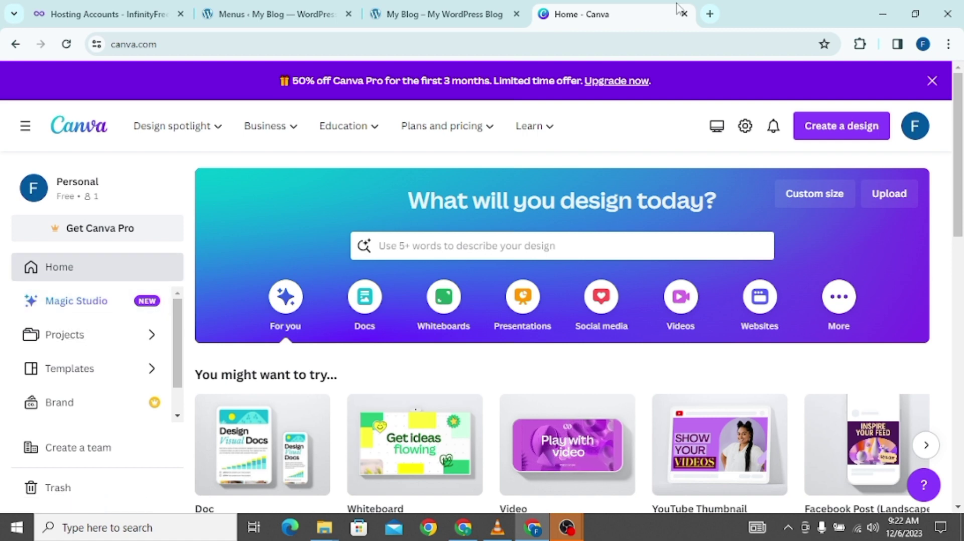
Look at the blog's home page in its tab and open the custom-size settings for a new Canva design
{"action": "left_click", "coordinate": [476, 8]}
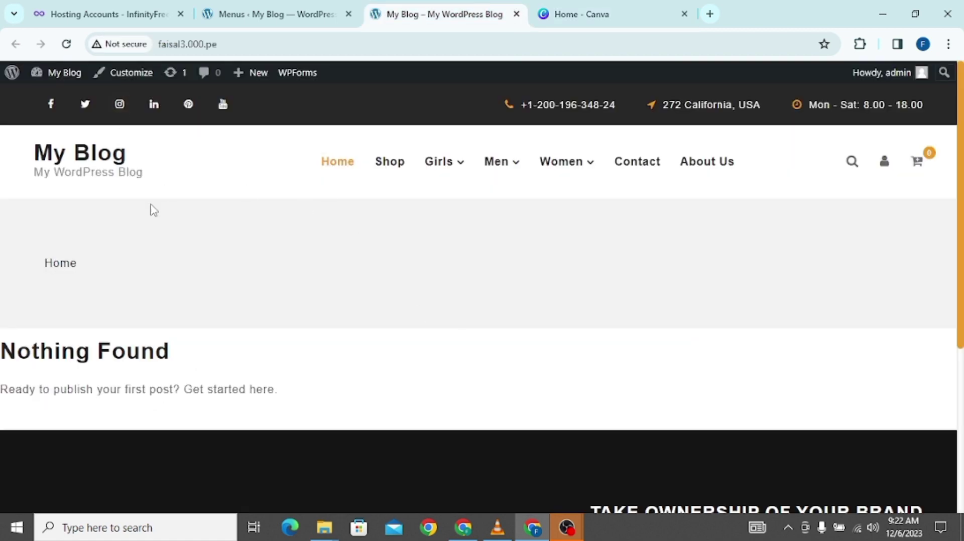
{"action": "left_click", "coordinate": [563, 11]}
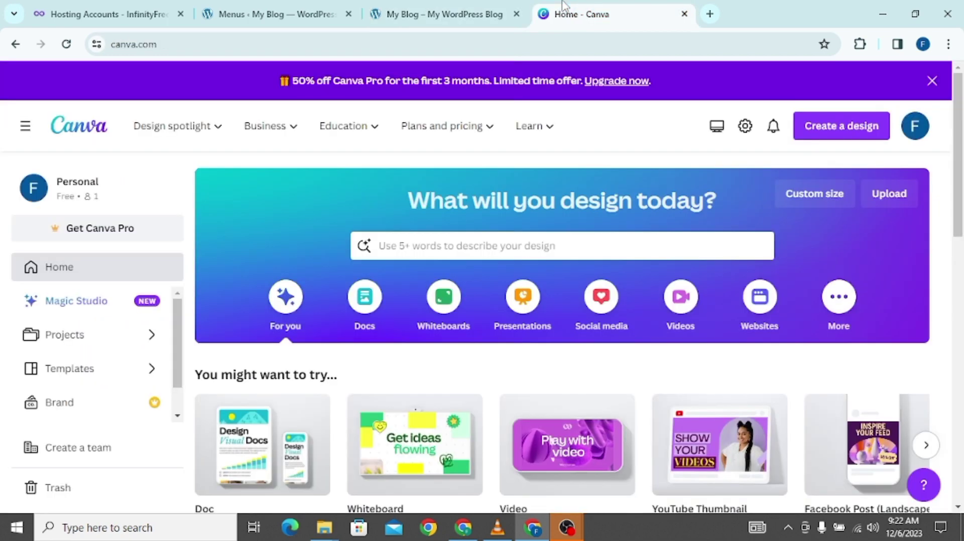
{"action": "left_click", "coordinate": [836, 125]}
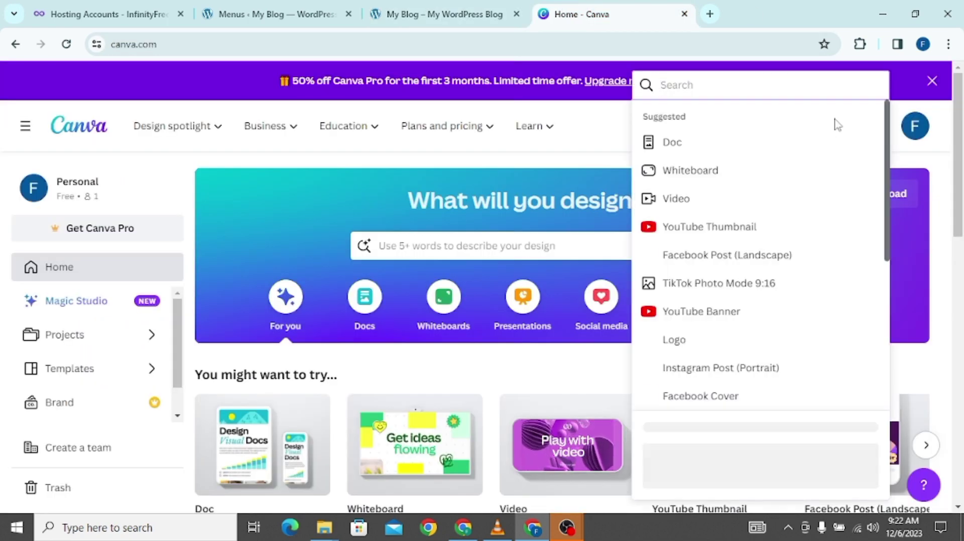
{"action": "scroll", "coordinate": [768, 409], "scroll_direction": "down", "scroll_amount": 8}
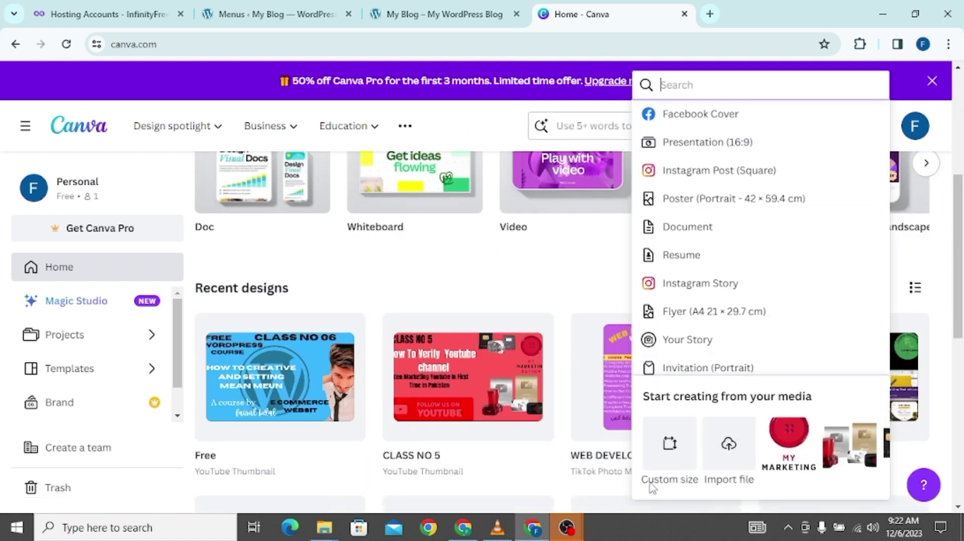
{"action": "left_click", "coordinate": [667, 461]}
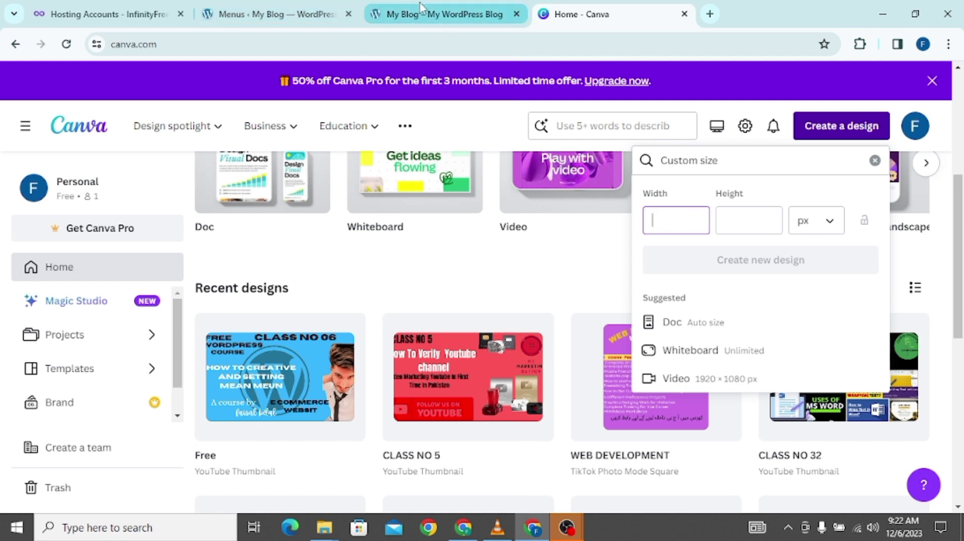
Recheck the blog's banner area and create a custom-size design 1920 px wide and 1000 px high
{"action": "left_click", "coordinate": [437, 14]}
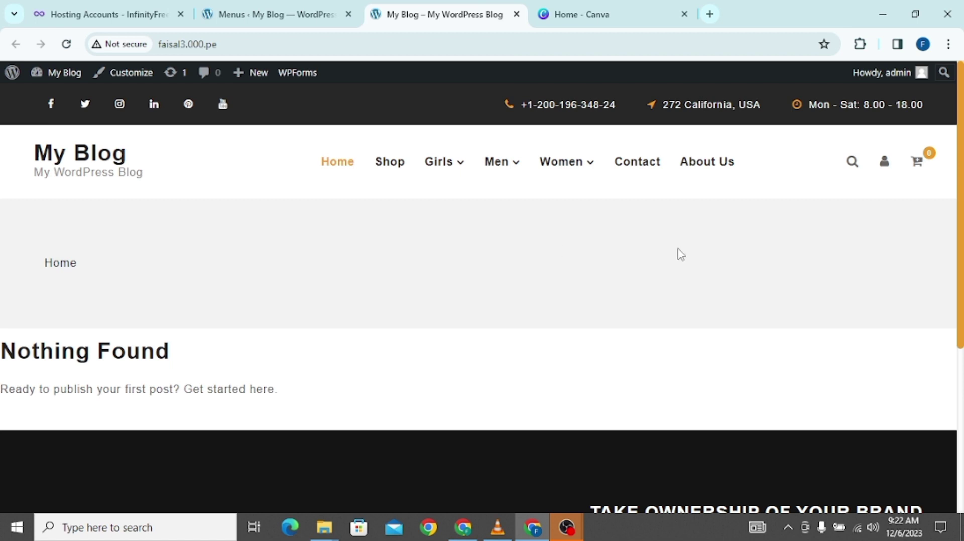
{"action": "left_click", "coordinate": [590, 11]}
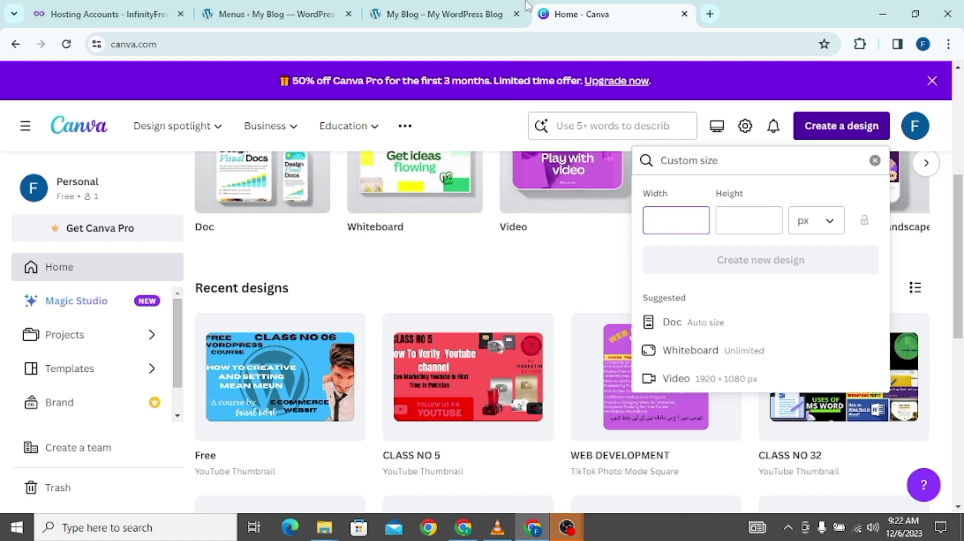
{"action": "left_click", "coordinate": [482, 14]}
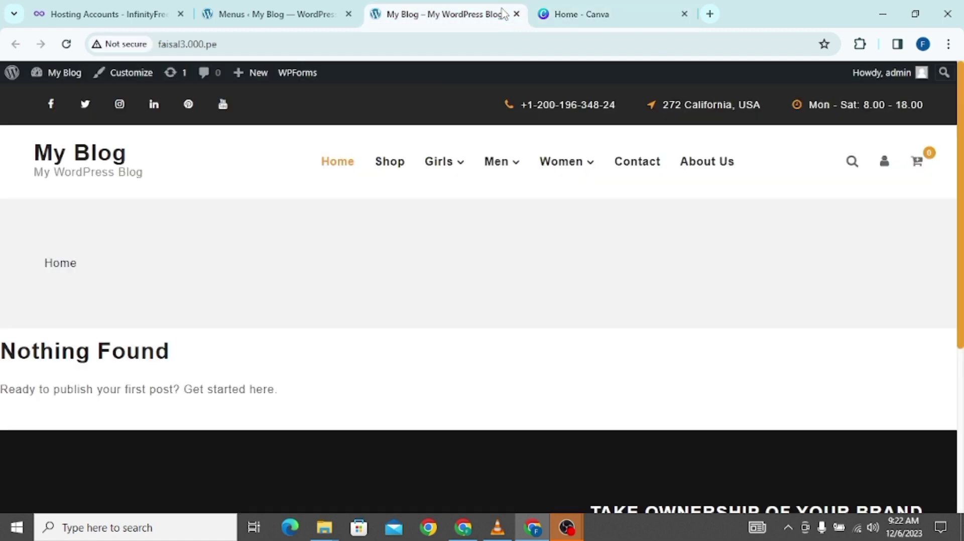
{"action": "left_click", "coordinate": [636, 9]}
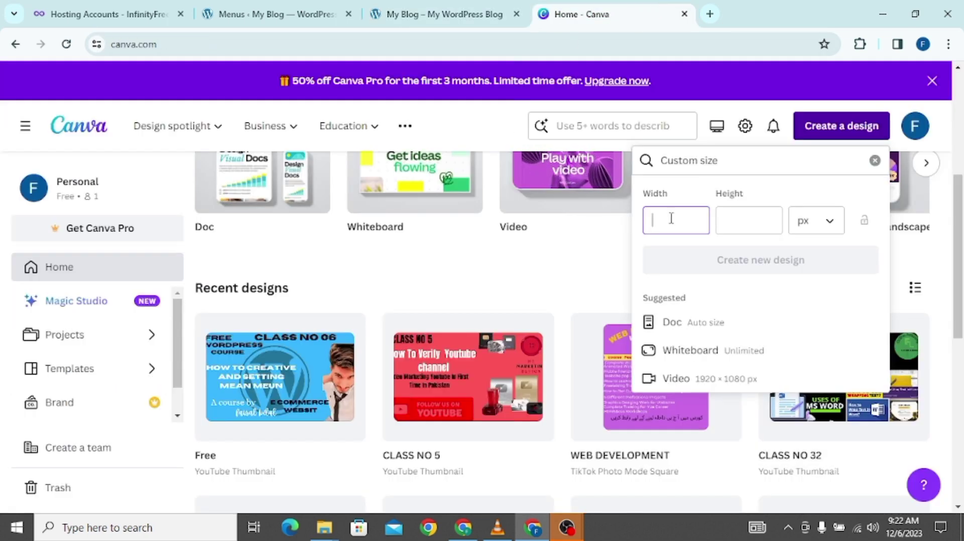
{"action": "type", "text": "1"}
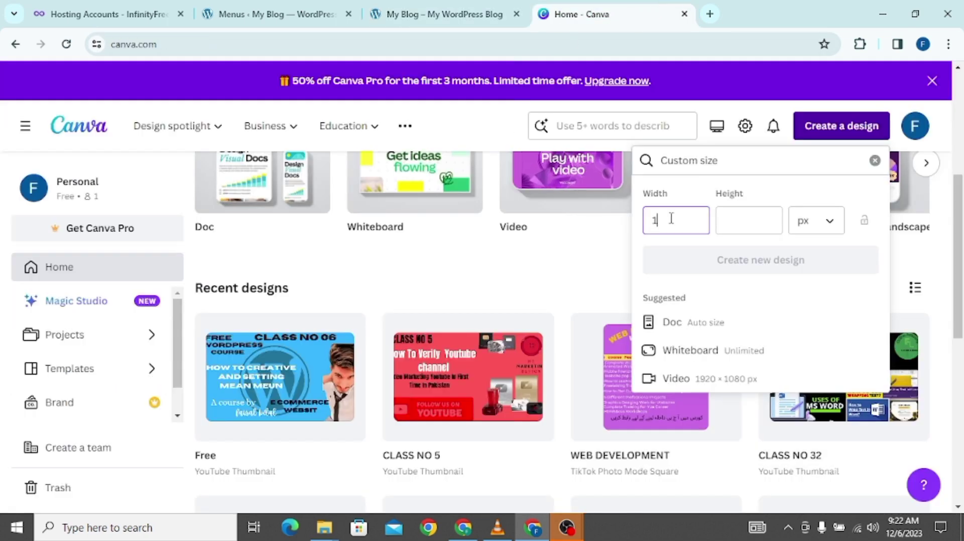
{"action": "type", "text": "920"}
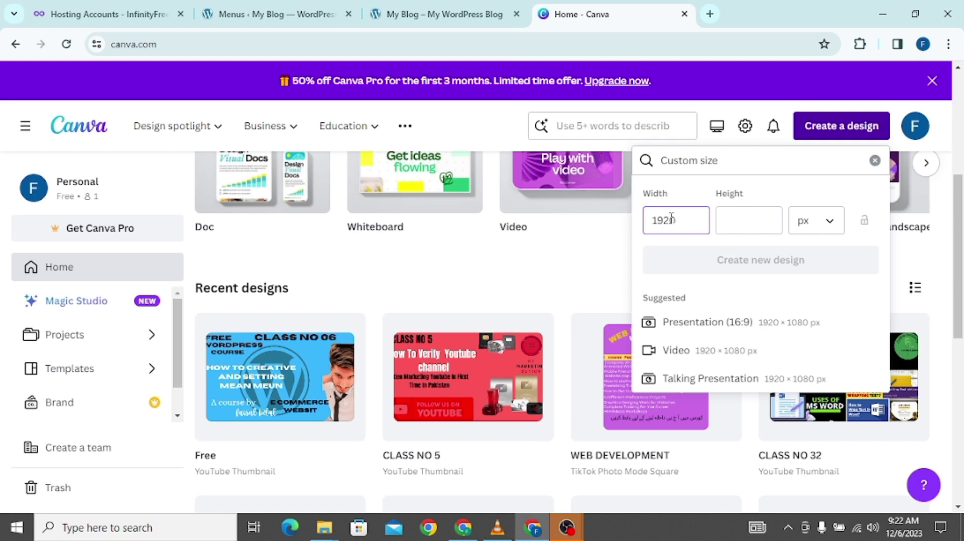
{"action": "left_click", "coordinate": [759, 216]}
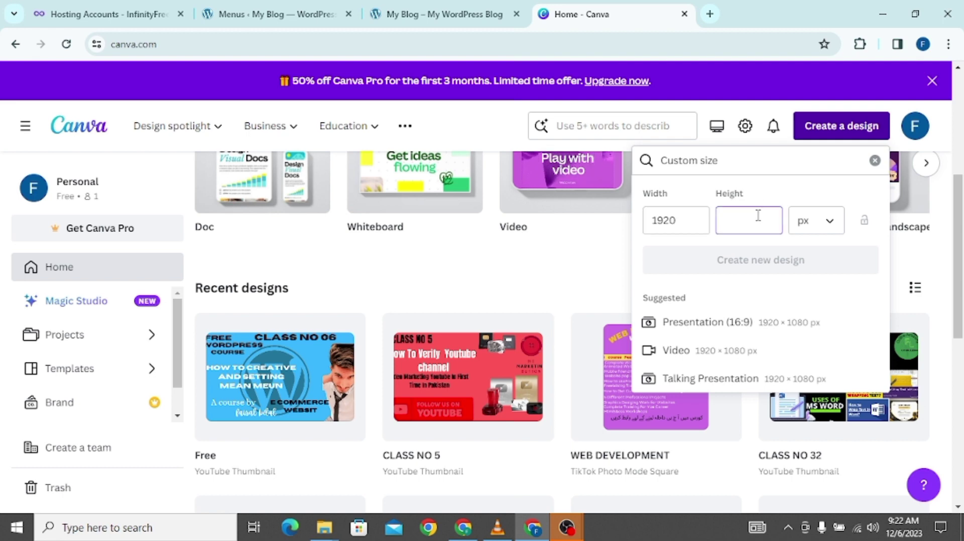
{"action": "type", "text": "1000"}
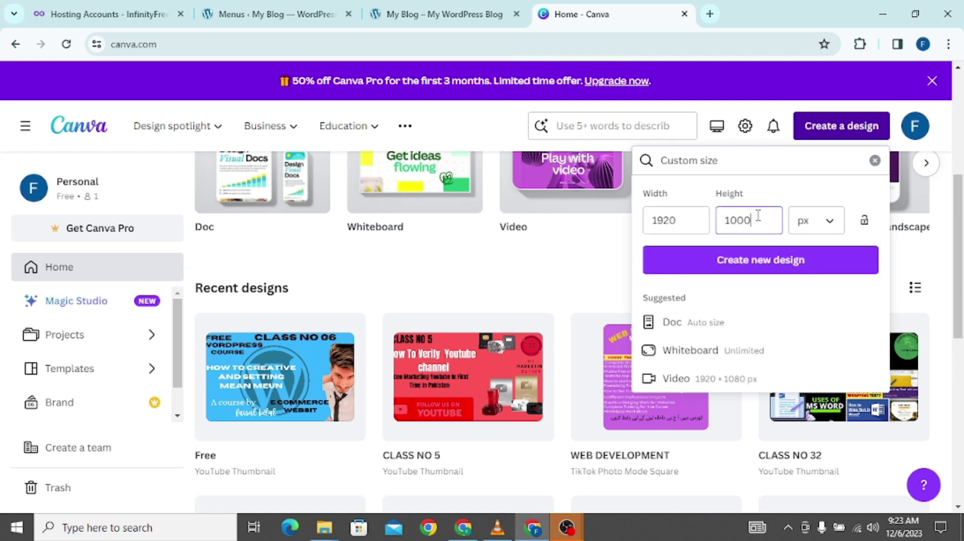
{"action": "left_click", "coordinate": [764, 271]}
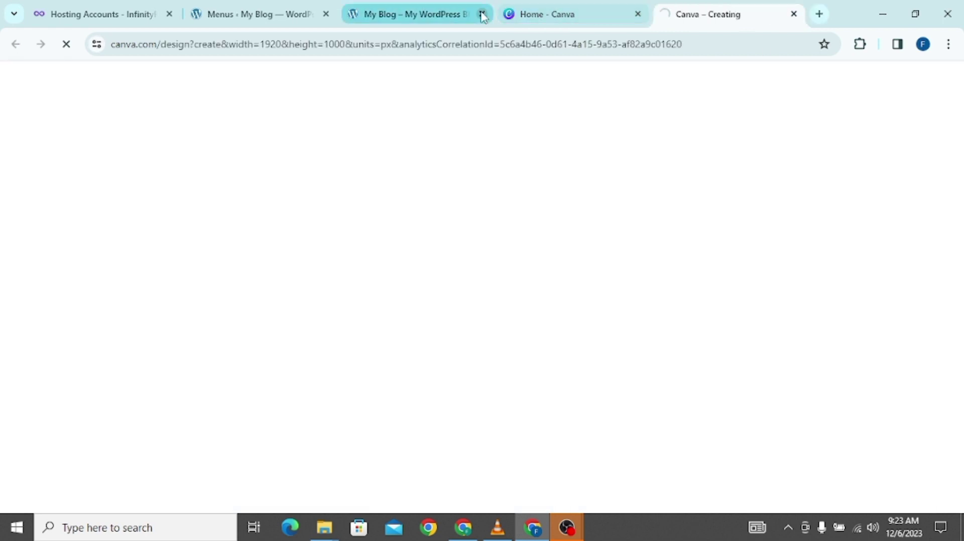
Return to the Canva home page after viewing the blog and create another custom-size design of 1920 × 1200 px
{"action": "left_click", "coordinate": [437, 10]}
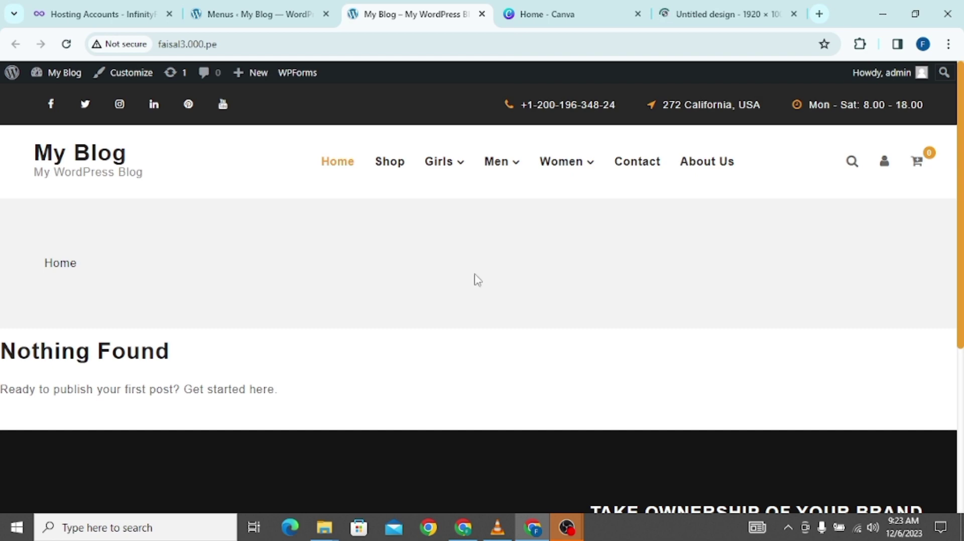
{"action": "left_click", "coordinate": [573, 21]}
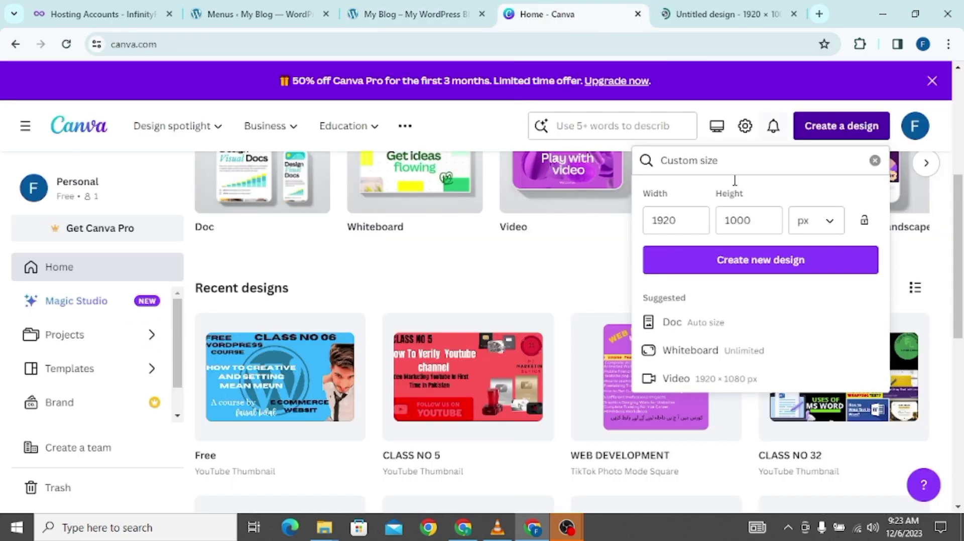
{"action": "left_click", "coordinate": [753, 221]}
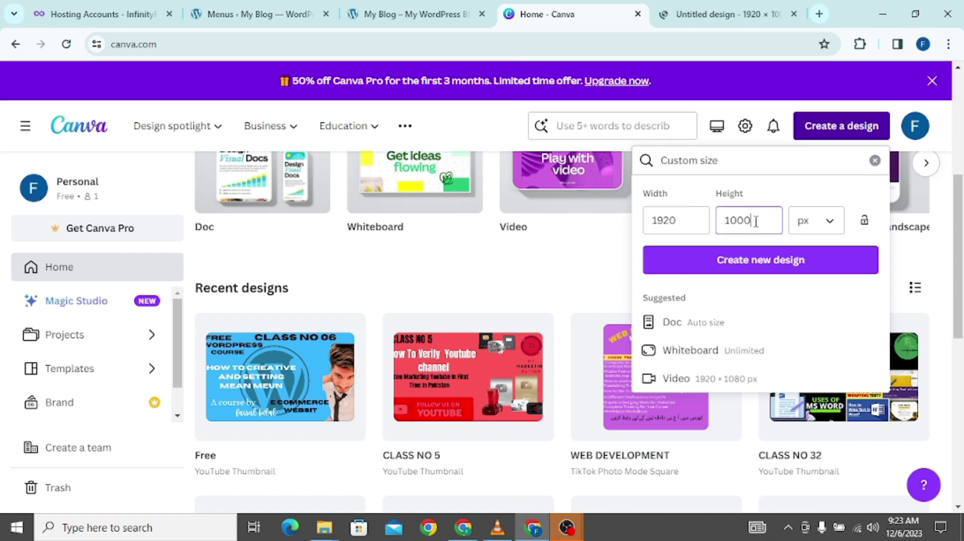
{"action": "key", "text": "BackSpace"}
{"action": "key", "text": "BackSpace"}
{"action": "key", "text": "BackSpace"}
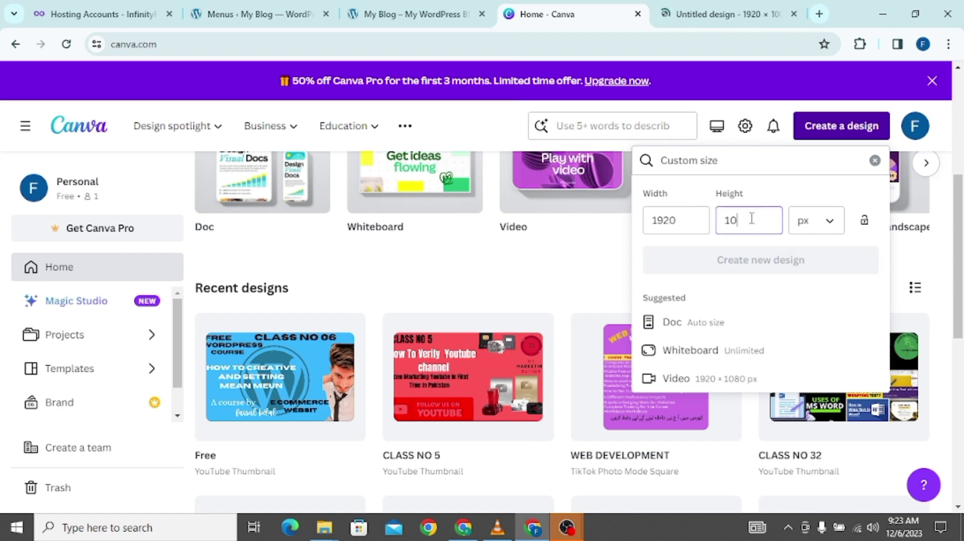
{"action": "type", "text": "200"}
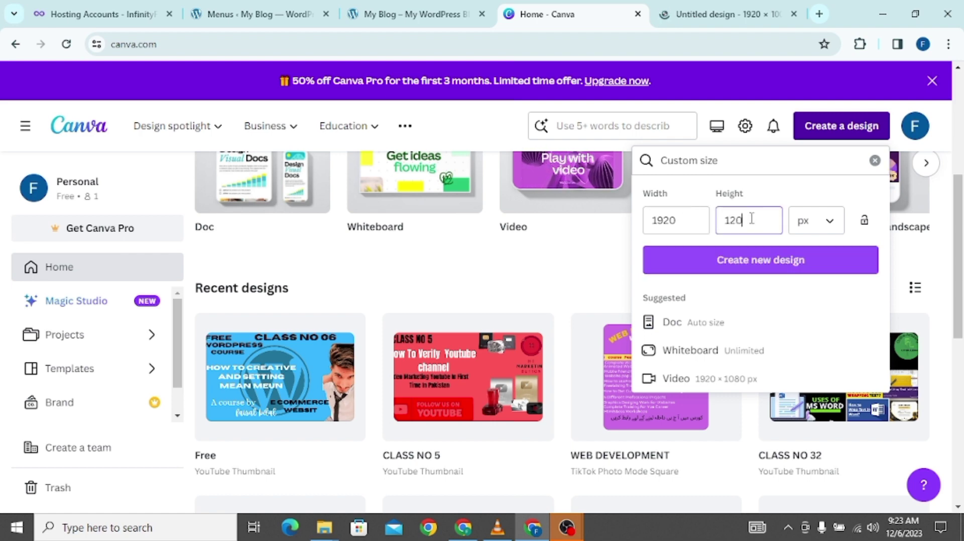
{"action": "left_click", "coordinate": [758, 269]}
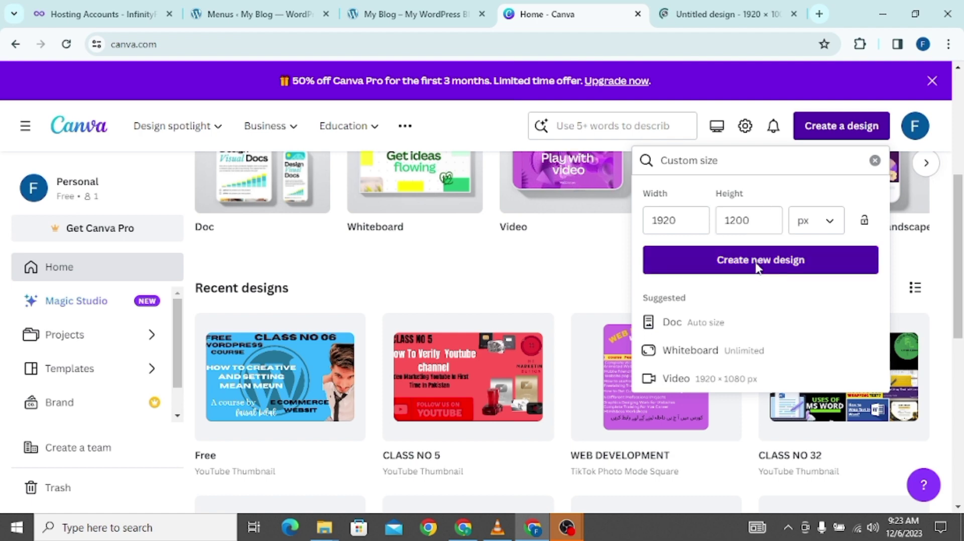
Create a further custom-size design from the Canva home page, 1920 px wide and 800 px high
{"action": "left_click", "coordinate": [478, 16]}
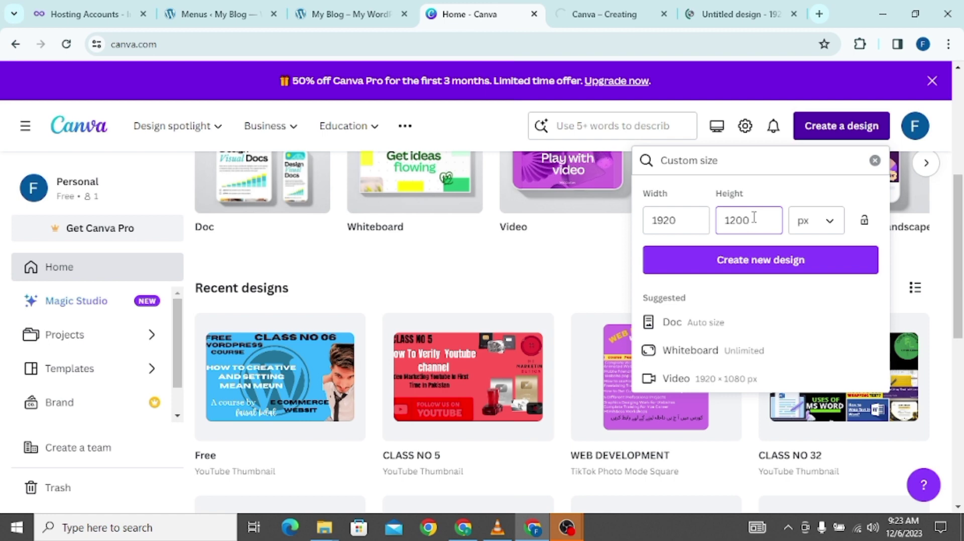
{"action": "key", "text": "BackSpace"}
{"action": "key", "text": "BackSpace"}
{"action": "key", "text": "BackSpace"}
{"action": "key", "text": "BackSpace"}
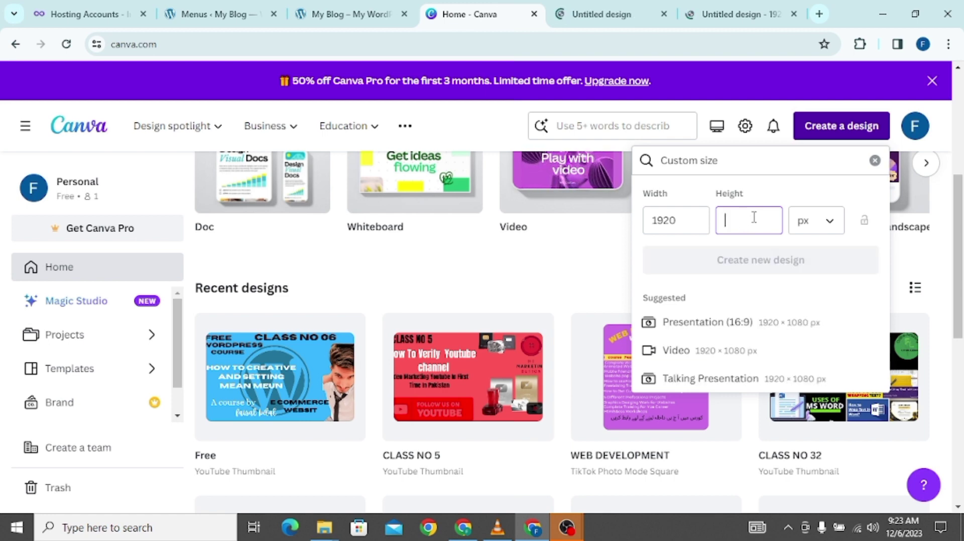
{"action": "type", "text": "8000"}
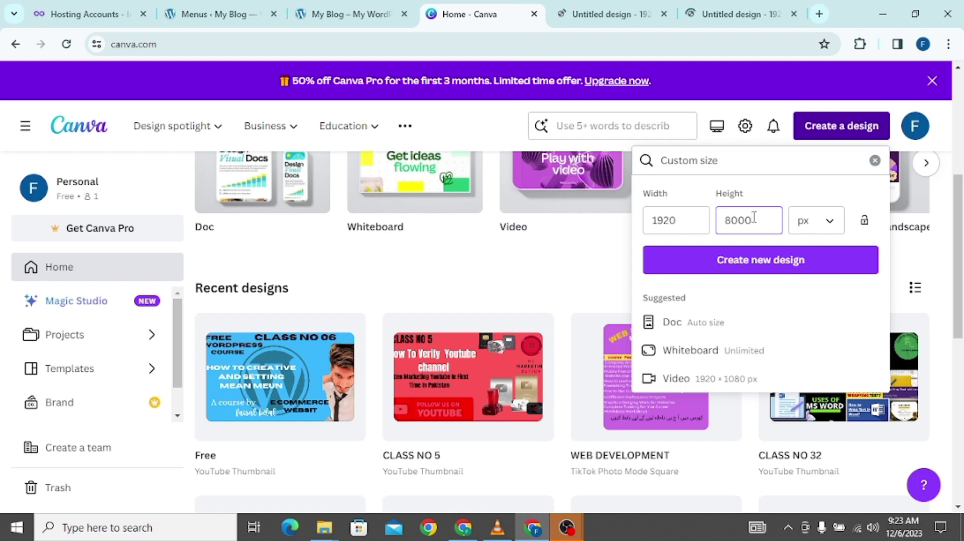
{"action": "key", "text": "BackSpace"}
{"action": "left_click", "coordinate": [759, 261]}
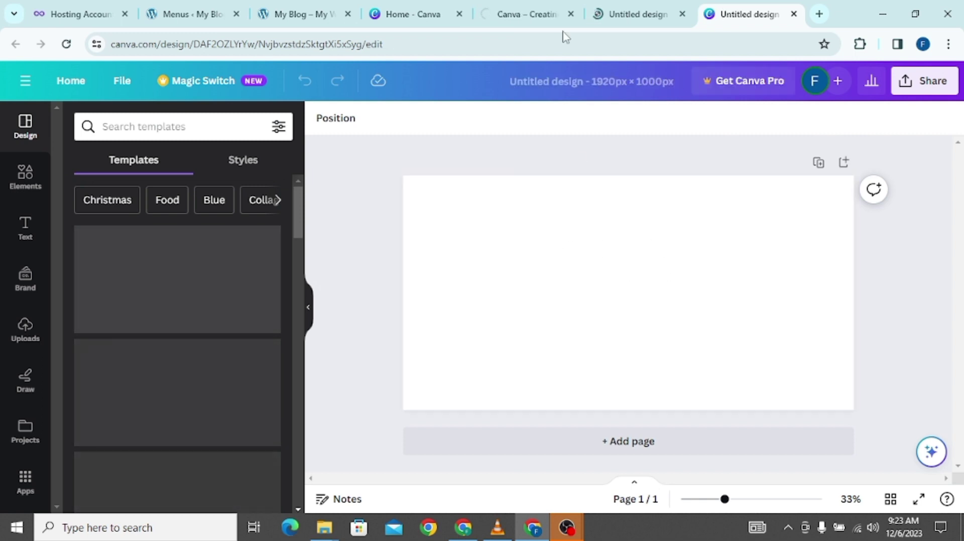
Compare the blank canvases of the newly created designs and close the 1920 × 800 px design
{"action": "left_click", "coordinate": [511, 10]}
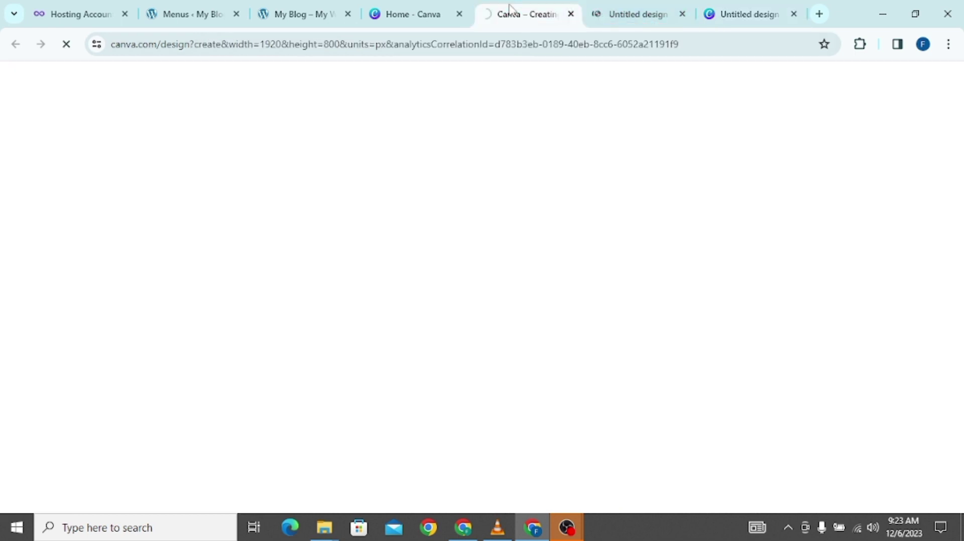
{"action": "left_click", "coordinate": [638, 14]}
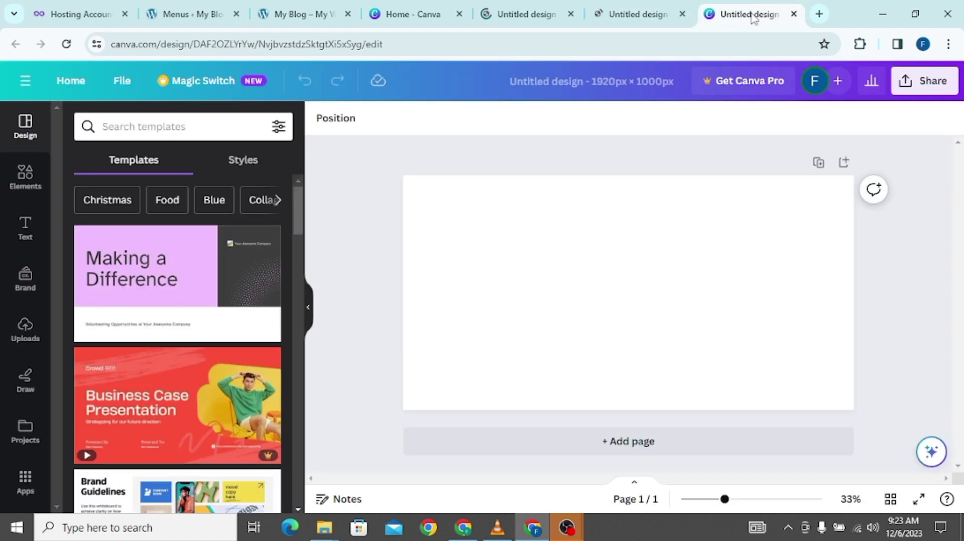
{"action": "left_click", "coordinate": [645, 235]}
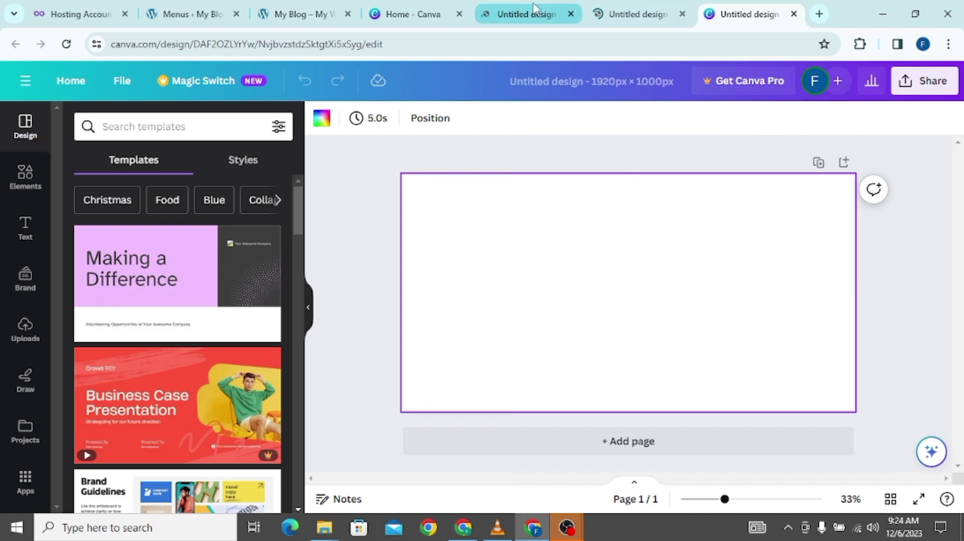
{"action": "left_click", "coordinate": [522, 14]}
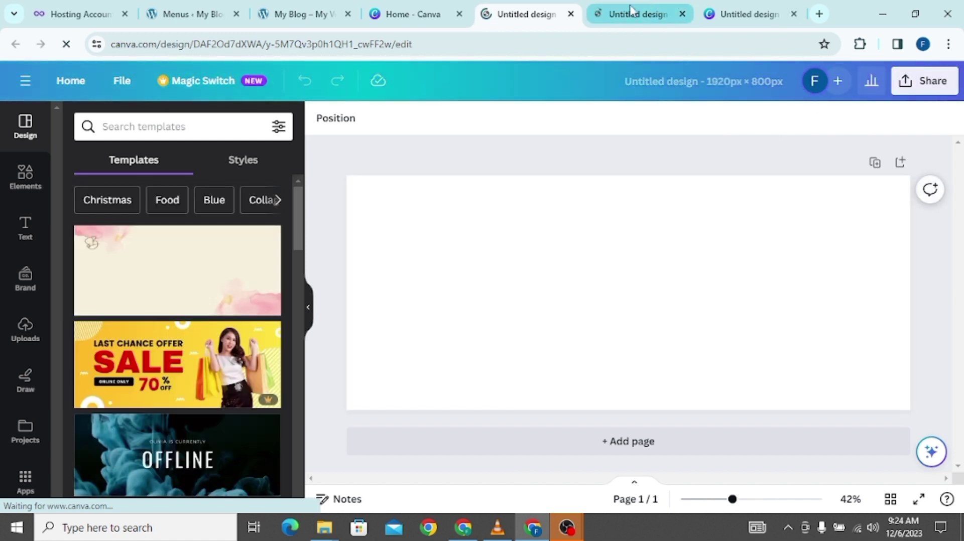
{"action": "left_click", "coordinate": [572, 14]}
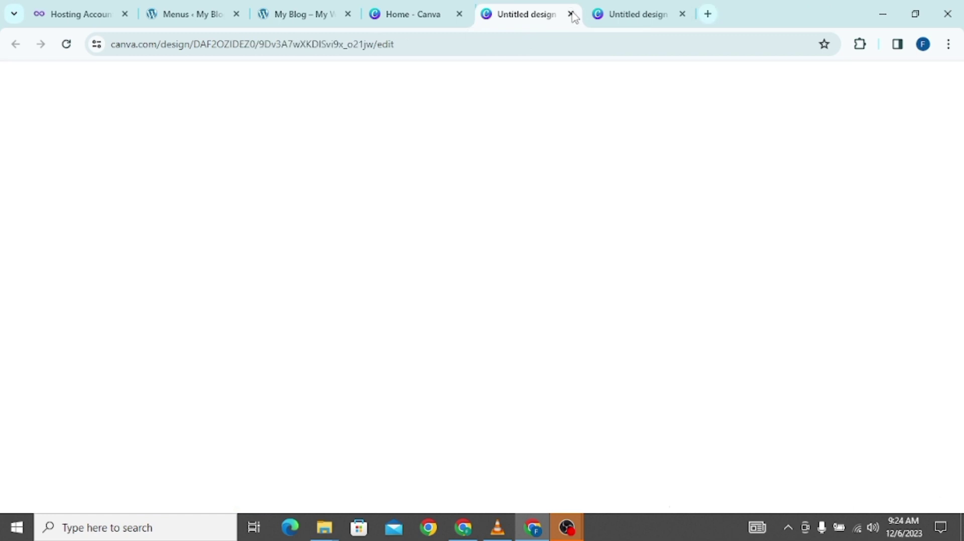
Close the other blank design and fill the 1920 × 1000 px page background with solid orange after trying light blue
{"action": "left_click", "coordinate": [571, 14]}
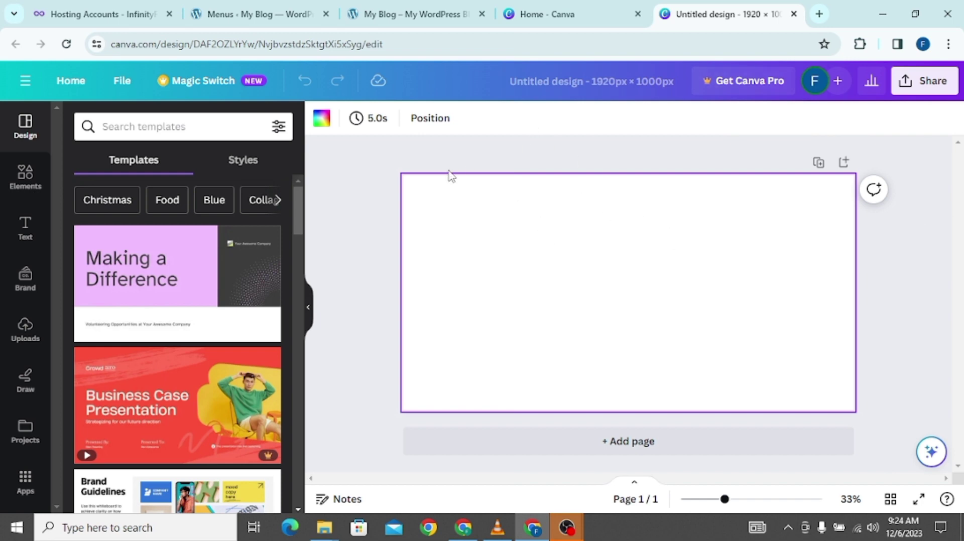
{"action": "left_click", "coordinate": [322, 119]}
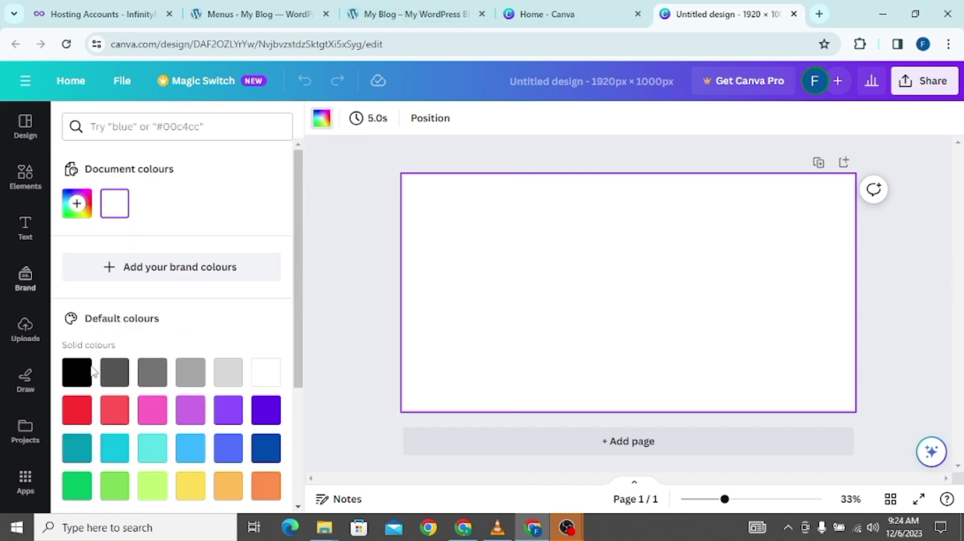
{"action": "scroll", "coordinate": [211, 402], "scroll_direction": "down", "scroll_amount": 4}
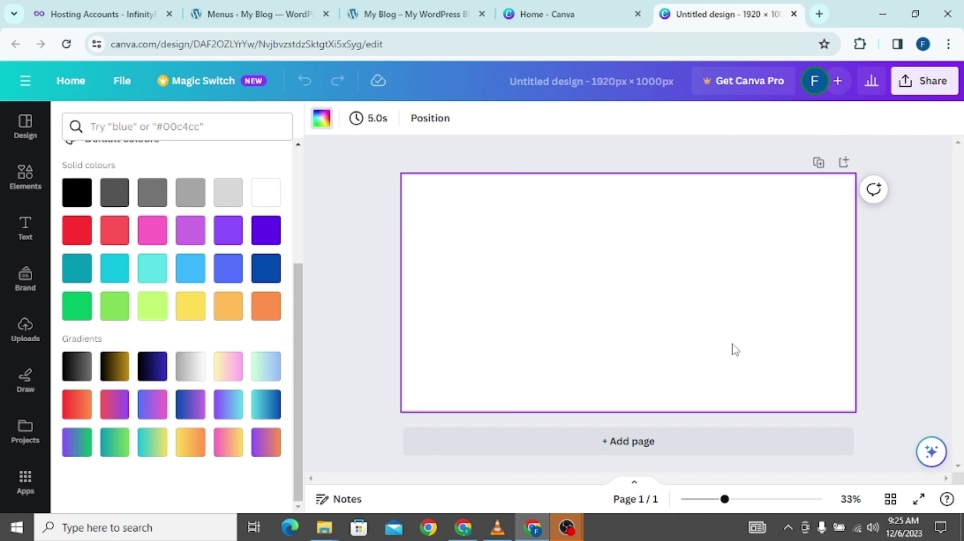
{"action": "left_click", "coordinate": [225, 196]}
{"action": "left_click", "coordinate": [186, 271]}
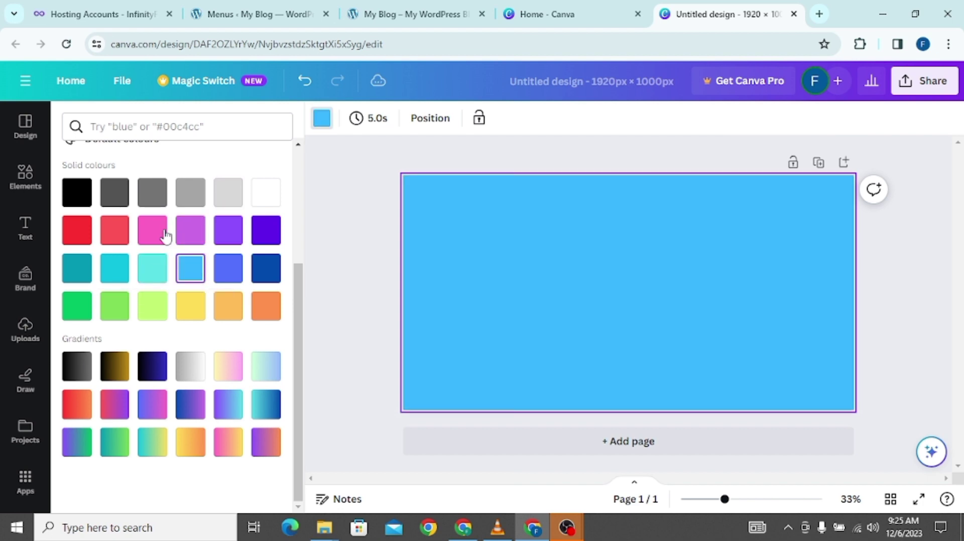
{"action": "left_click", "coordinate": [264, 317]}
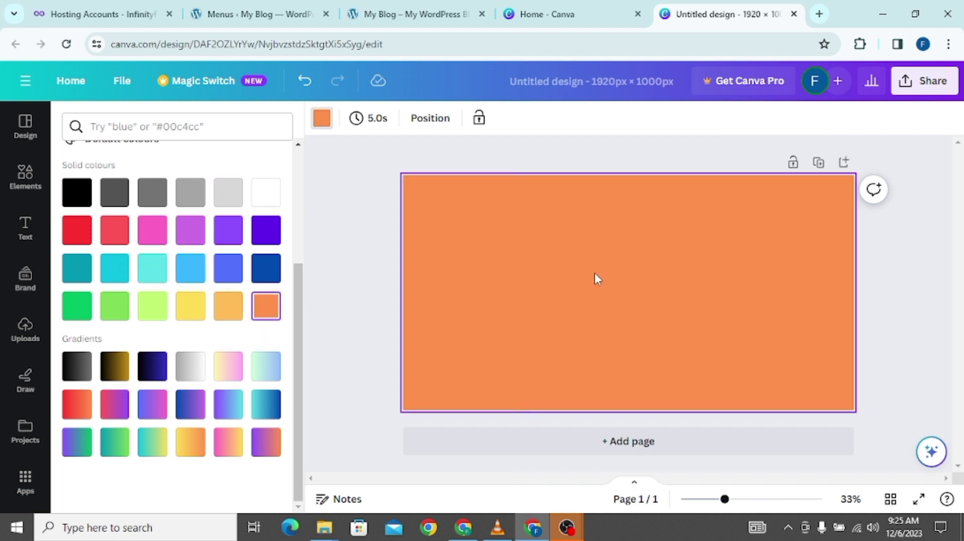
Try dark blue, red and pink page backgrounds, and return the page to solid orange
{"action": "left_click", "coordinate": [266, 265]}
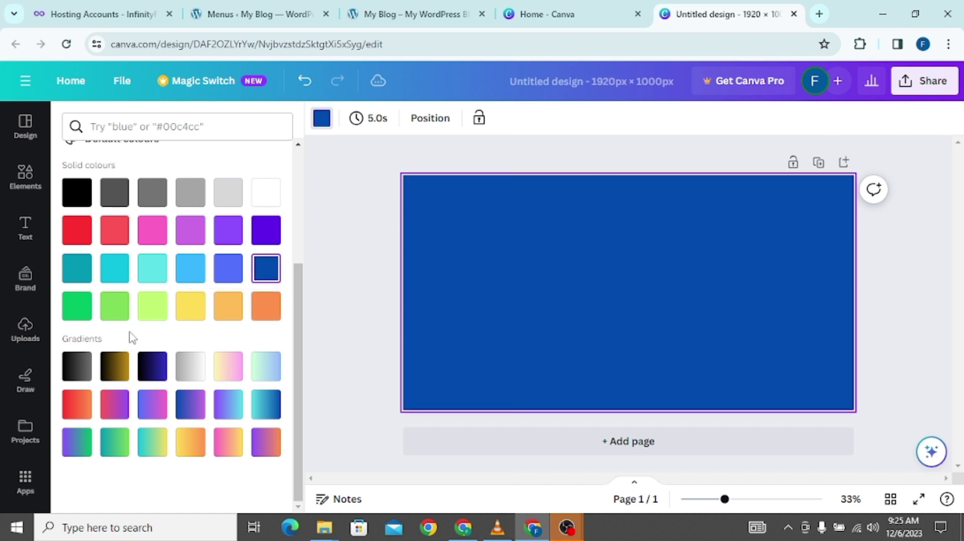
{"action": "left_click", "coordinate": [75, 229]}
{"action": "left_click", "coordinate": [153, 230]}
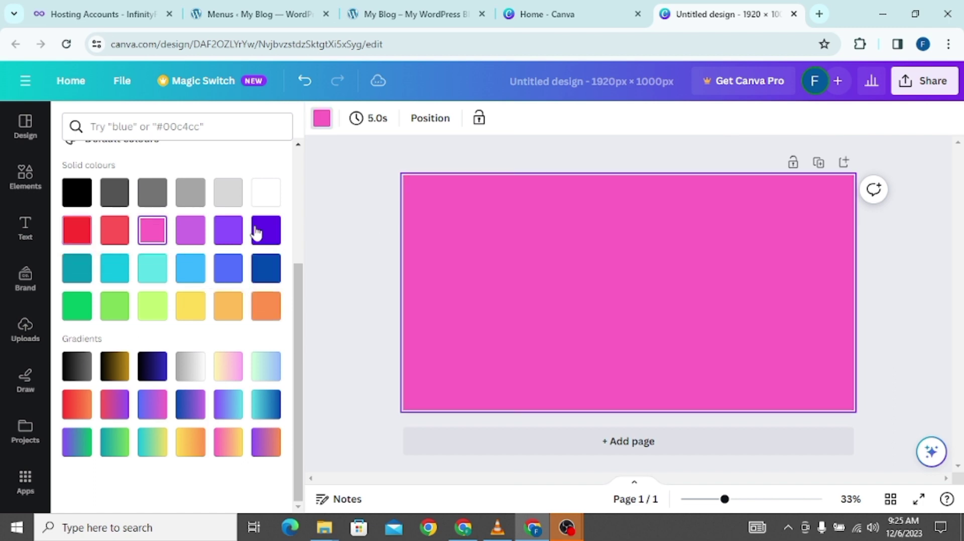
{"action": "left_click", "coordinate": [266, 310]}
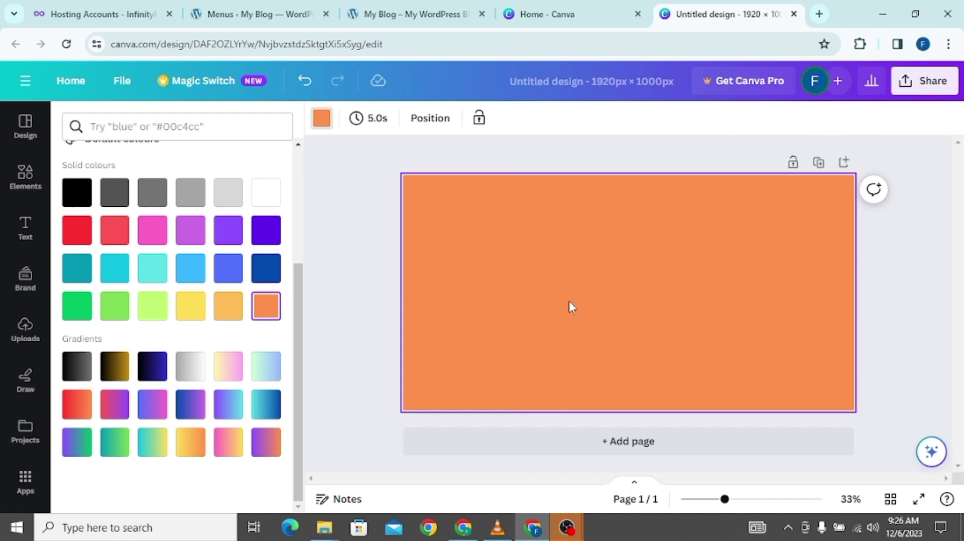
Search the web for "fashion" in a new browser tab
{"action": "left_click", "coordinate": [822, 15]}
{"action": "left_click", "coordinate": [522, 41]}
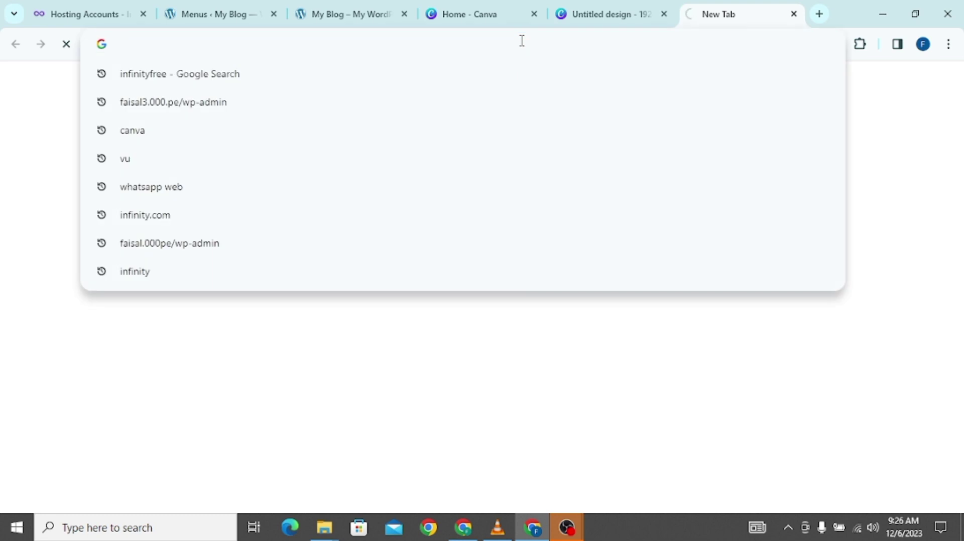
{"action": "type", "text": "fas"}
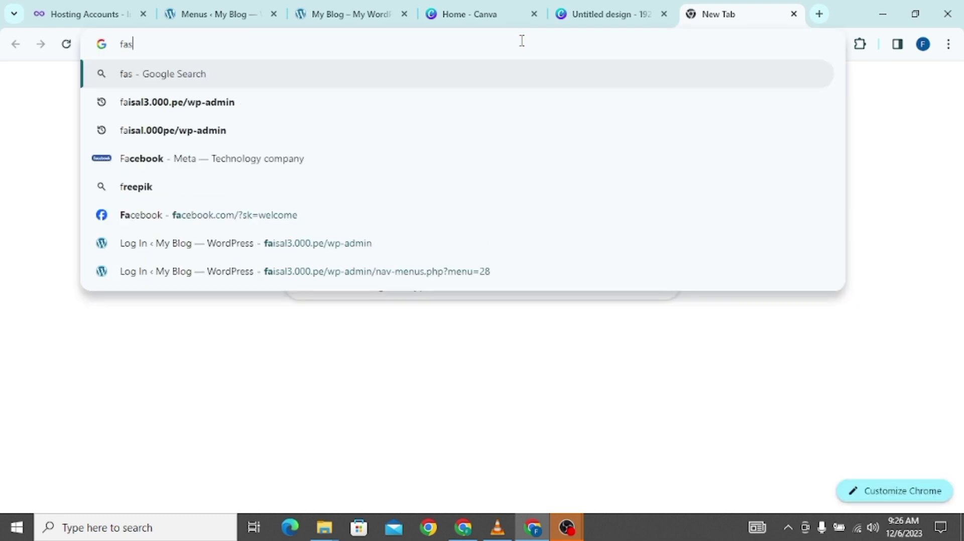
{"action": "type", "text": "hion"}
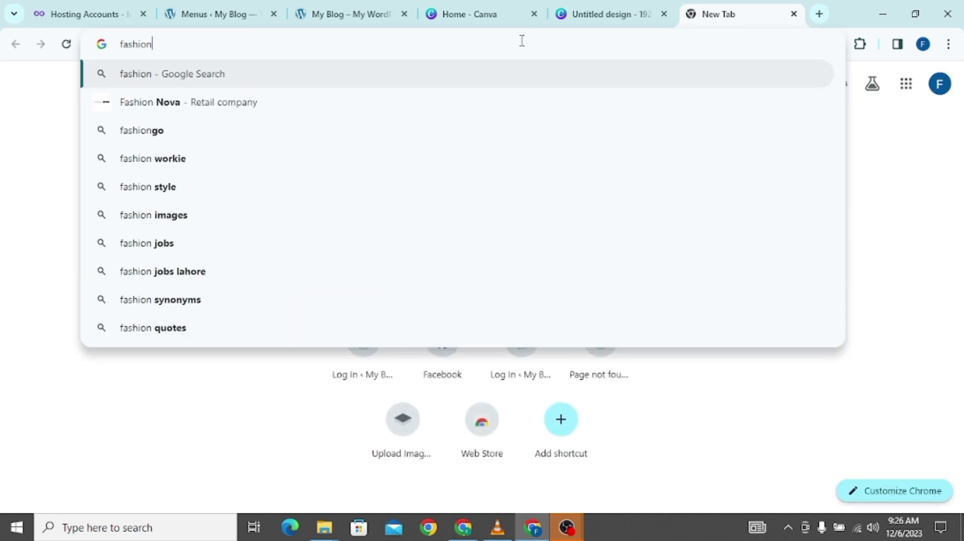
{"action": "key", "text": "Return"}
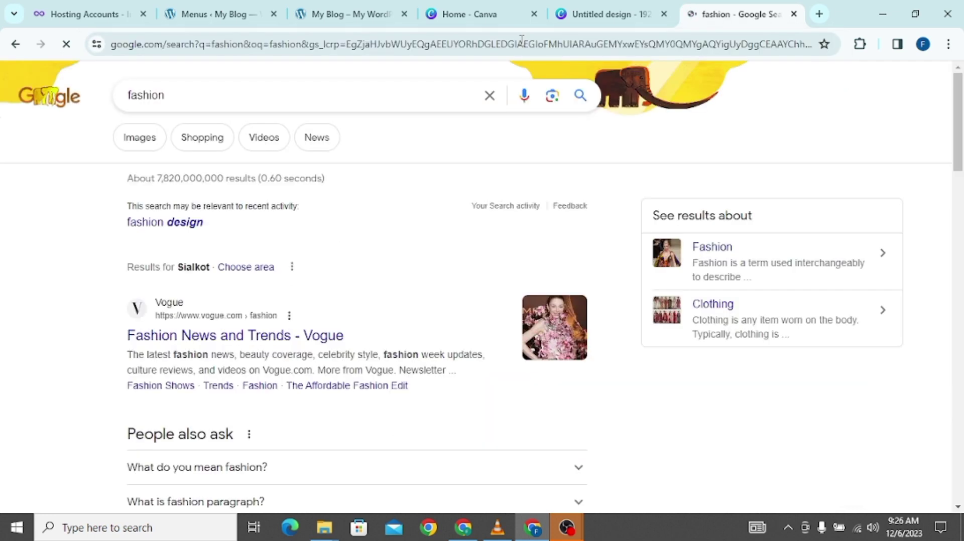
Look through Vogue's Fashion and Beauty pages for usable pictures, and return to the search results
{"action": "left_click", "coordinate": [195, 342]}
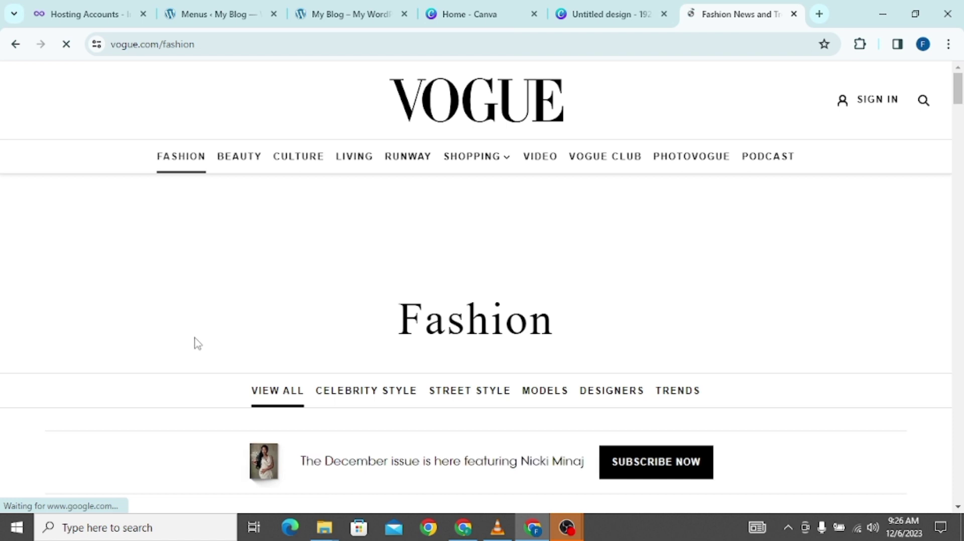
{"action": "scroll", "coordinate": [639, 316], "scroll_direction": "down", "scroll_amount": 3}
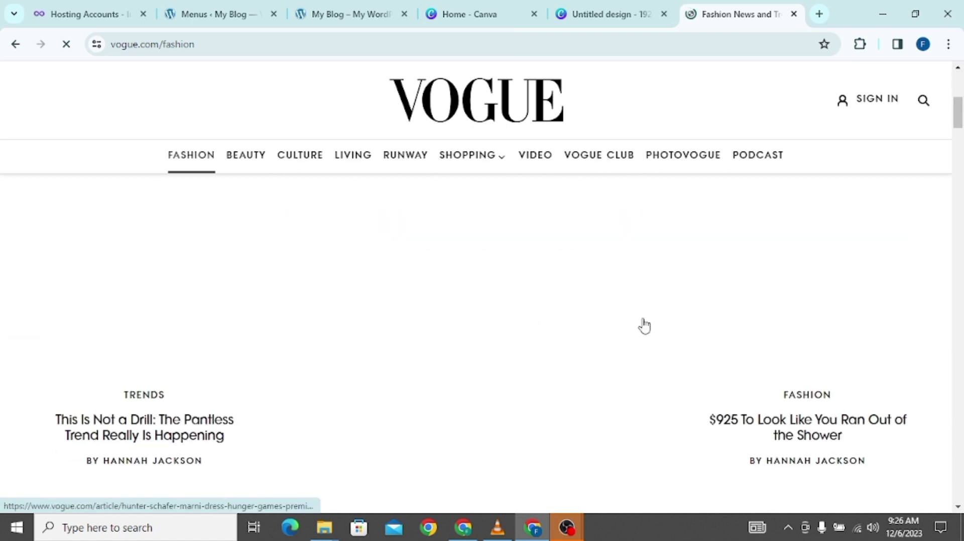
{"action": "scroll", "coordinate": [646, 324], "scroll_direction": "up", "scroll_amount": 1}
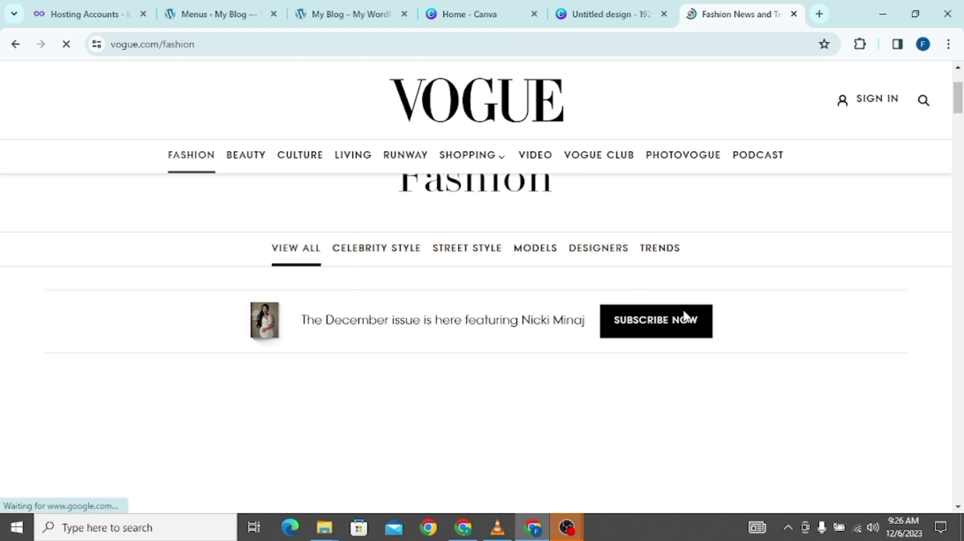
{"action": "scroll", "coordinate": [574, 340], "scroll_direction": "down", "scroll_amount": 4}
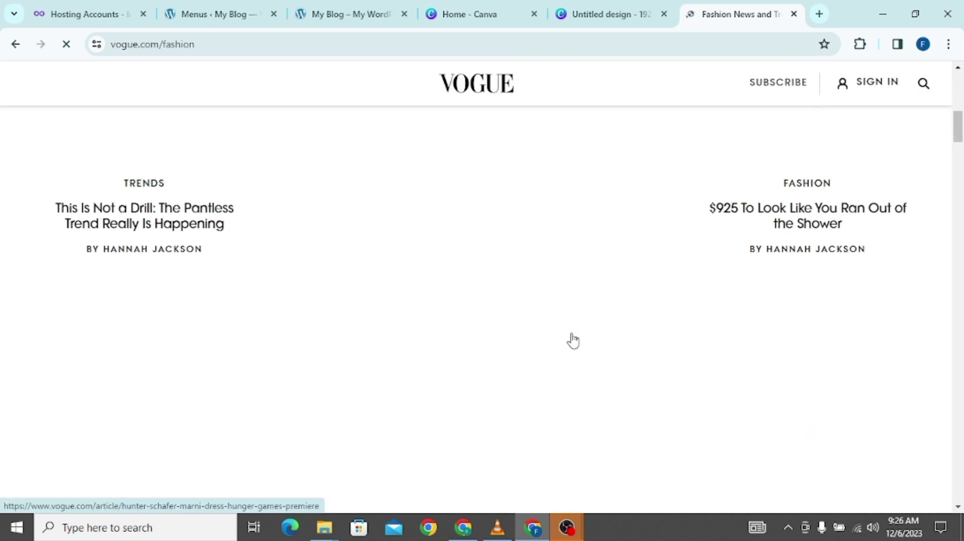
{"action": "scroll", "coordinate": [574, 340], "scroll_direction": "up", "scroll_amount": 7}
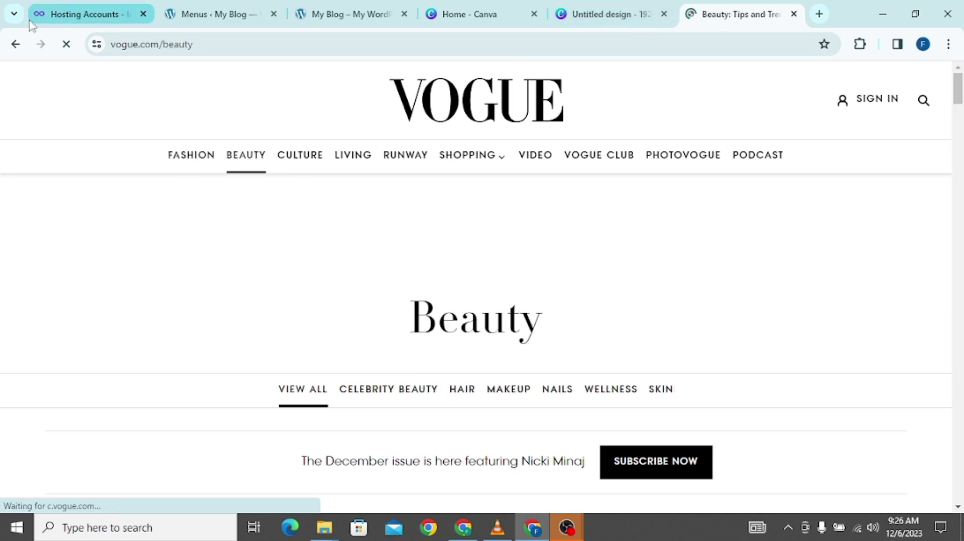
{"action": "left_click", "coordinate": [14, 44]}
{"action": "left_click", "coordinate": [14, 45]}
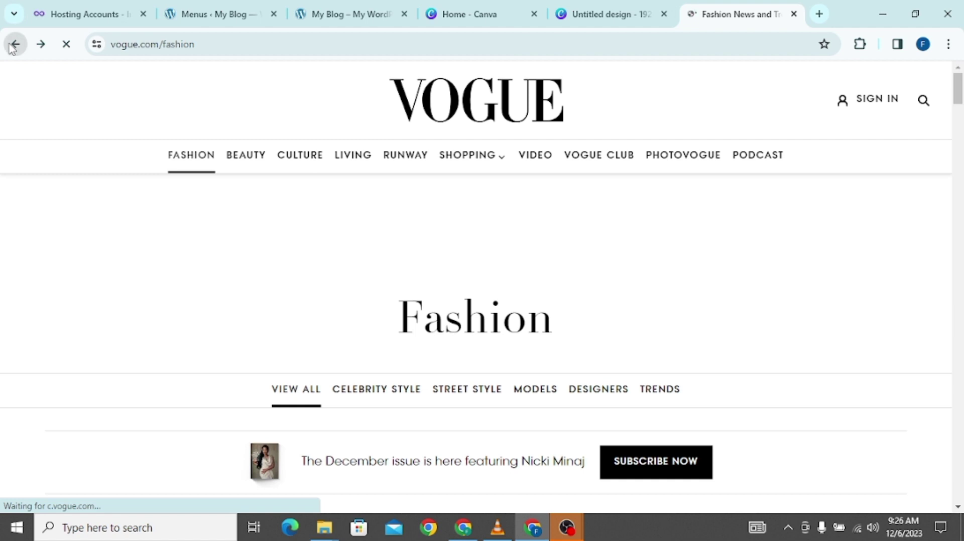
Switch the fashion search to image results and check the orange Canva page while they load
{"action": "left_click", "coordinate": [154, 140]}
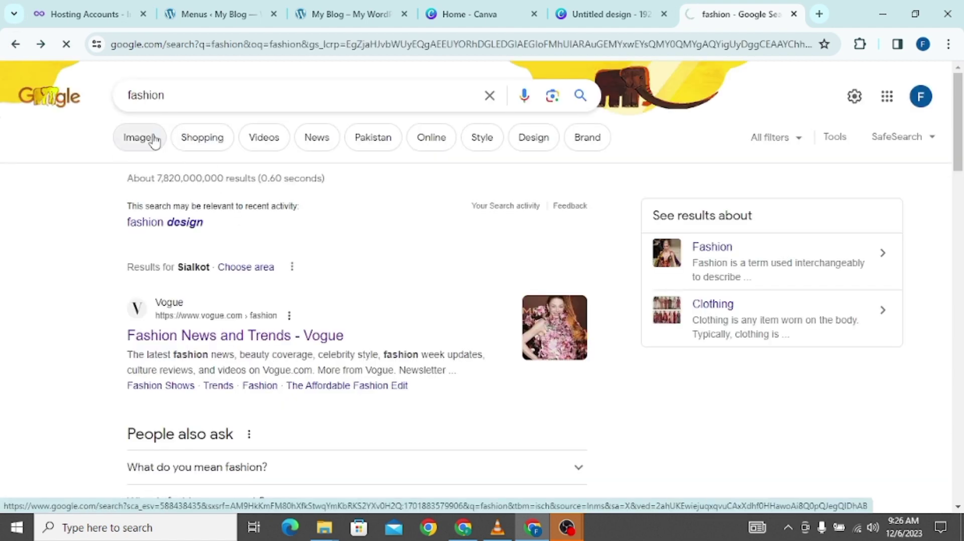
{"action": "left_click", "coordinate": [598, 3]}
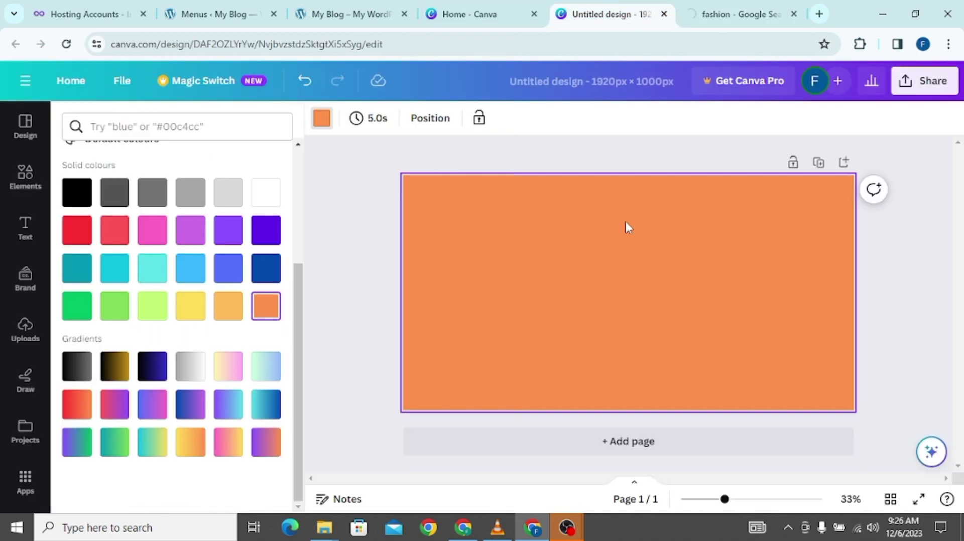
{"action": "left_click", "coordinate": [703, 7]}
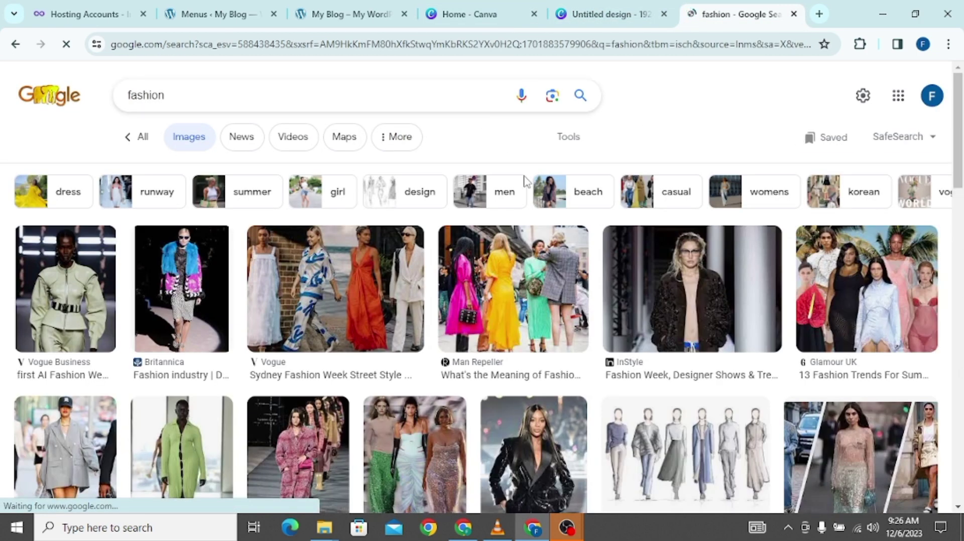
Browse the fashion image results for a picture suited to the banner
{"action": "scroll", "coordinate": [647, 318], "scroll_direction": "down", "scroll_amount": 4}
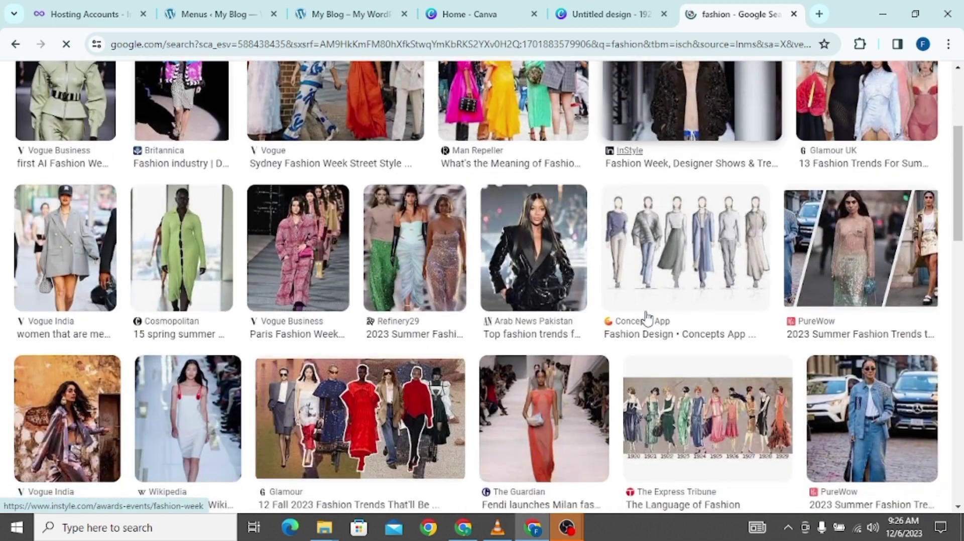
{"action": "scroll", "coordinate": [646, 317], "scroll_direction": "down", "scroll_amount": 5}
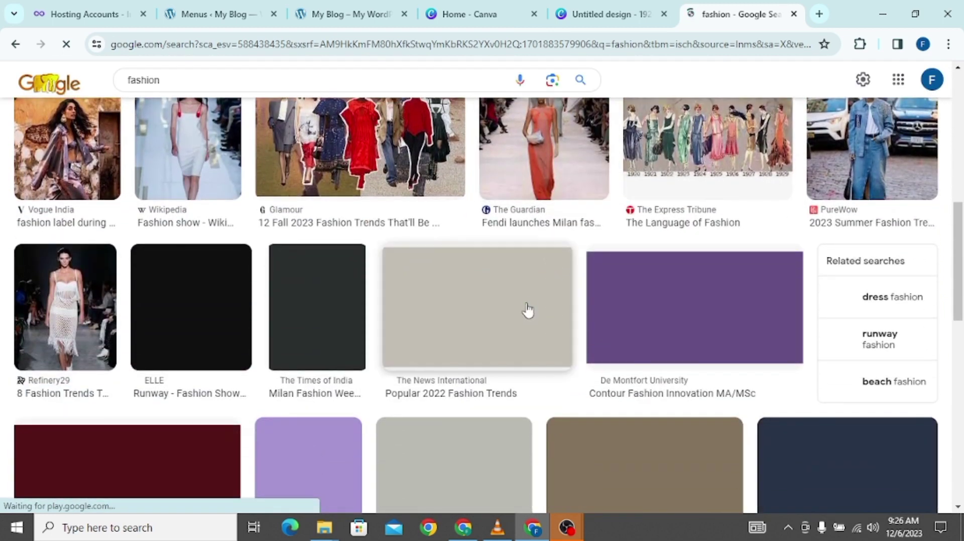
{"action": "scroll", "coordinate": [528, 310], "scroll_direction": "up", "scroll_amount": 3}
{"action": "scroll", "coordinate": [470, 288], "scroll_direction": "down", "scroll_amount": 5}
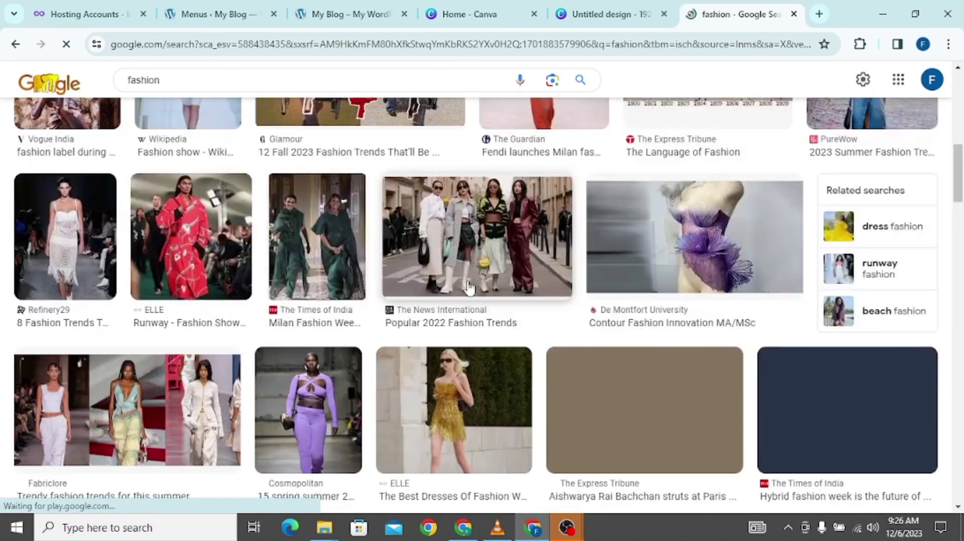
{"action": "scroll", "coordinate": [470, 288], "scroll_direction": "down", "scroll_amount": 6}
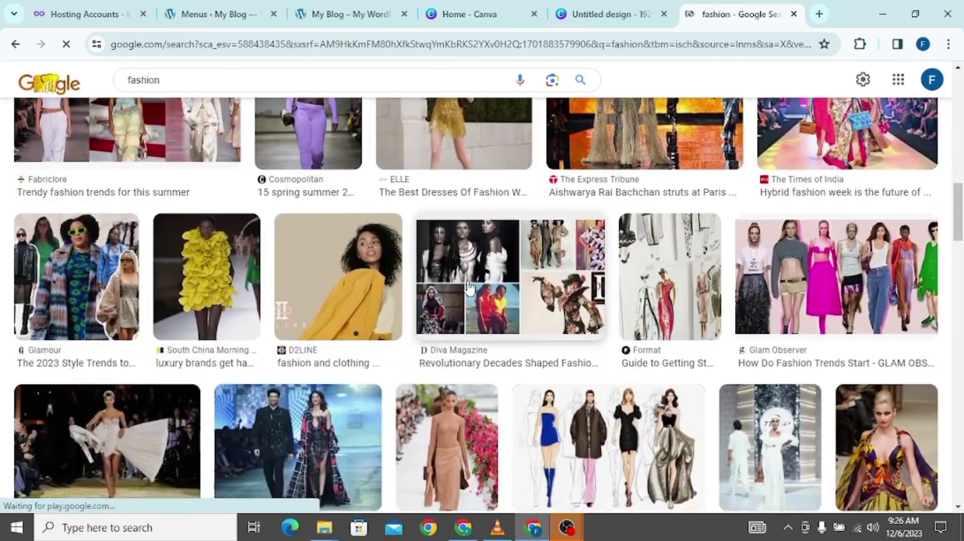
{"action": "scroll", "coordinate": [468, 288], "scroll_direction": "down", "scroll_amount": 12}
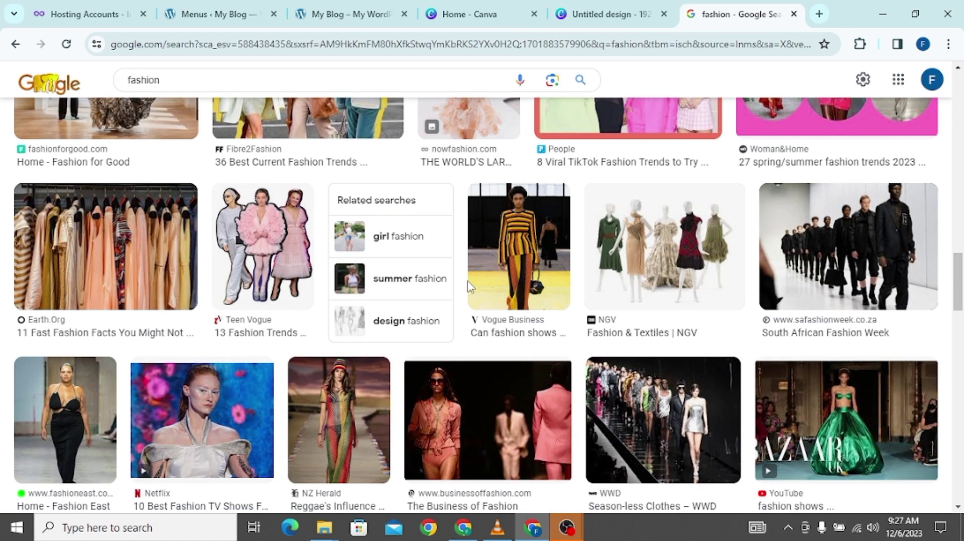
{"action": "scroll", "coordinate": [469, 288], "scroll_direction": "down", "scroll_amount": 5}
{"action": "scroll", "coordinate": [469, 289], "scroll_direction": "up", "scroll_amount": 2}
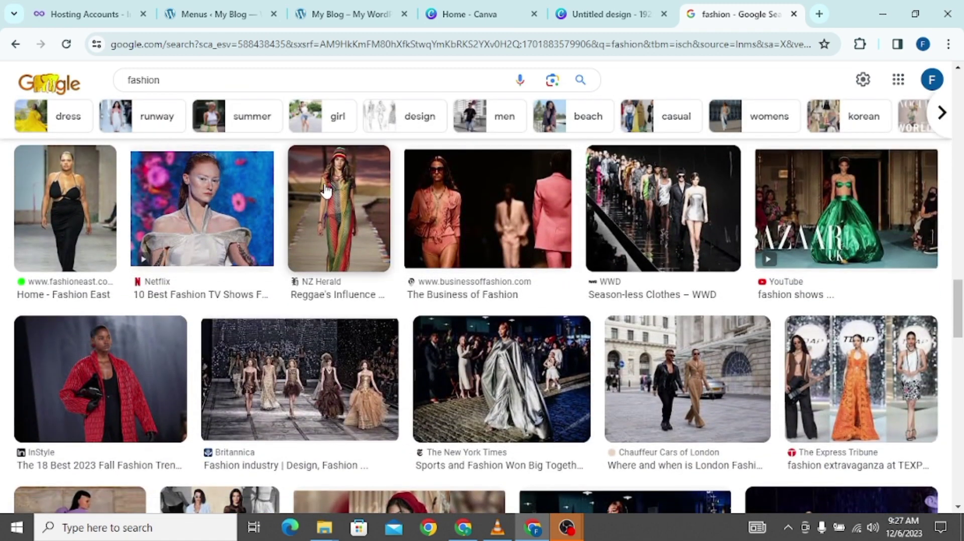
{"action": "scroll", "coordinate": [497, 284], "scroll_direction": "down", "scroll_amount": 7}
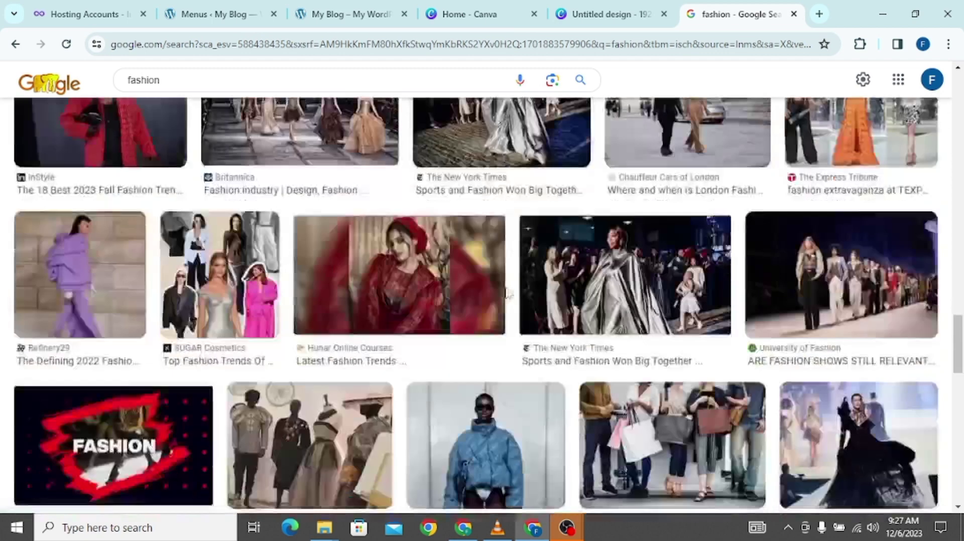
{"action": "scroll", "coordinate": [502, 289], "scroll_direction": "down", "scroll_amount": 5}
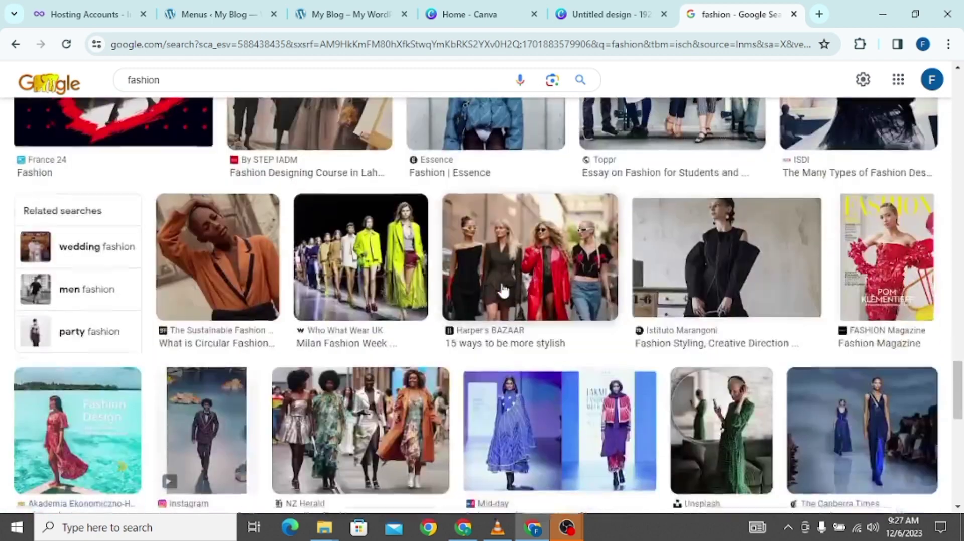
{"action": "scroll", "coordinate": [500, 290], "scroll_direction": "down", "scroll_amount": 6}
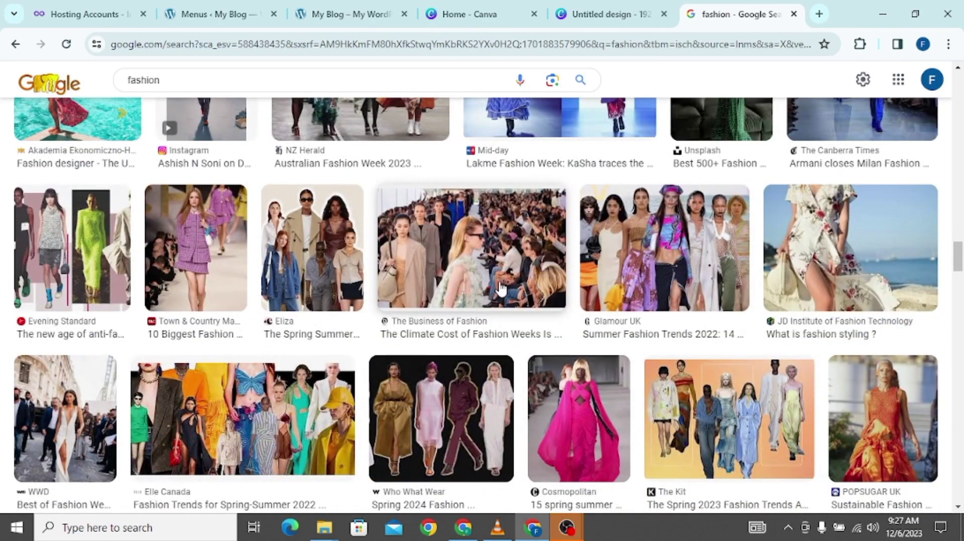
{"action": "scroll", "coordinate": [652, 304], "scroll_direction": "down", "scroll_amount": 6}
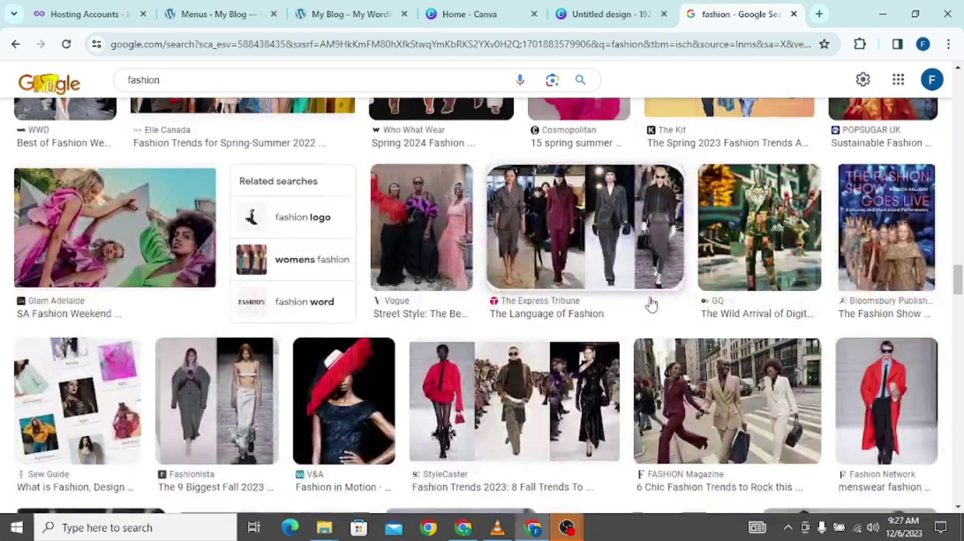
{"action": "scroll", "coordinate": [652, 304], "scroll_direction": "down", "scroll_amount": 2}
{"action": "scroll", "coordinate": [381, 251], "scroll_direction": "down", "scroll_amount": 3}
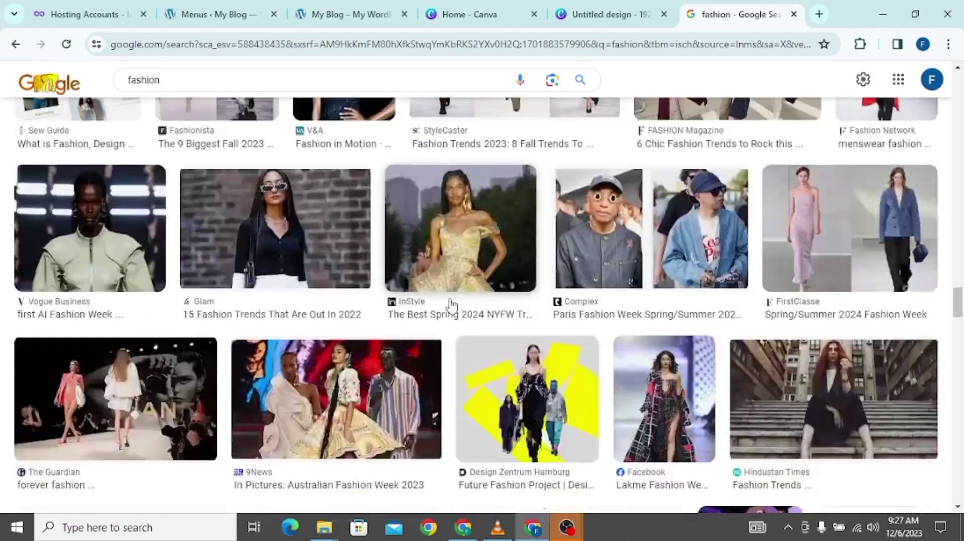
{"action": "scroll", "coordinate": [756, 254], "scroll_direction": "down", "scroll_amount": 8}
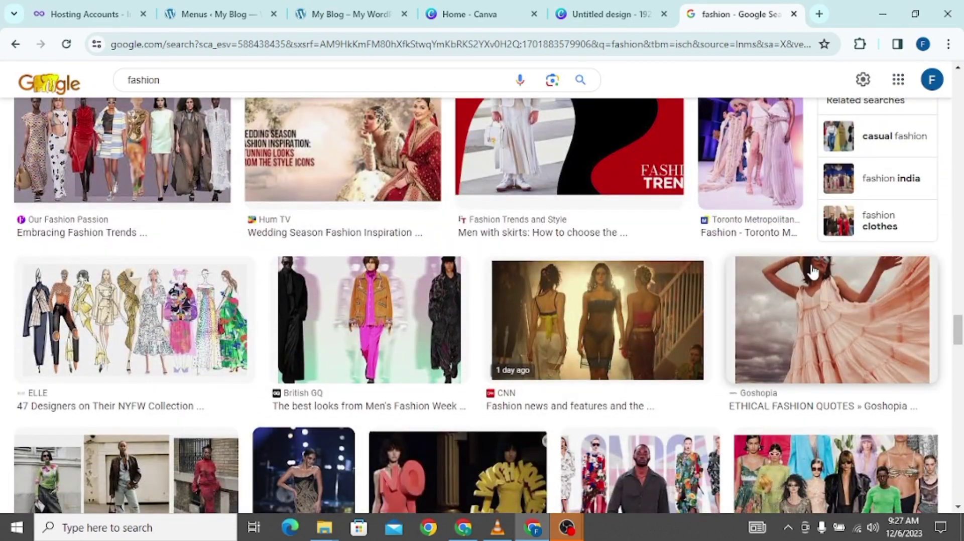
Save the Goshopia pink-dress photo to the Pictures folder as images (JPEG) and as 50-best-quotes-about-sustainable-and-ethical-fashion (WEBP)
{"action": "left_click", "coordinate": [812, 270]}
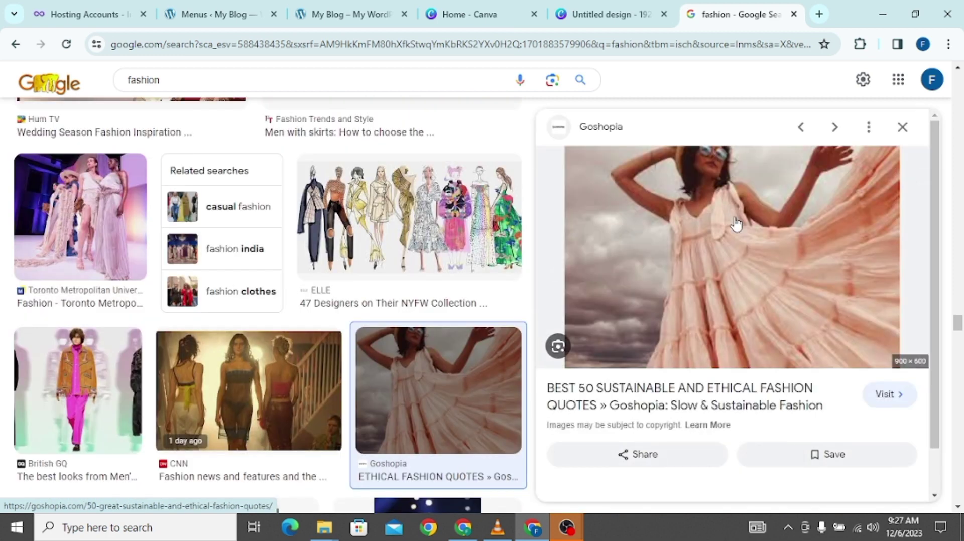
{"action": "right_click", "coordinate": [736, 223]}
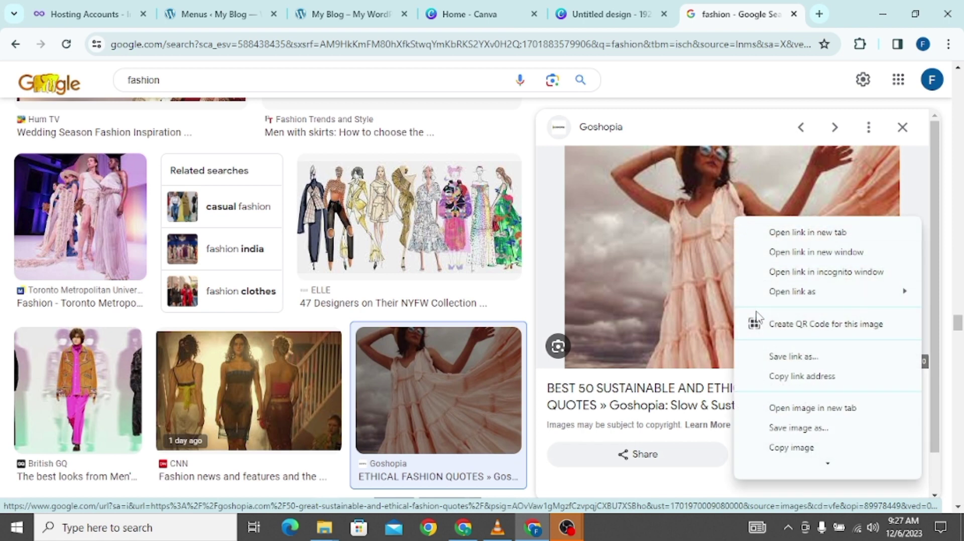
{"action": "left_click", "coordinate": [807, 433]}
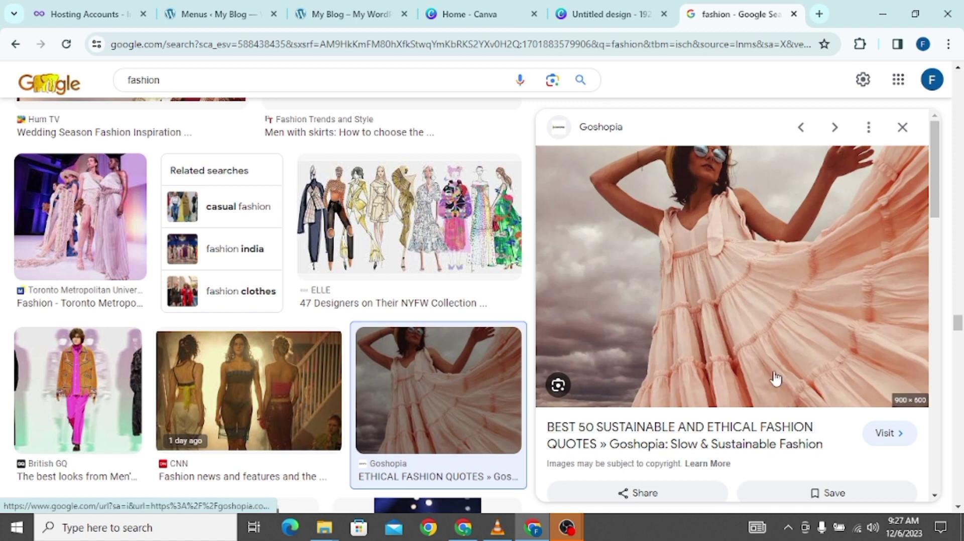
{"action": "right_click", "coordinate": [675, 214]}
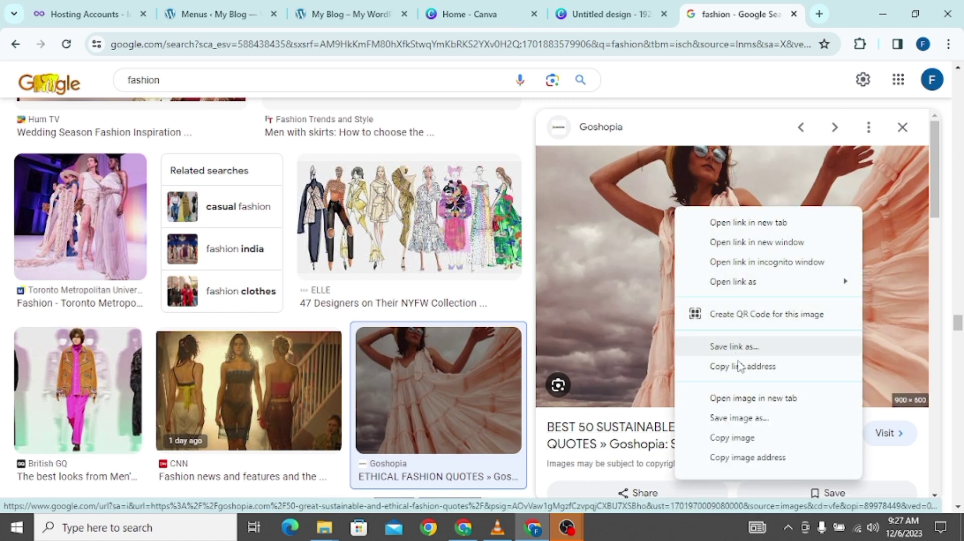
{"action": "left_click", "coordinate": [752, 421]}
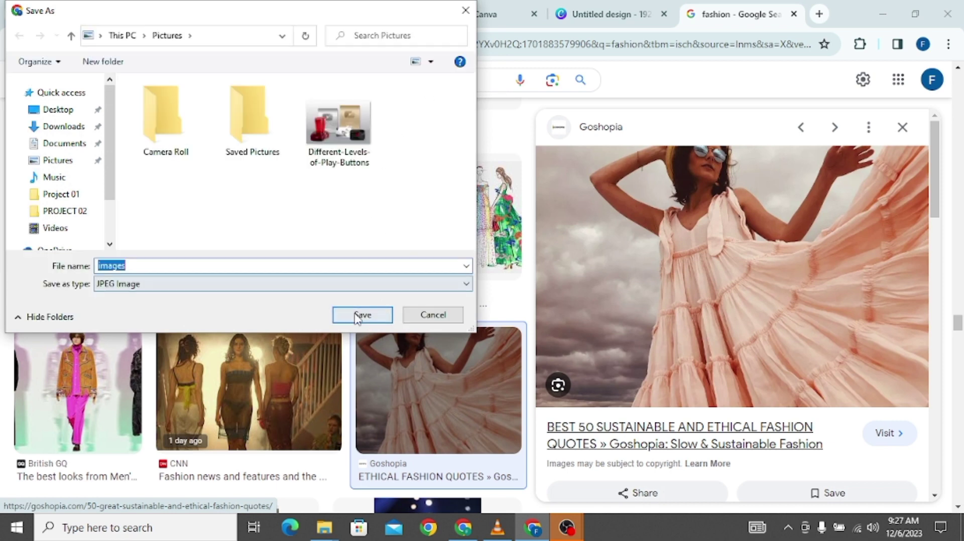
{"action": "left_click", "coordinate": [284, 267]}
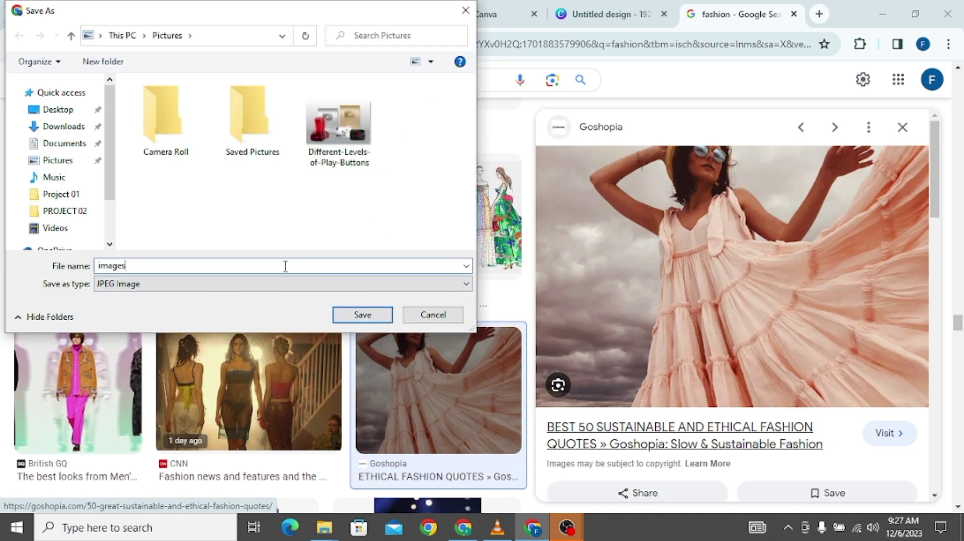
{"action": "left_click", "coordinate": [364, 316]}
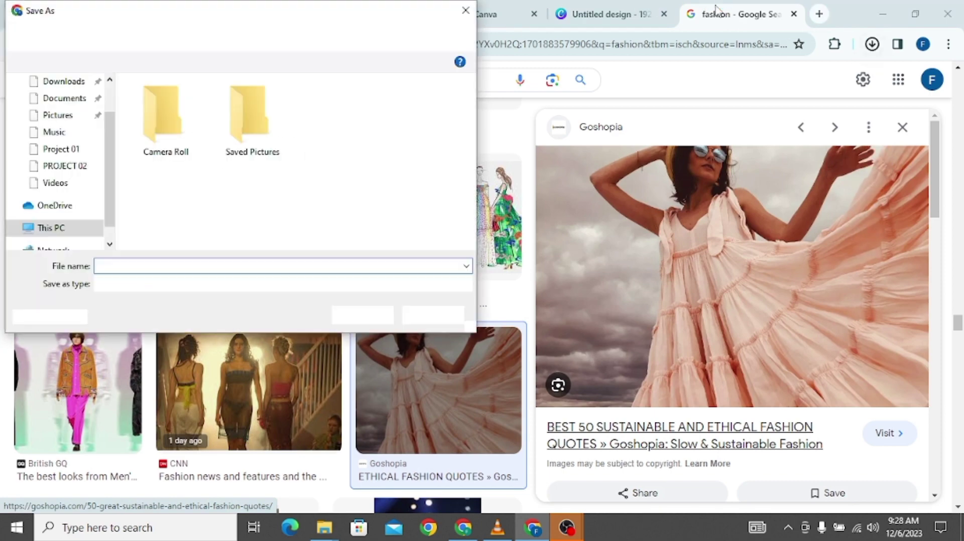
{"action": "left_click", "coordinate": [370, 315]}
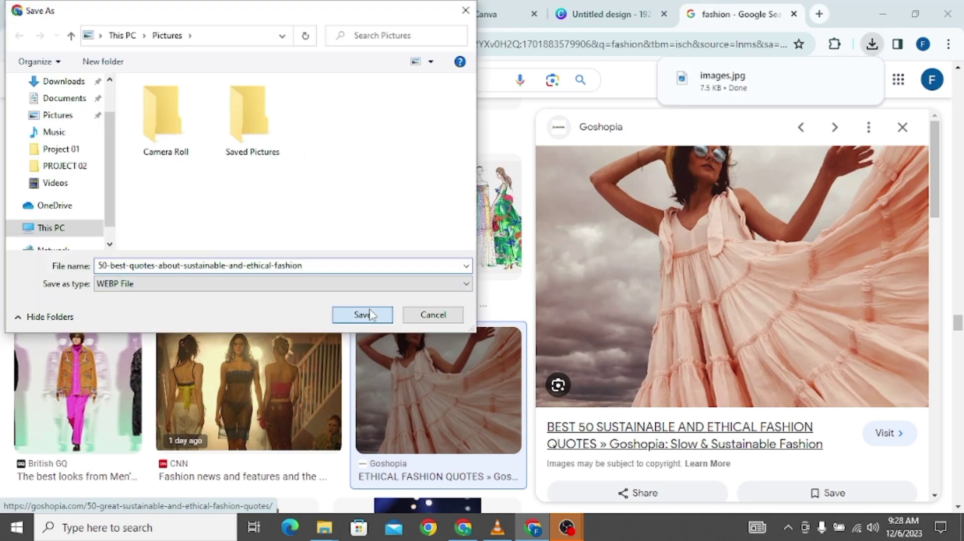
{"action": "left_click", "coordinate": [621, 15]}
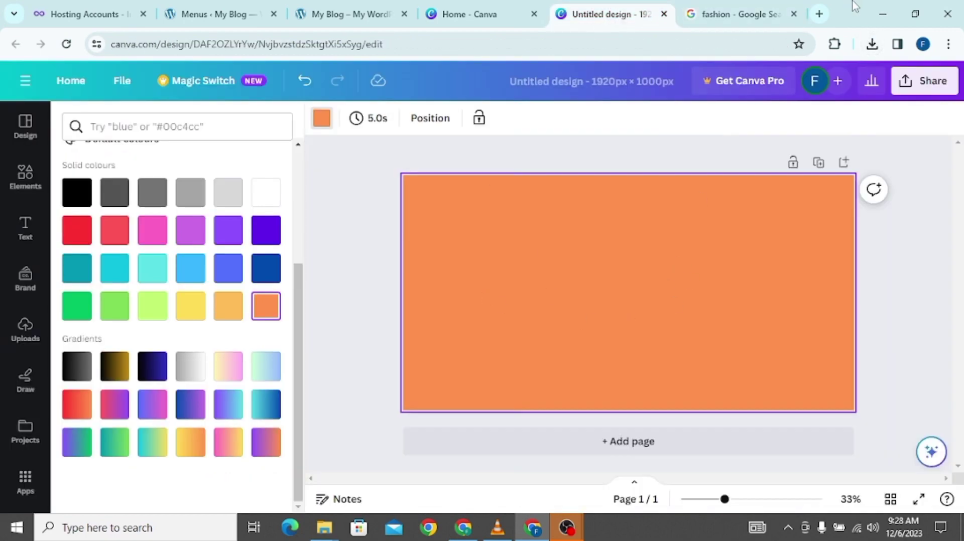
{"action": "left_click", "coordinate": [761, 9]}
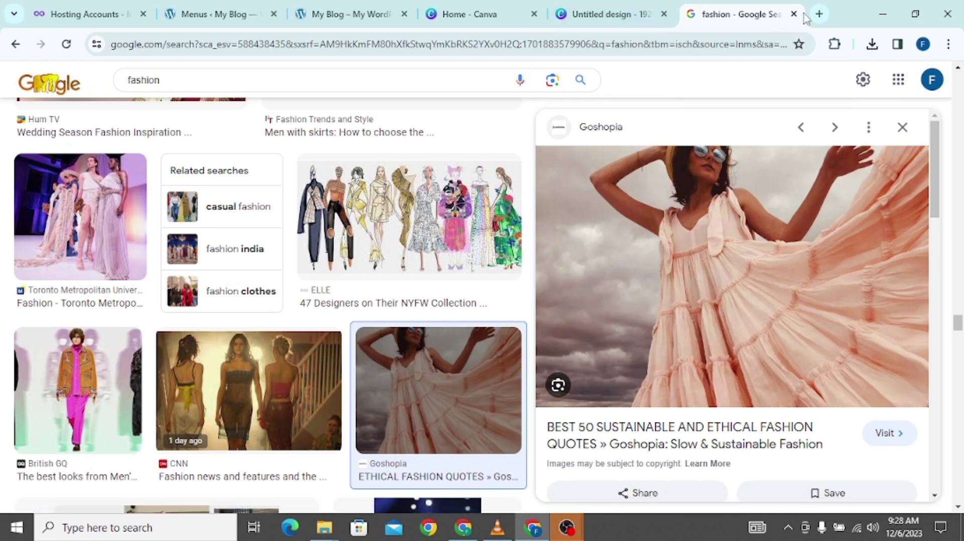
{"action": "left_click", "coordinate": [819, 14]}
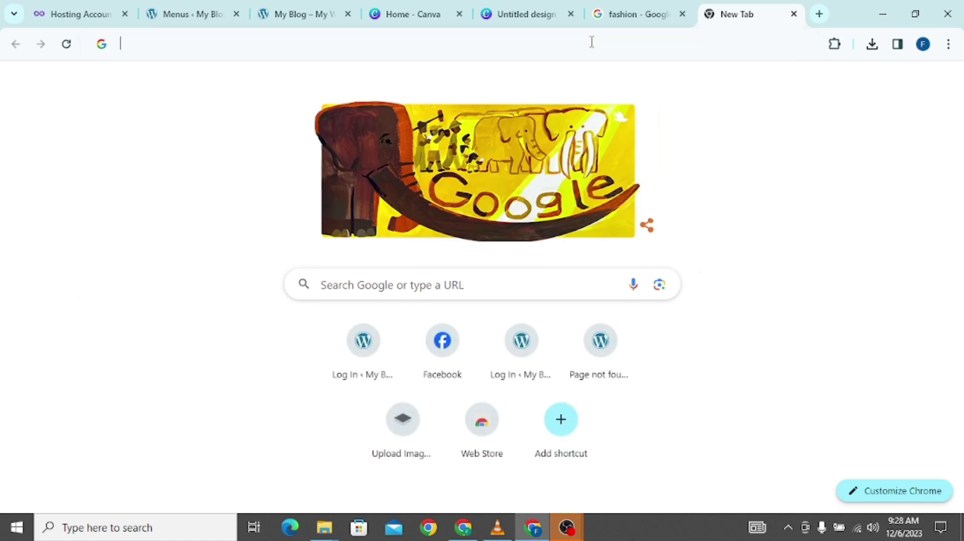
{"action": "left_click", "coordinate": [591, 42]}
{"action": "left_click", "coordinate": [647, 14]}
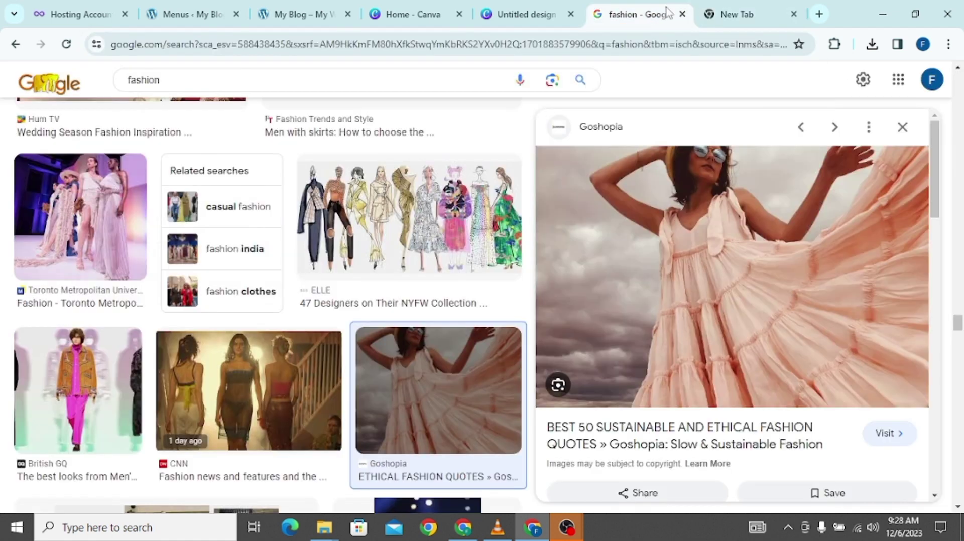
Upload the downloaded 50-best-quotes-about-sustainable-and-ethical-fashion.webp file to the Canva design's uploads
{"action": "left_click", "coordinate": [540, 14]}
{"action": "left_click", "coordinate": [872, 45]}
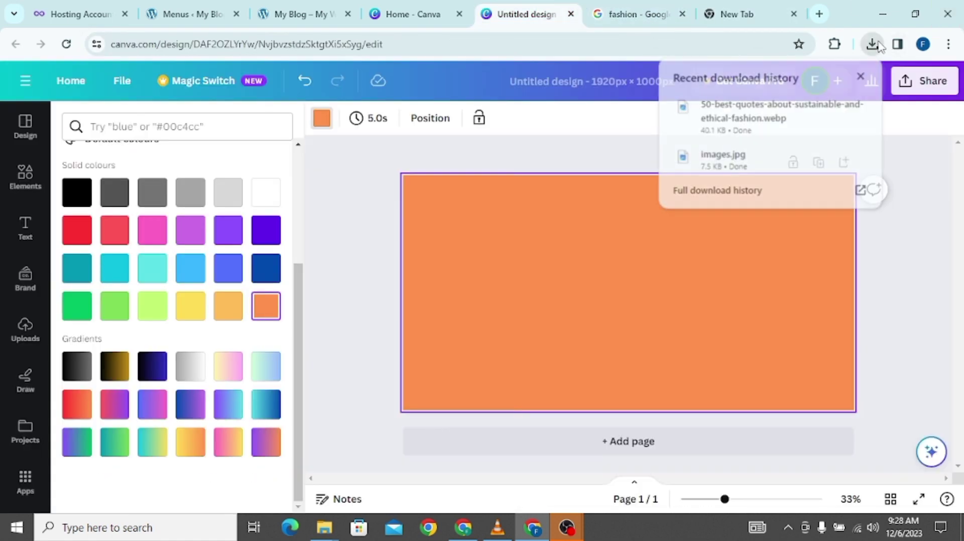
{"action": "left_click_drag", "start_coordinate": [770, 108], "coordinate": [137, 252]}
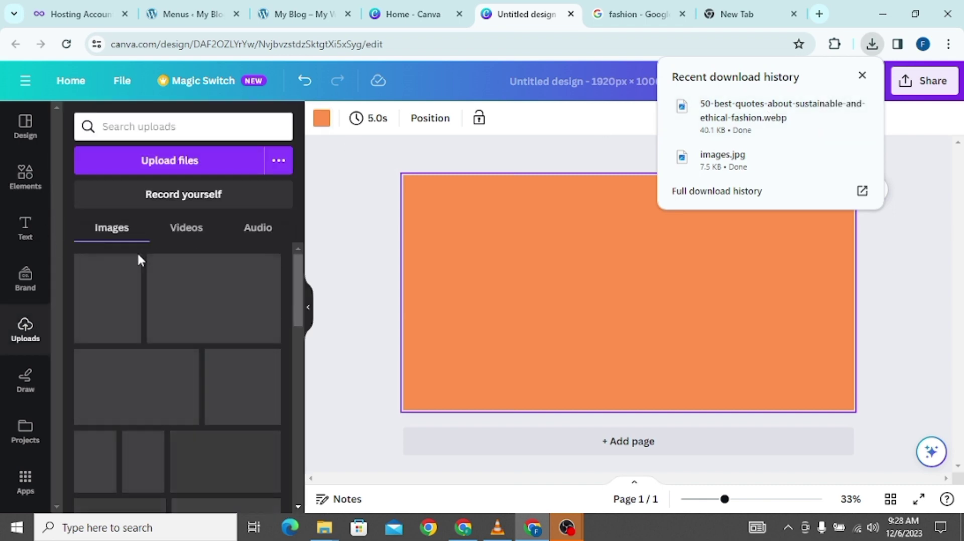
{"action": "left_click", "coordinate": [334, 206]}
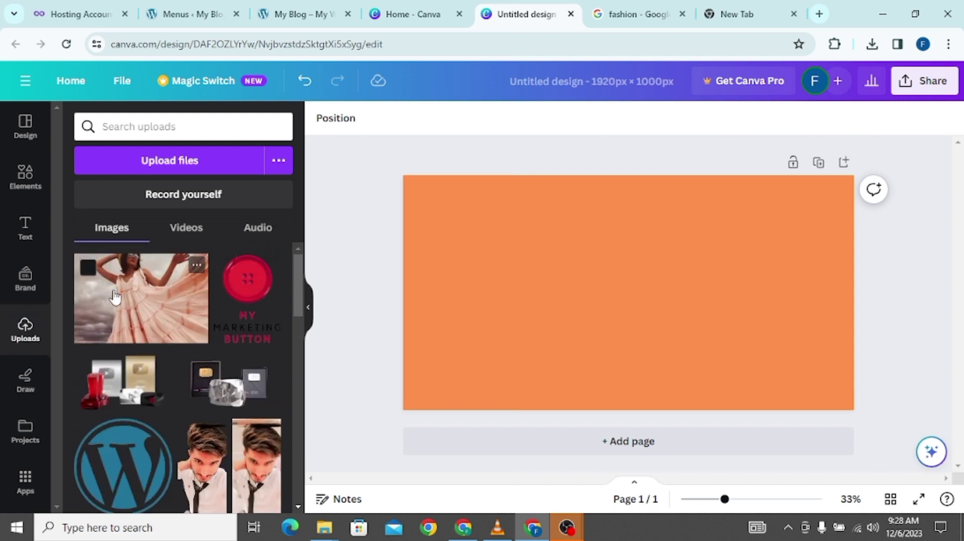
Place the uploaded pink-dress photo on the right half of the orange page and rotate it clockwise about 19°
{"action": "left_click_drag", "start_coordinate": [115, 296], "coordinate": [667, 275]}
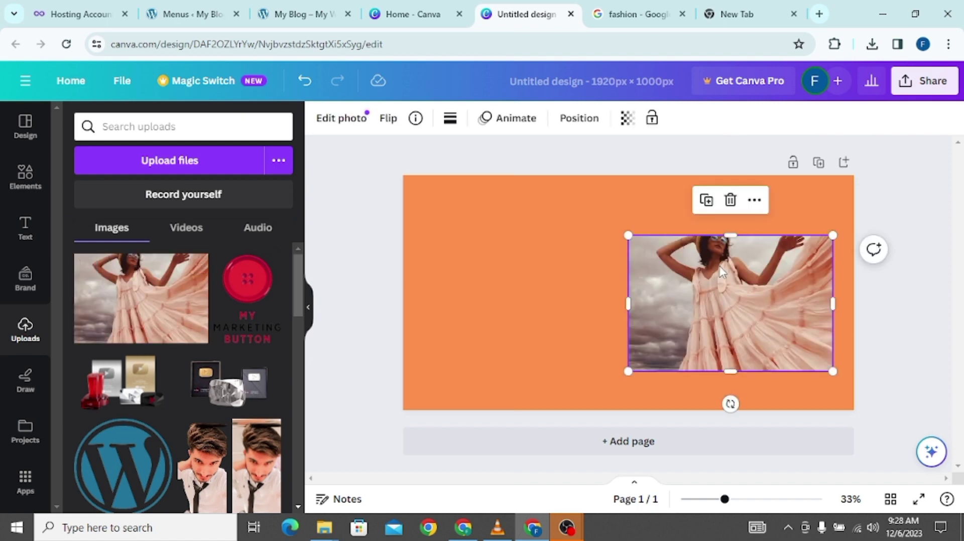
{"action": "left_click_drag", "start_coordinate": [694, 281], "coordinate": [705, 270]}
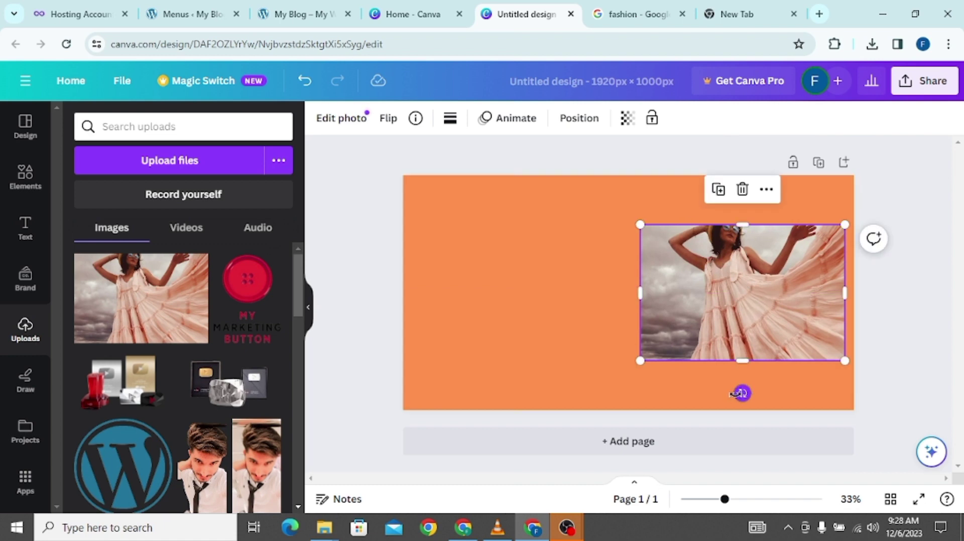
{"action": "left_click_drag", "start_coordinate": [742, 393], "coordinate": [707, 390]}
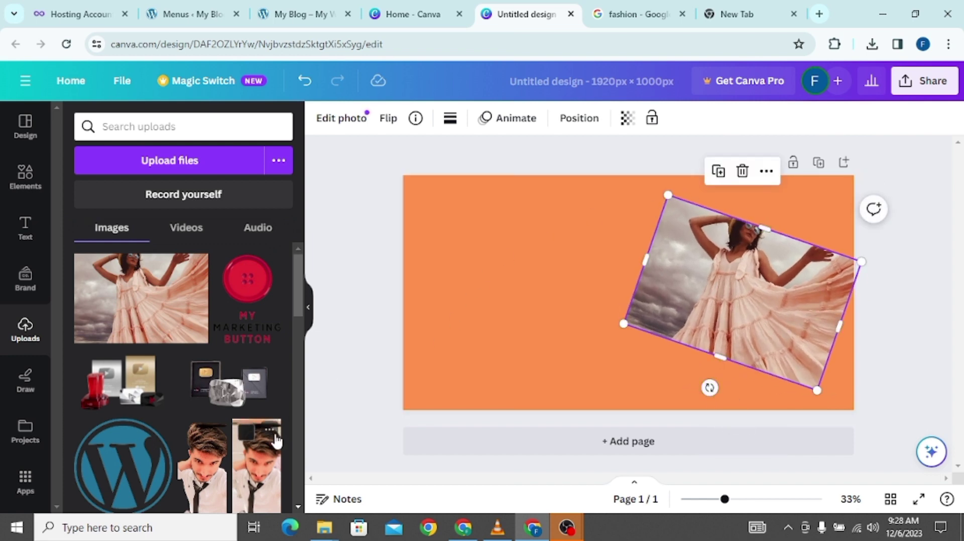
Place the cut-out portrait and the portrait with its background side by side, left of the dress photo
{"action": "left_click_drag", "start_coordinate": [205, 466], "coordinate": [403, 328]}
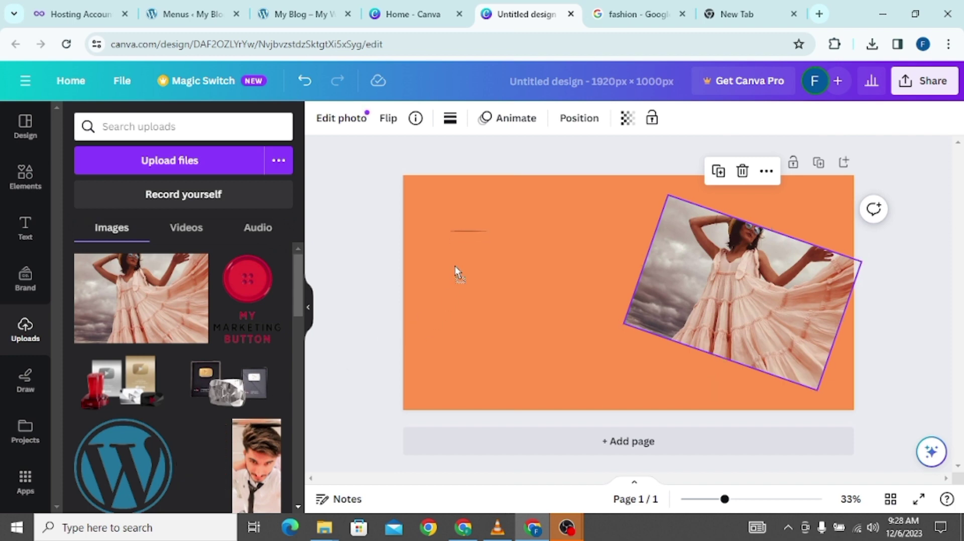
{"action": "left_click_drag", "start_coordinate": [455, 266], "coordinate": [452, 265]}
{"action": "left_click", "coordinate": [537, 273]}
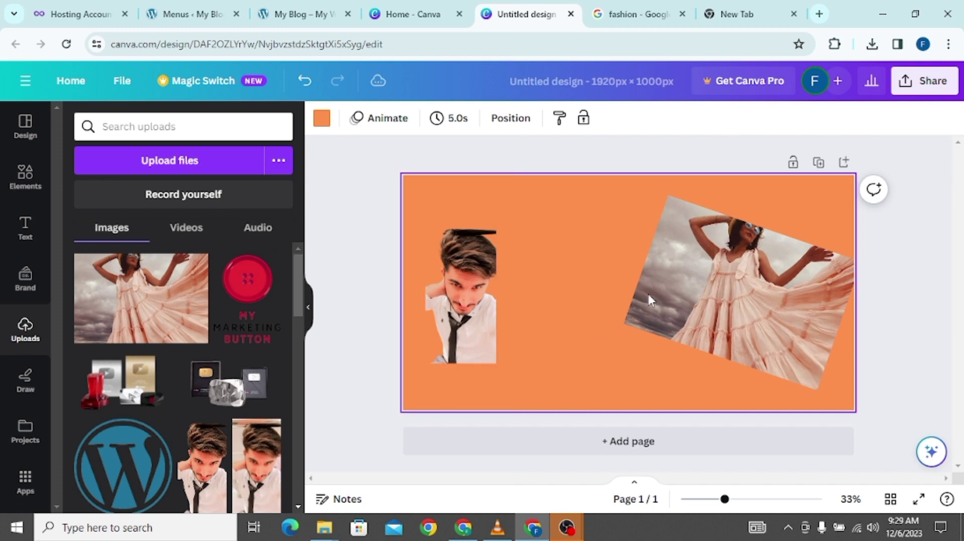
{"action": "left_click_drag", "start_coordinate": [260, 476], "coordinate": [507, 300]}
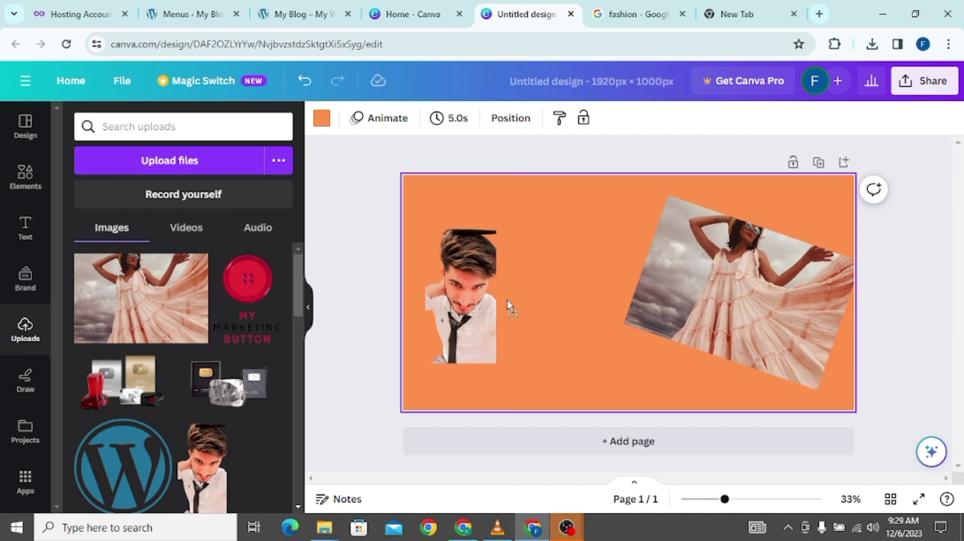
{"action": "mouse_move", "coordinate": [572, 266]}
{"action": "left_mouse_down"}
{"action": "mouse_move", "coordinate": [593, 261]}
{"action": "mouse_move", "coordinate": [571, 249]}
{"action": "left_mouse_up"}
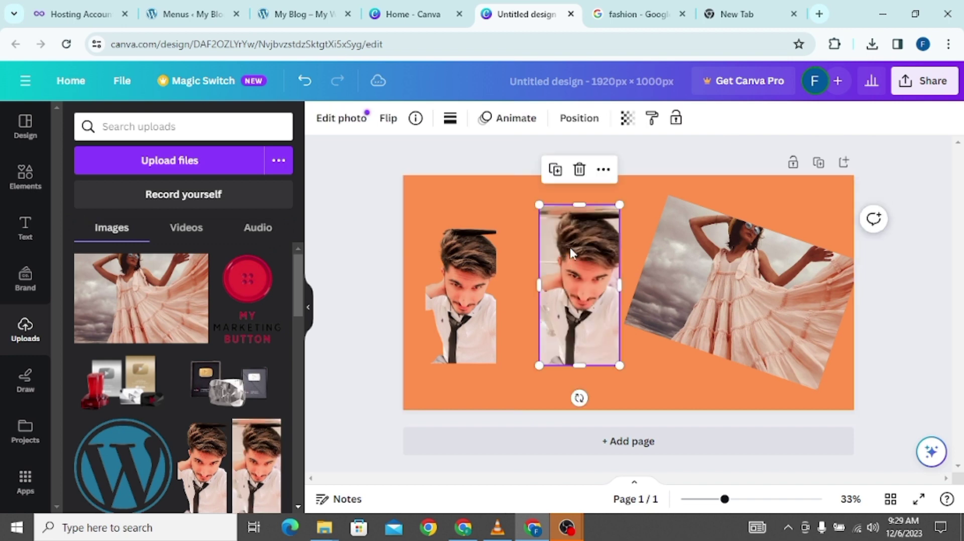
{"action": "left_click", "coordinate": [666, 375]}
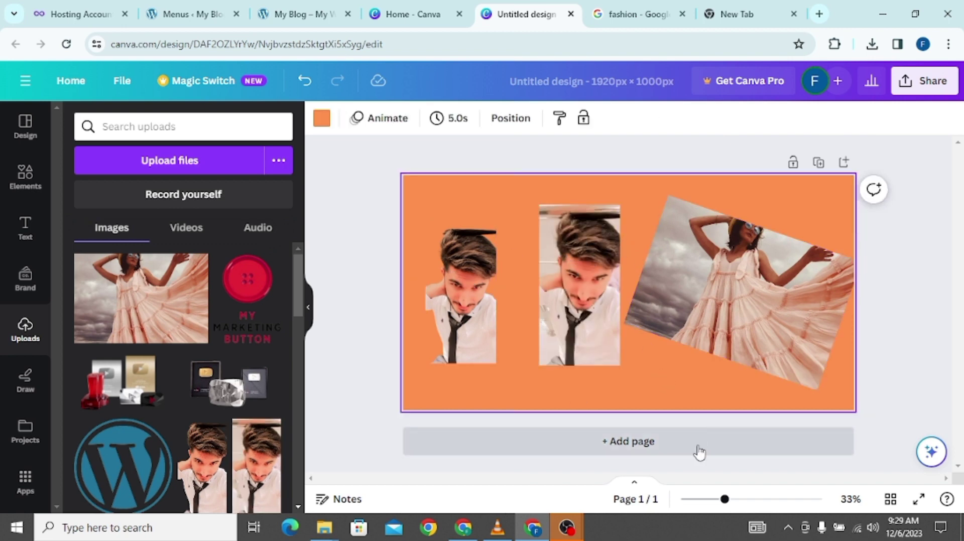
Remove the dress photo and both portraits from the orange page
{"action": "left_click", "coordinate": [726, 309]}
{"action": "left_click_drag", "start_coordinate": [726, 309], "coordinate": [955, 282]}
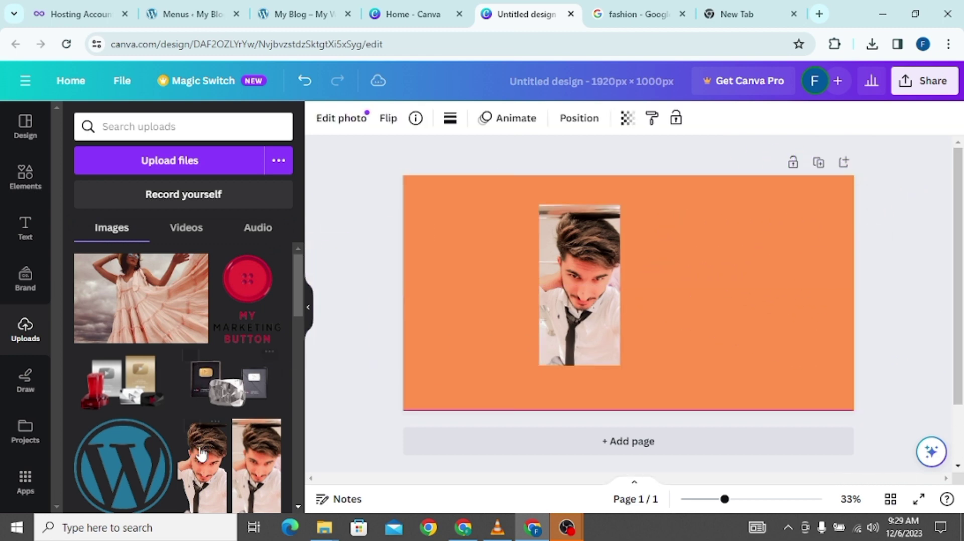
{"action": "left_click_drag", "start_coordinate": [566, 295], "coordinate": [191, 363]}
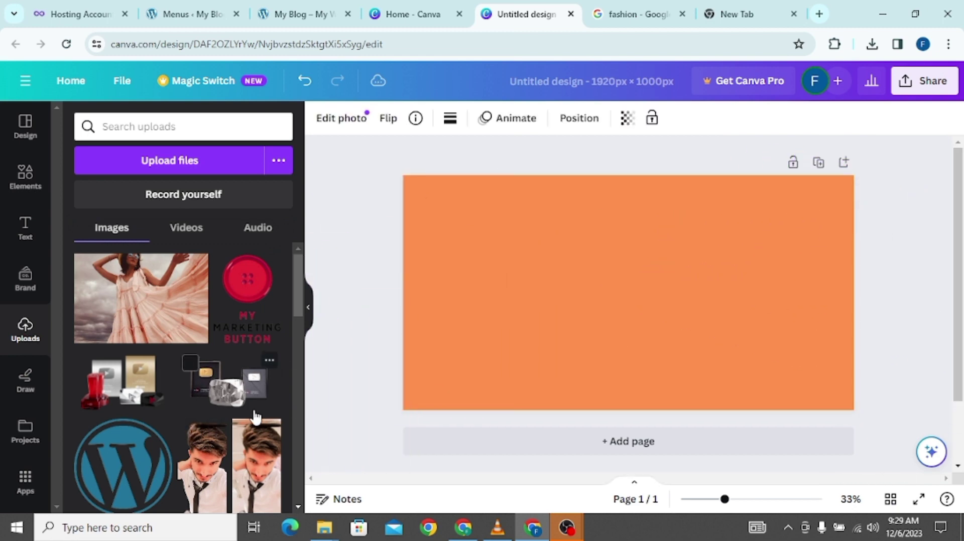
Search the web for "remove .bg" in a new browser tab and open the remove.bg website
{"action": "left_click", "coordinate": [819, 14]}
{"action": "left_click", "coordinate": [699, 42]}
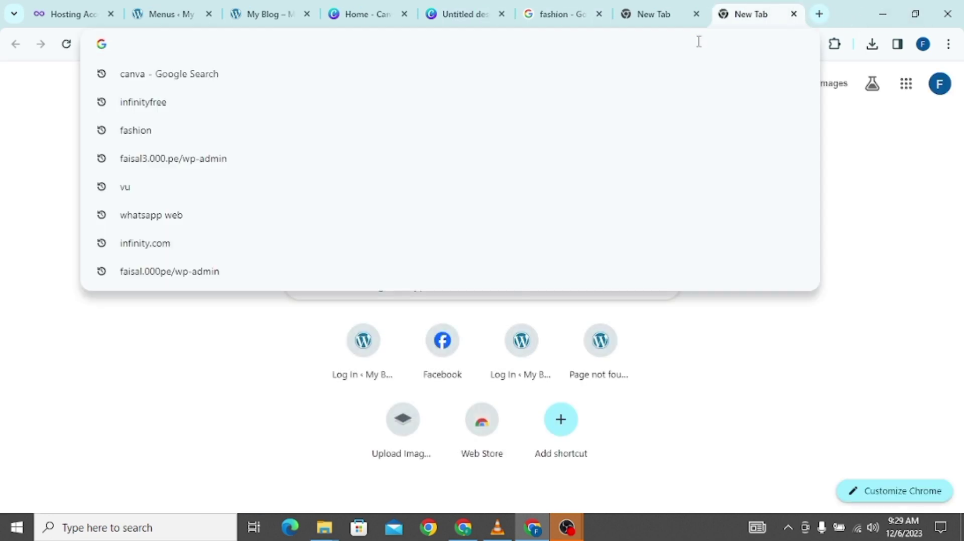
{"action": "type", "text": "remo"}
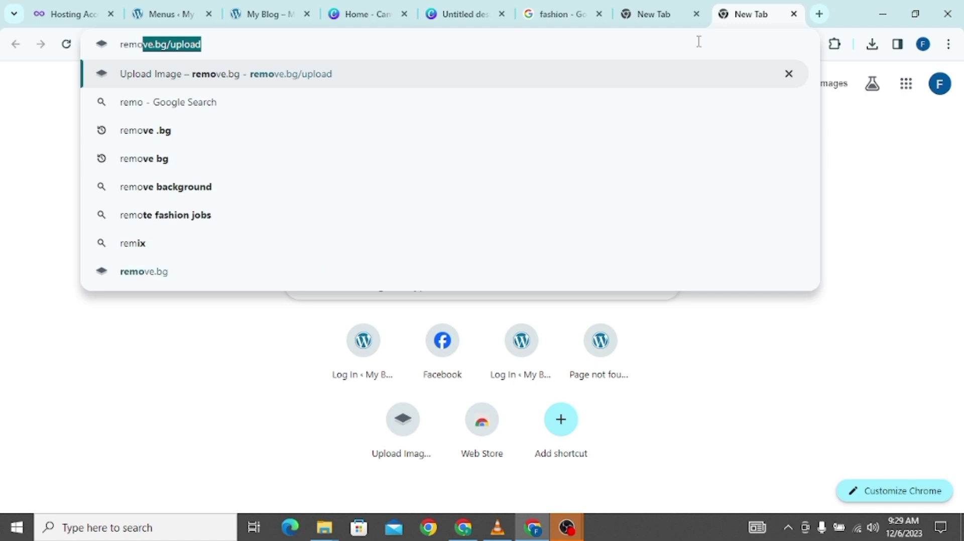
{"action": "type", "text": "ve"}
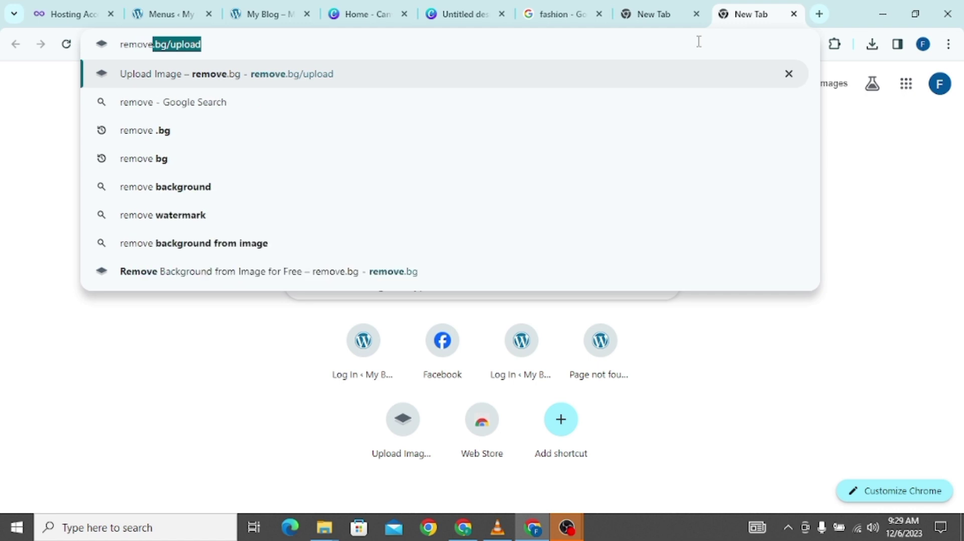
{"action": "left_click", "coordinate": [197, 128]}
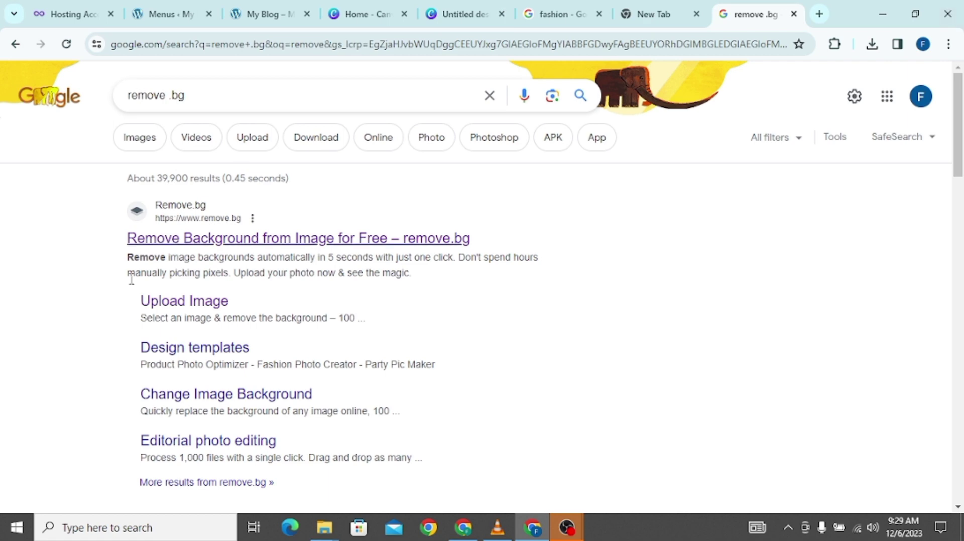
{"action": "left_click", "coordinate": [210, 246]}
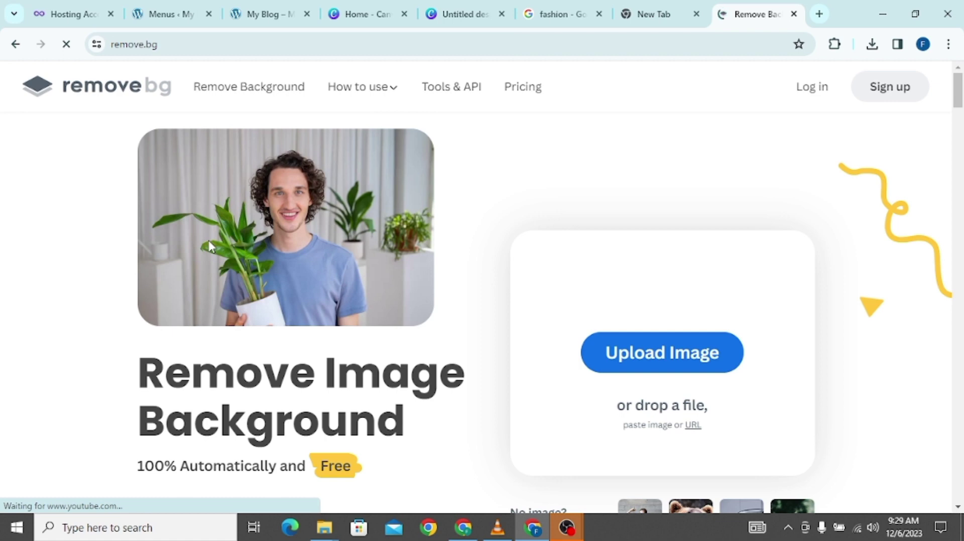
Try to upload the downloaded 50-best-quotes-about-sustainable-and-ethical-fashion.webp file to remove.bg
{"action": "left_click", "coordinate": [873, 48]}
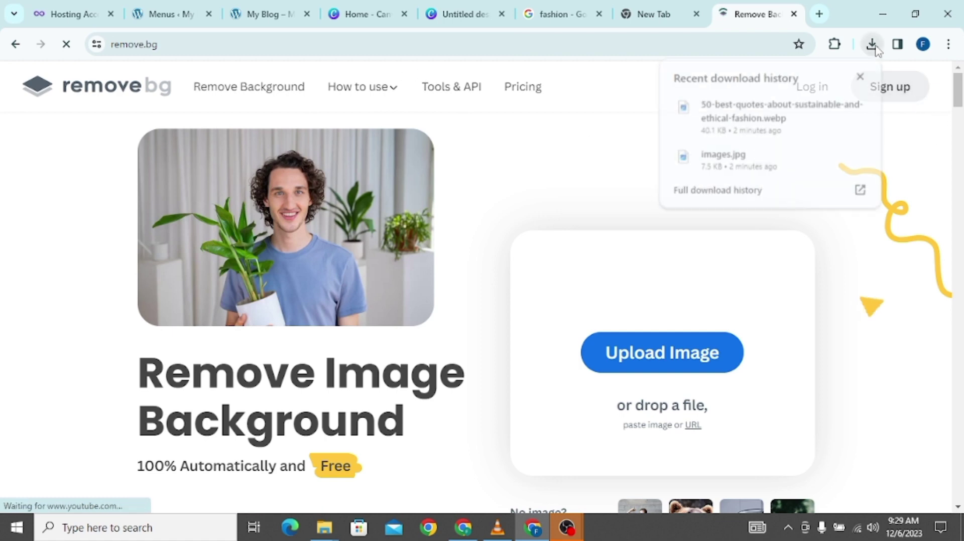
{"action": "left_click_drag", "start_coordinate": [809, 103], "coordinate": [682, 349]}
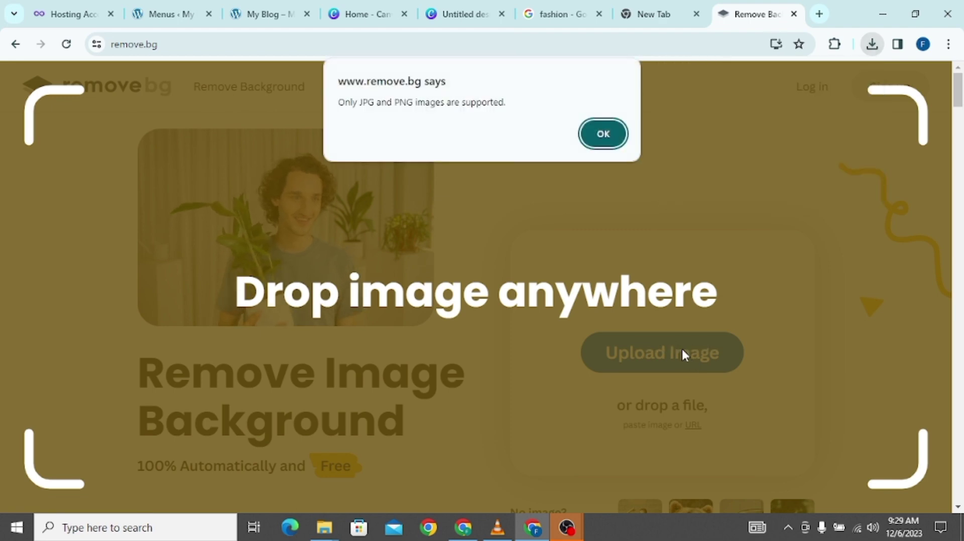
{"action": "left_click", "coordinate": [602, 134]}
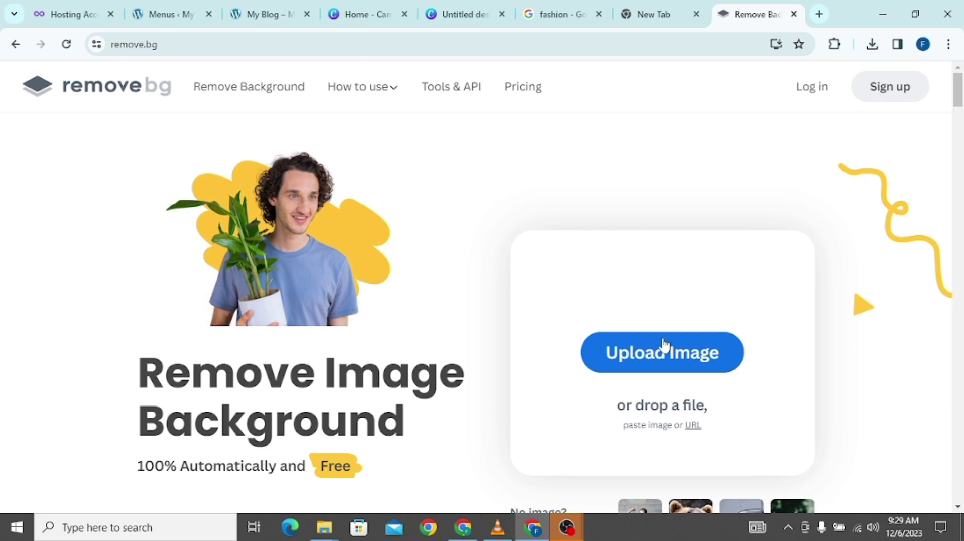
Upload the images file showing the woman in the flowing peach dress from the Pictures folder to remove.bg
{"action": "left_click", "coordinate": [667, 361]}
{"action": "left_click", "coordinate": [493, 263]}
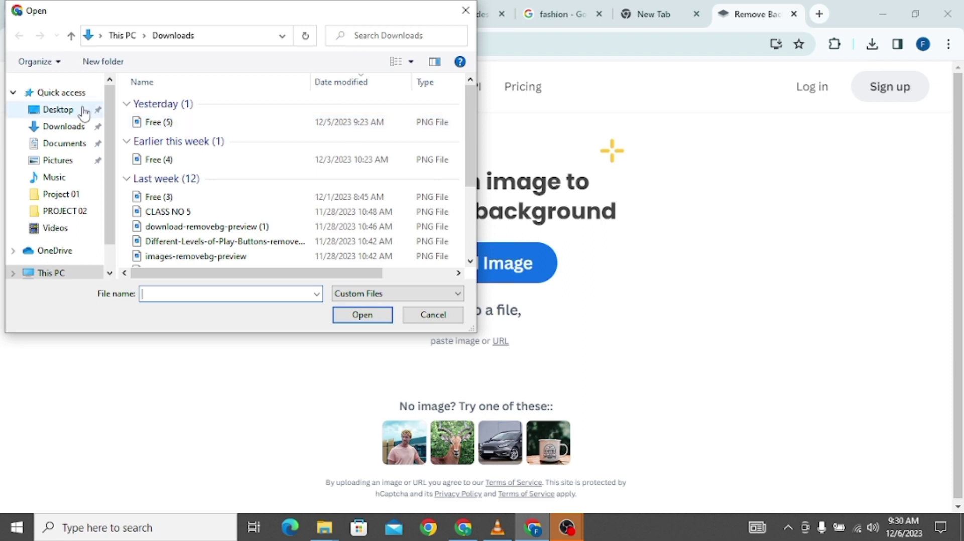
{"action": "left_click", "coordinate": [78, 129]}
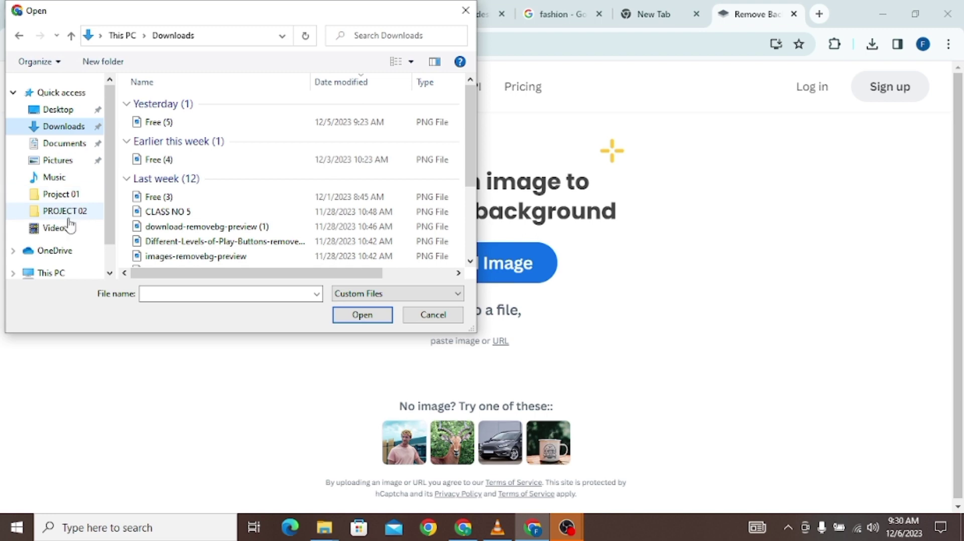
{"action": "left_click", "coordinate": [52, 166]}
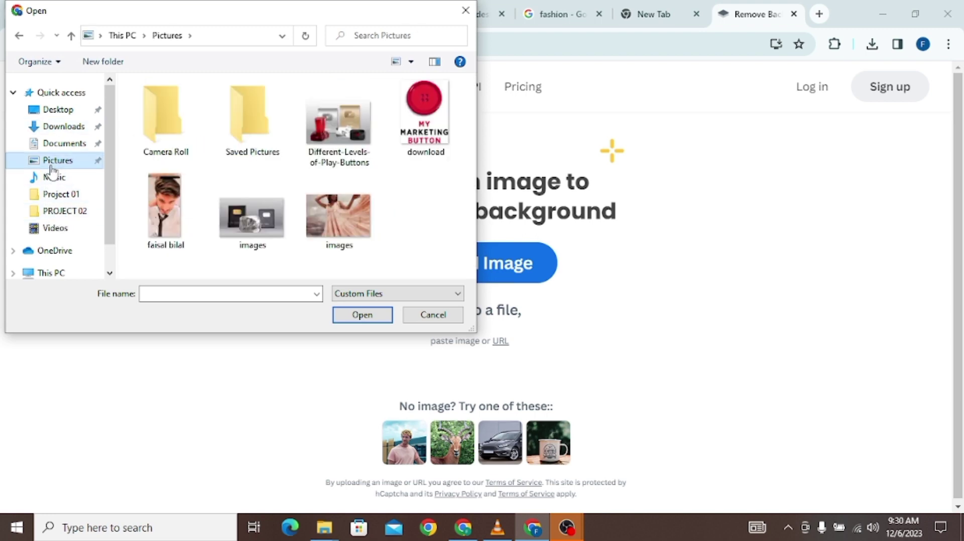
{"action": "left_click", "coordinate": [338, 222]}
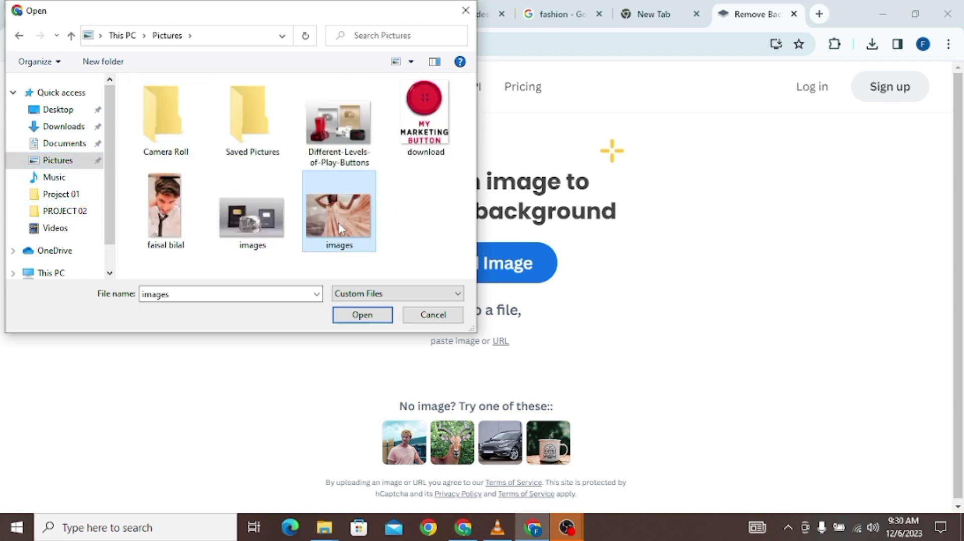
{"action": "left_click", "coordinate": [362, 314]}
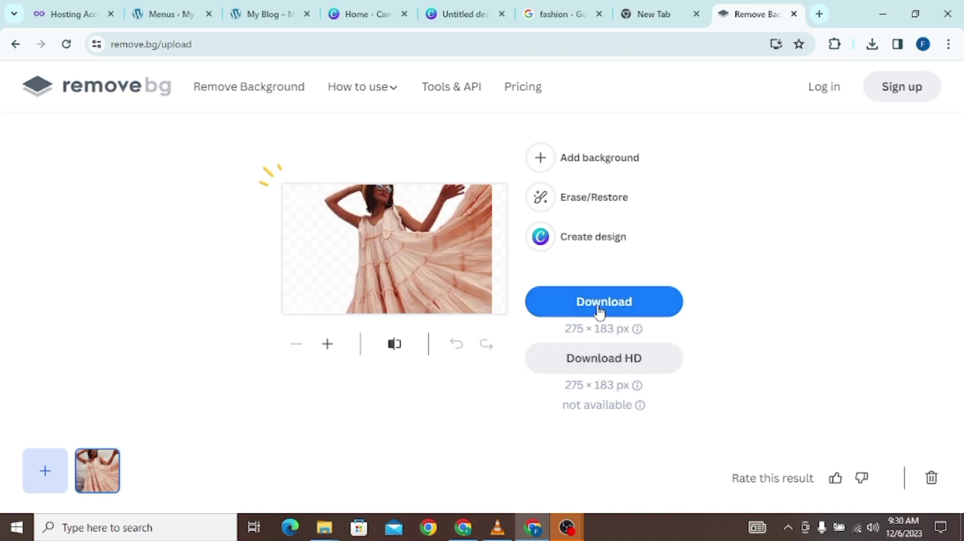
{"action": "left_click", "coordinate": [600, 355]}
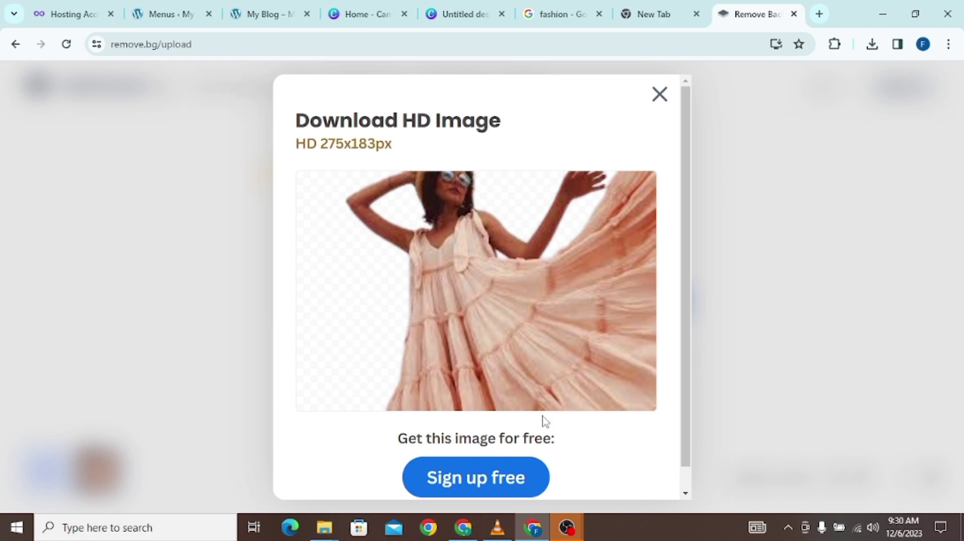
{"action": "scroll", "coordinate": [545, 421], "scroll_direction": "down", "scroll_amount": 1}
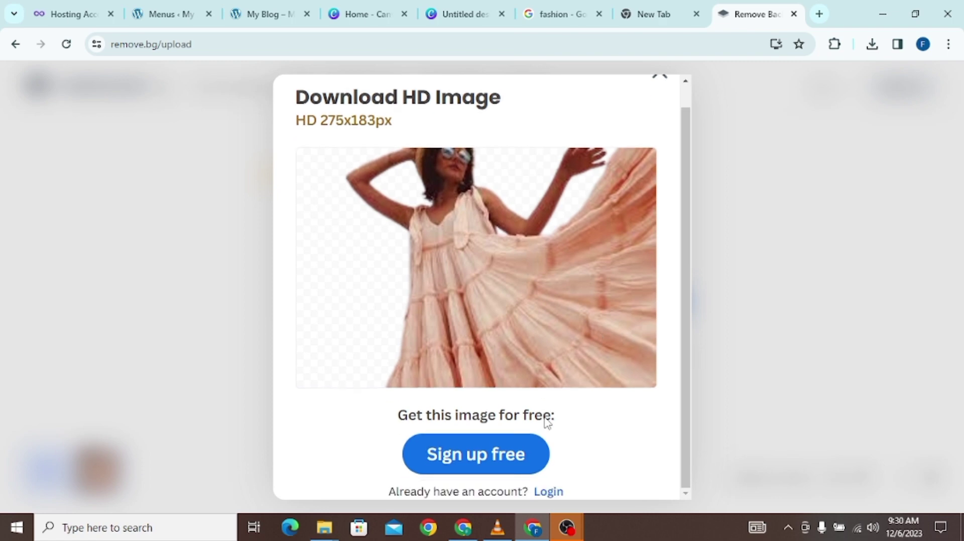
{"action": "left_click", "coordinate": [658, 78]}
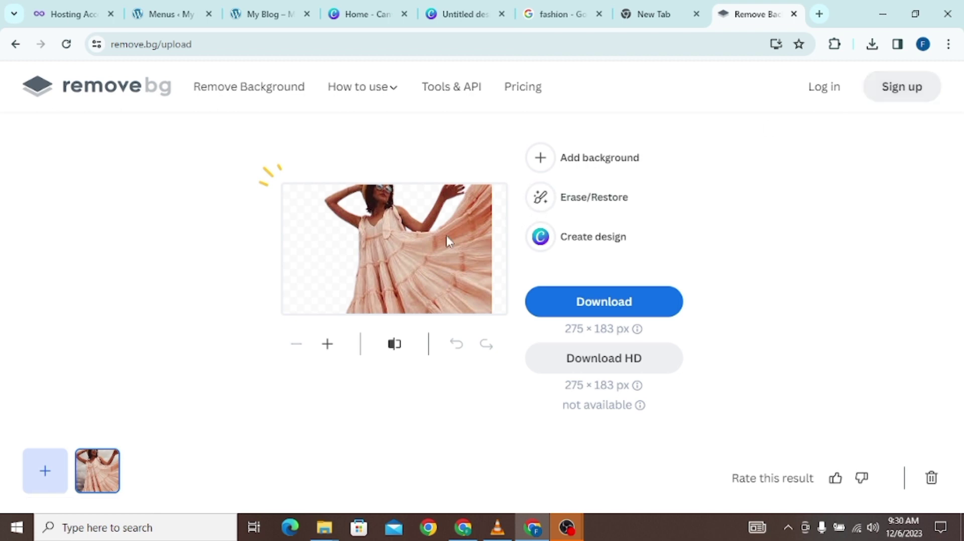
Download the dress cut-out at 275 × 183 px and upload images-removebg-preview (1).png to the Canva design's uploads
{"action": "left_click", "coordinate": [608, 310]}
{"action": "left_click", "coordinate": [648, 13]}
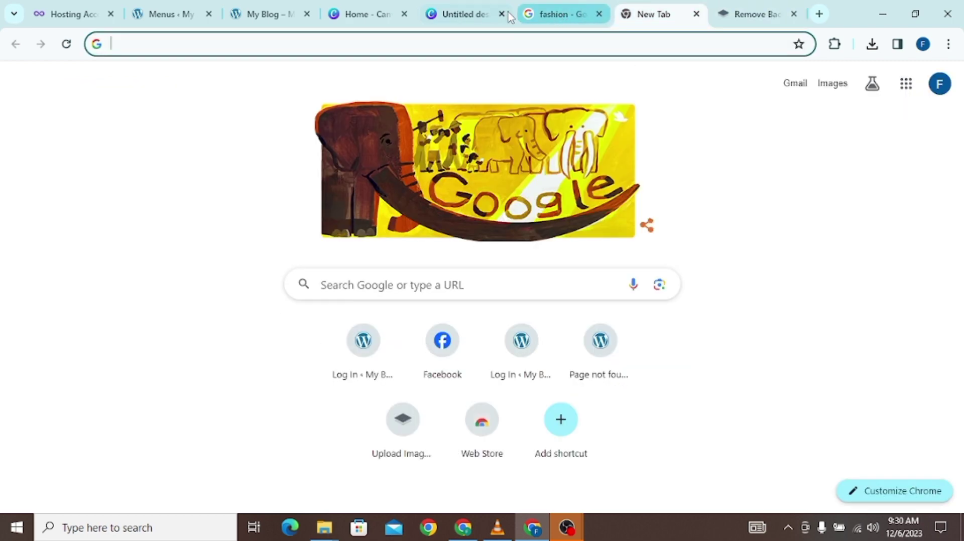
{"action": "left_click", "coordinate": [470, 13]}
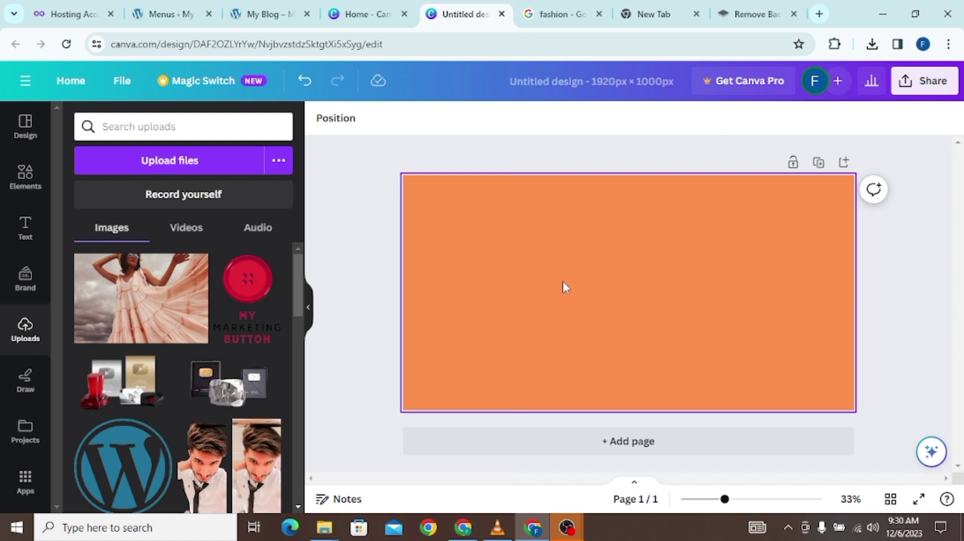
{"action": "left_click", "coordinate": [872, 44]}
{"action": "left_click_drag", "start_coordinate": [796, 106], "coordinate": [172, 211]}
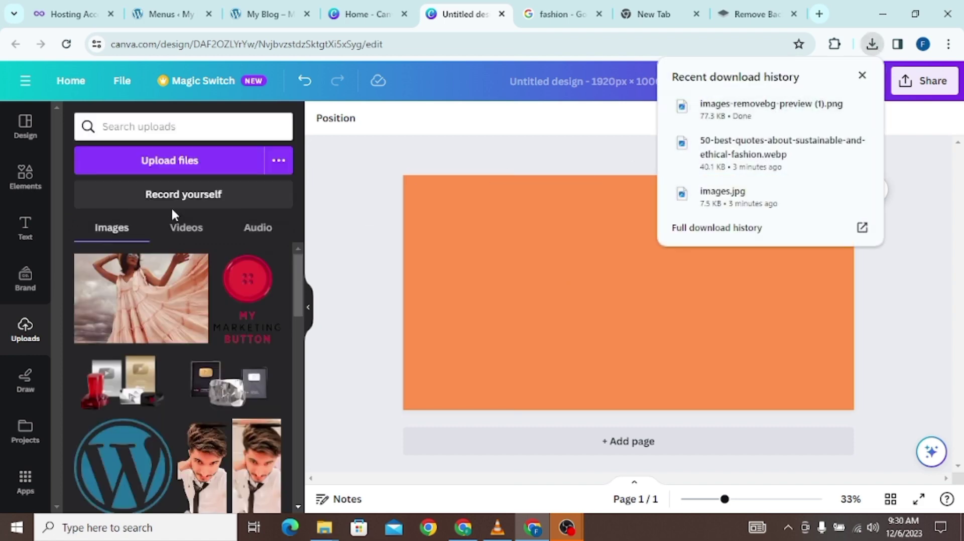
{"action": "left_click", "coordinate": [335, 210]}
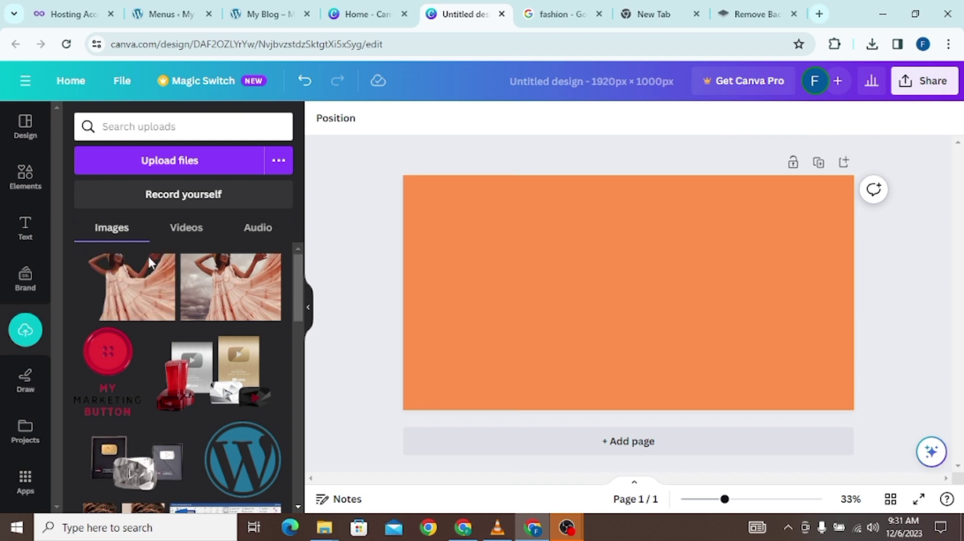
Place the cut-out dress photo in the right half of the orange page and resize it to about two thirds of the page height
{"action": "left_click_drag", "start_coordinate": [110, 286], "coordinate": [676, 278]}
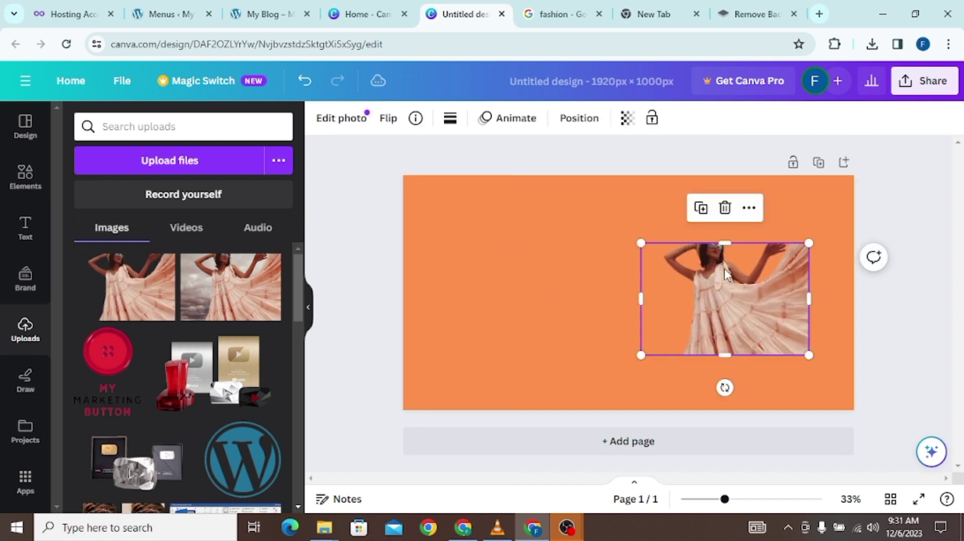
{"action": "left_click_drag", "start_coordinate": [728, 244], "coordinate": [726, 200]}
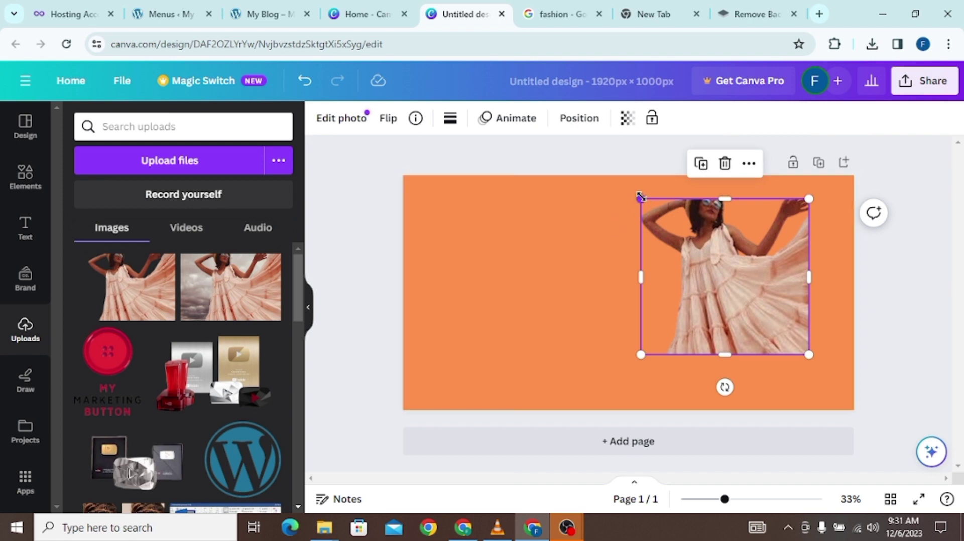
{"action": "left_click_drag", "start_coordinate": [640, 198], "coordinate": [614, 178]}
{"action": "mouse_move", "coordinate": [766, 263]}
{"action": "left_mouse_down"}
{"action": "mouse_move", "coordinate": [776, 284]}
{"action": "mouse_move", "coordinate": [774, 271]}
{"action": "left_mouse_up"}
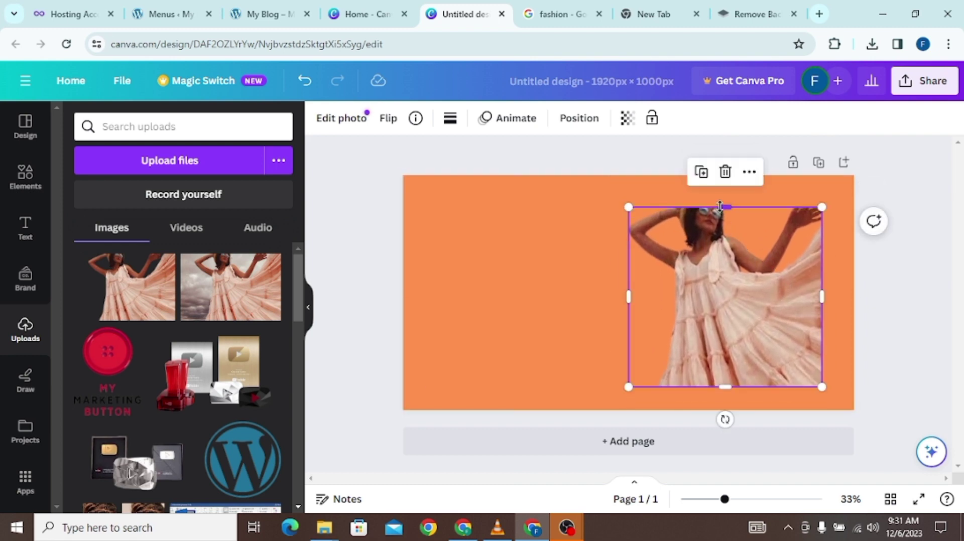
{"action": "mouse_move", "coordinate": [720, 207]}
{"action": "left_mouse_down"}
{"action": "mouse_move", "coordinate": [724, 221]}
{"action": "mouse_move", "coordinate": [725, 199]}
{"action": "left_mouse_up"}
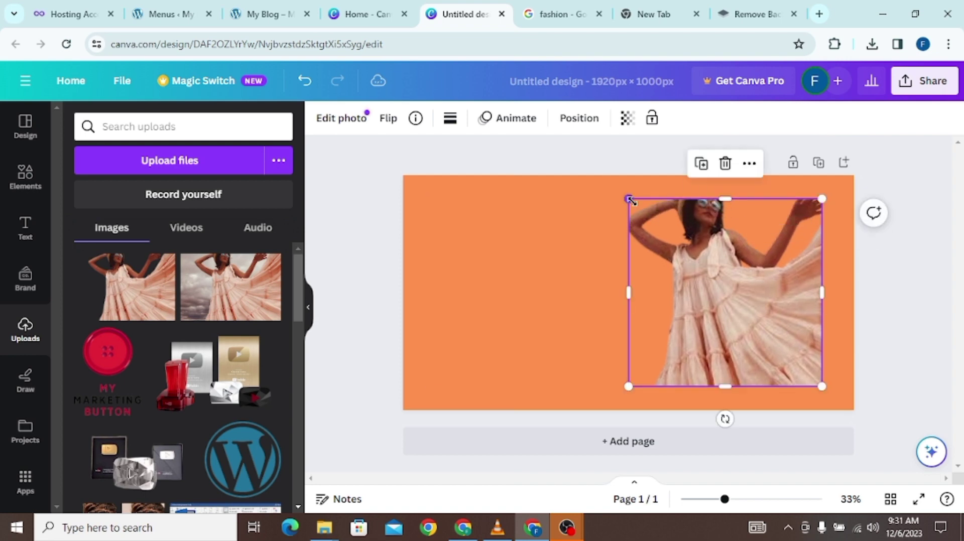
{"action": "left_click_drag", "start_coordinate": [632, 201], "coordinate": [689, 256]}
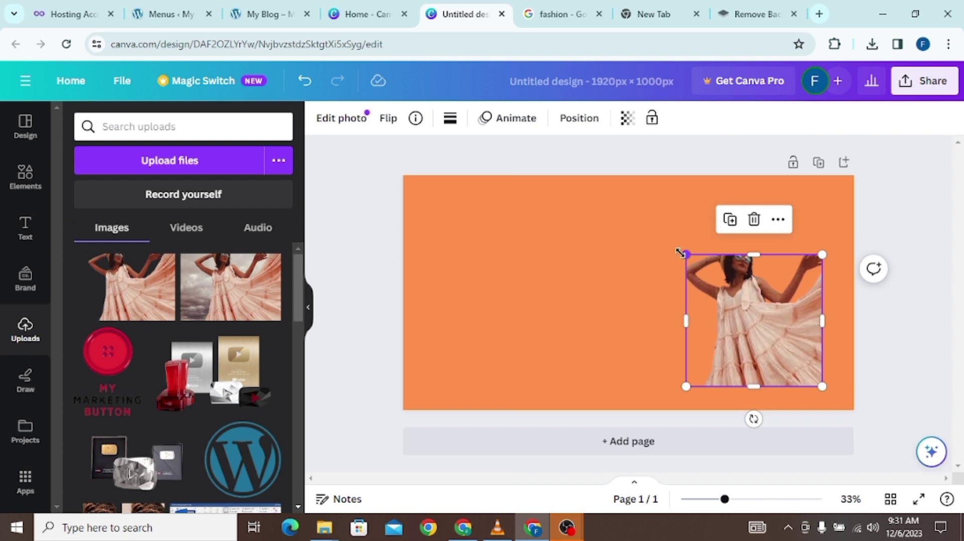
{"action": "left_click_drag", "start_coordinate": [686, 255], "coordinate": [658, 227]}
{"action": "left_click", "coordinate": [514, 272]}
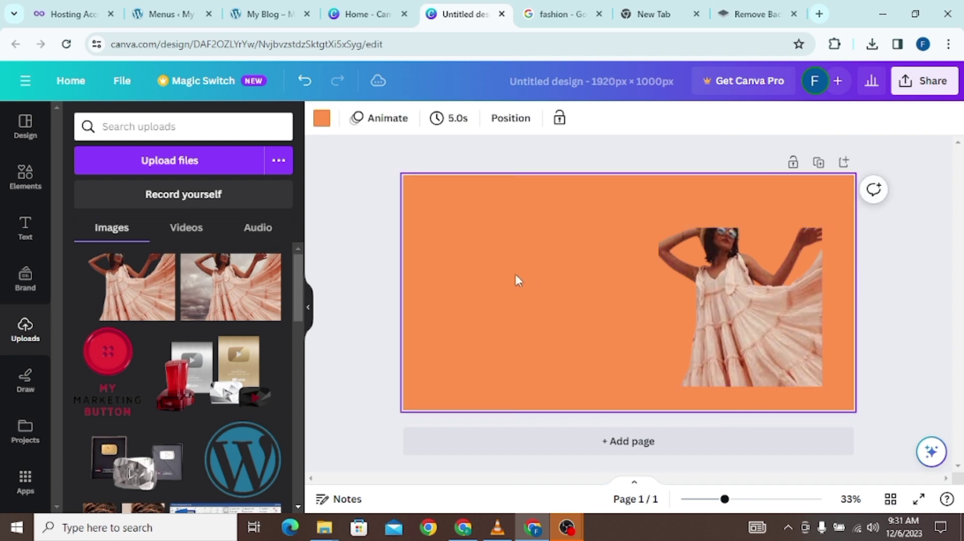
Tilt the dress cut-out slightly counter-clockwise and position it against the right edge of the orange page
{"action": "left_click", "coordinate": [701, 296]}
{"action": "left_click_drag", "start_coordinate": [701, 296], "coordinate": [720, 278]}
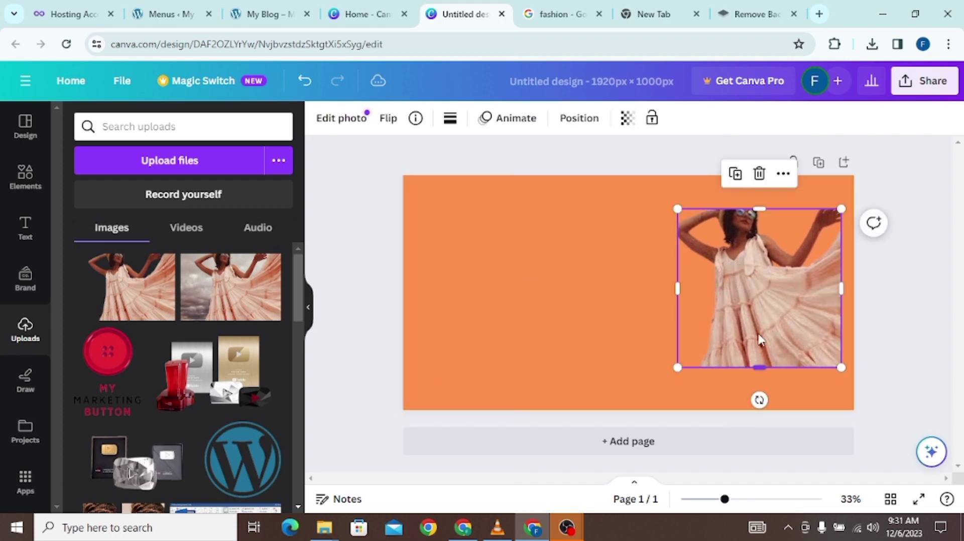
{"action": "left_click_drag", "start_coordinate": [760, 204], "coordinate": [759, 191]}
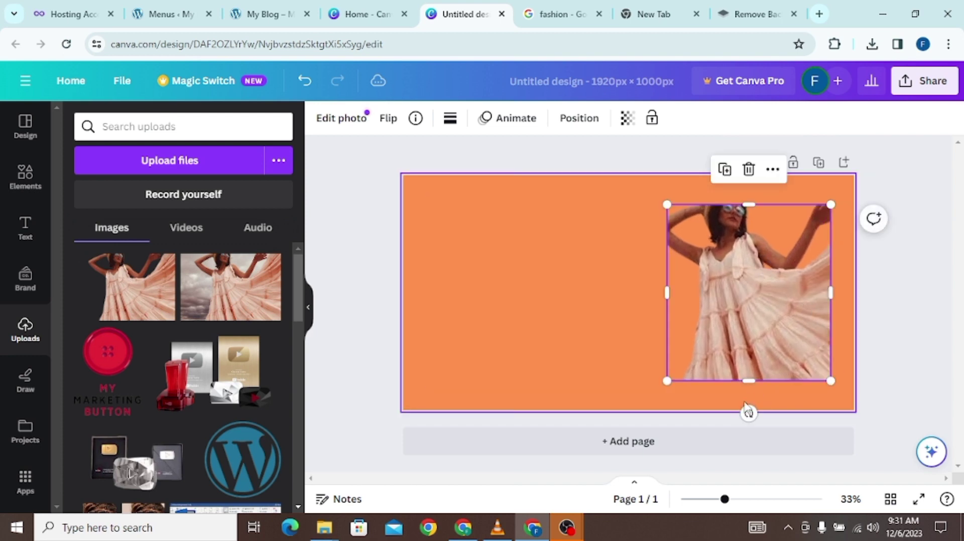
{"action": "left_click_drag", "start_coordinate": [760, 400], "coordinate": [773, 423]}
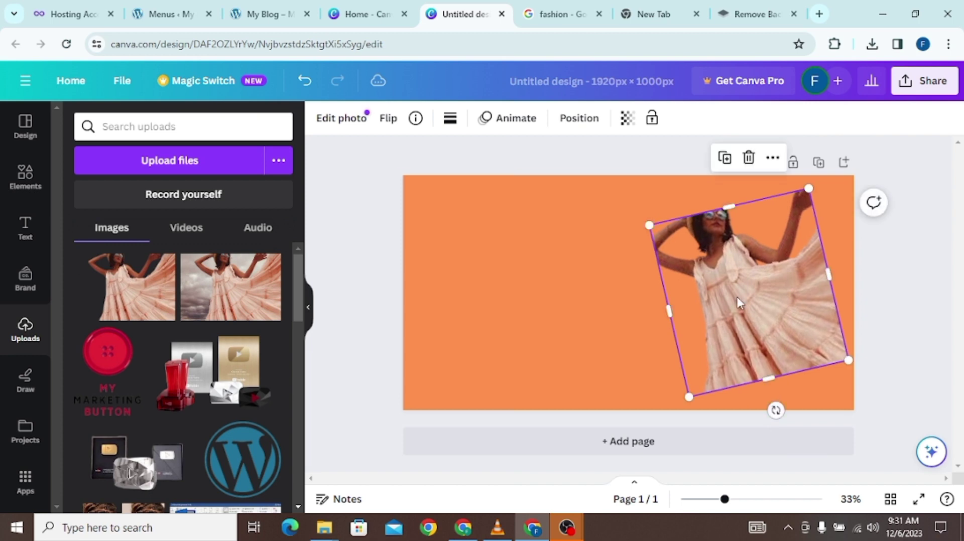
{"action": "left_click_drag", "start_coordinate": [742, 303], "coordinate": [758, 308]}
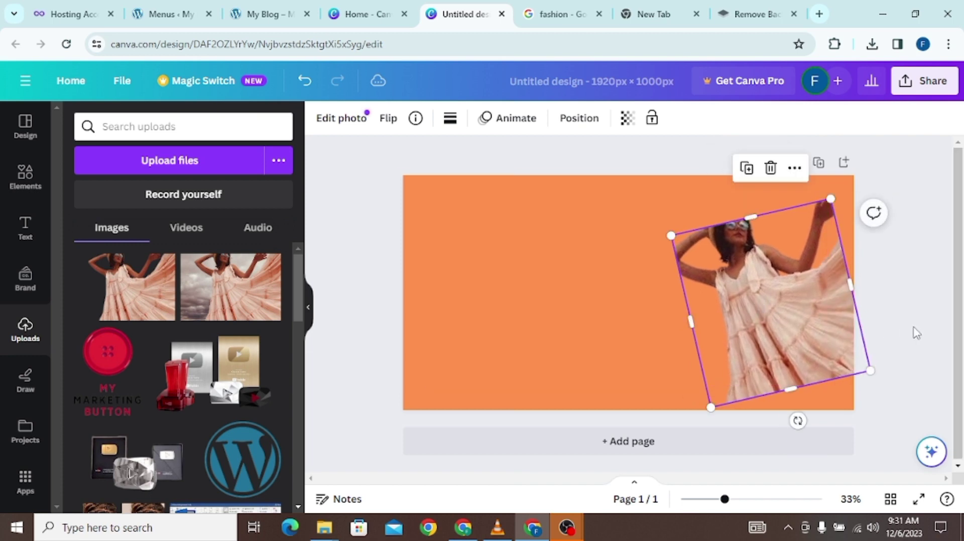
{"action": "left_click", "coordinate": [910, 330]}
{"action": "left_click", "coordinate": [792, 316]}
{"action": "left_click_drag", "start_coordinate": [788, 276], "coordinate": [782, 265]}
{"action": "left_click", "coordinate": [648, 298]}
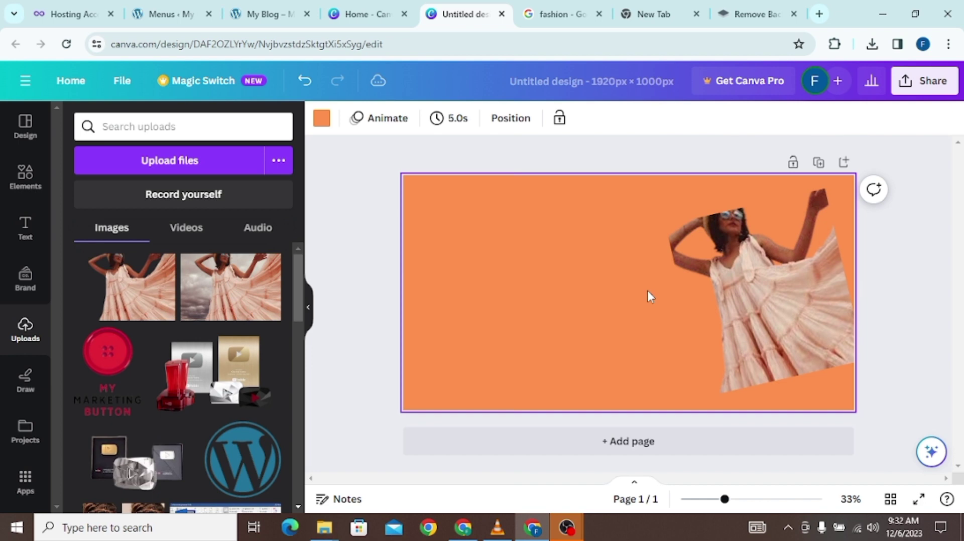
{"action": "left_click", "coordinate": [306, 308]}
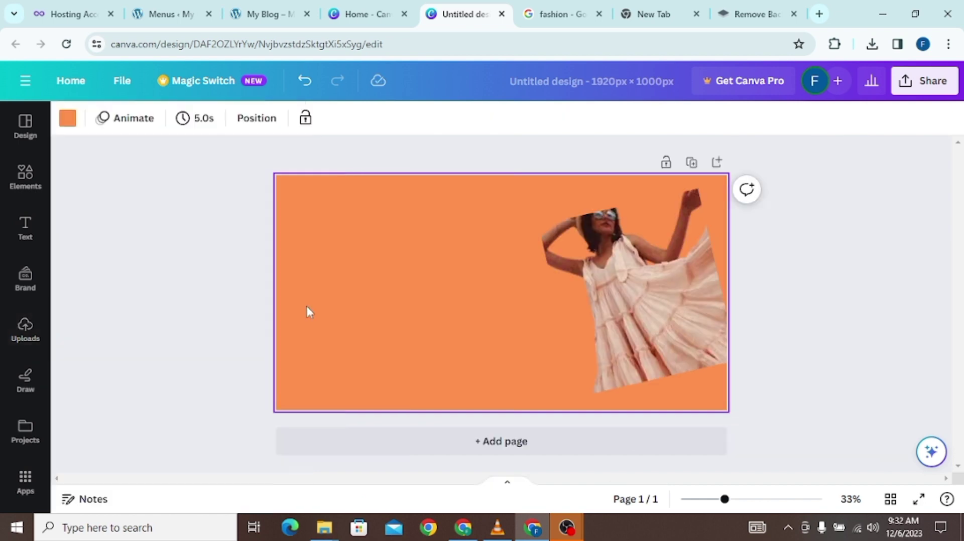
{"action": "left_click", "coordinate": [86, 333]}
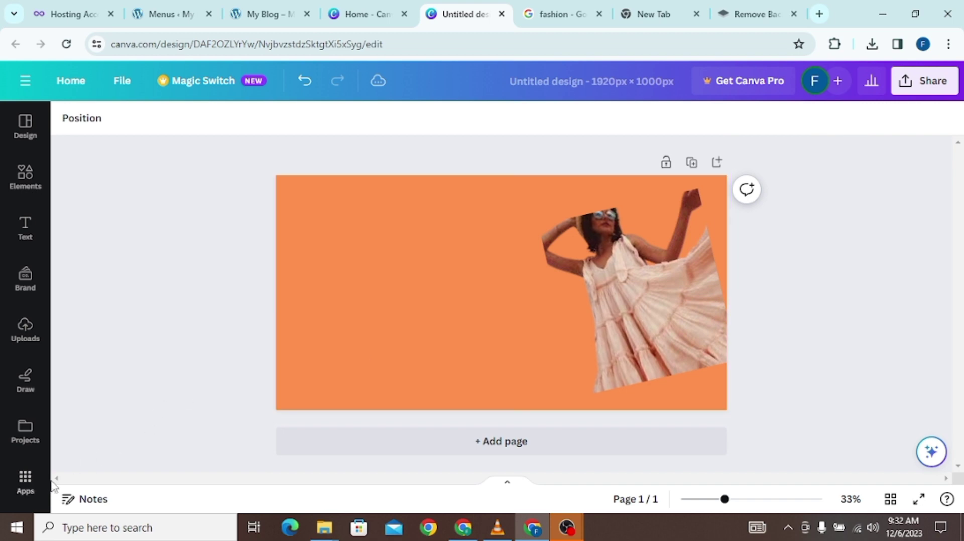
{"action": "left_click", "coordinate": [377, 351]}
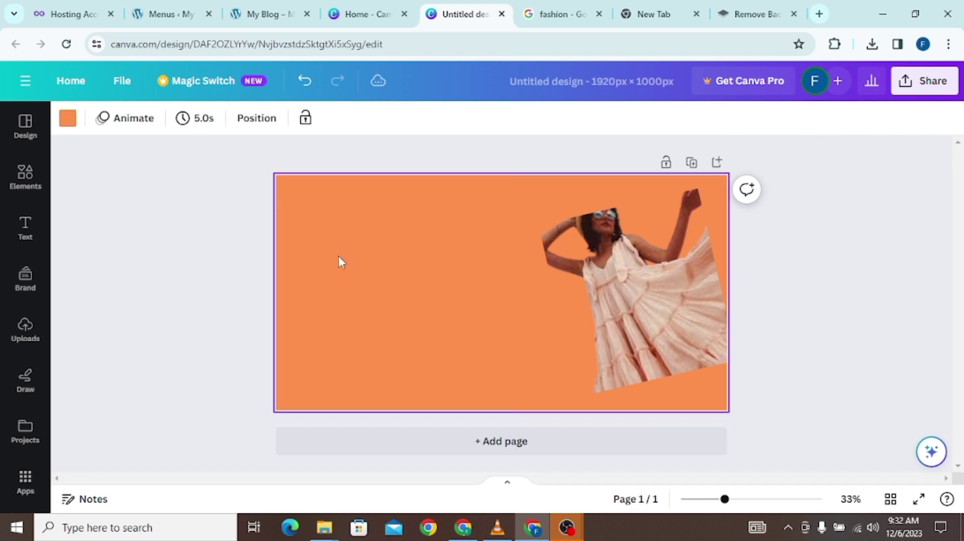
Search the design elements for "partten"
{"action": "left_click", "coordinate": [26, 177]}
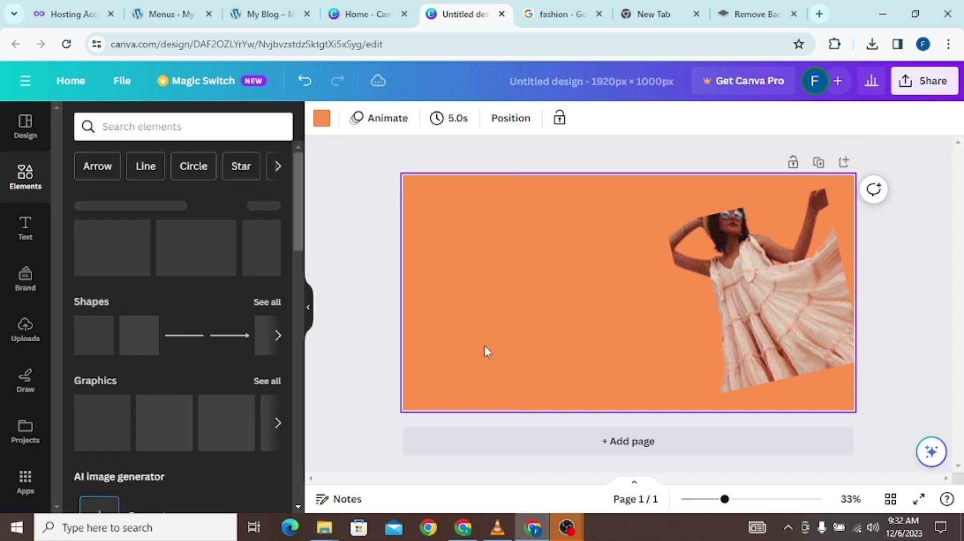
{"action": "left_click", "coordinate": [163, 123]}
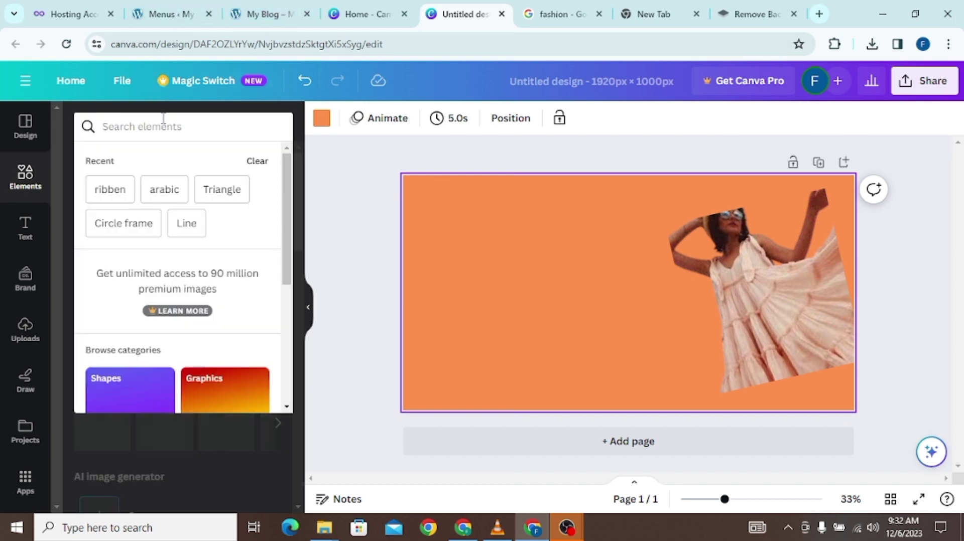
{"action": "type", "text": "pa"}
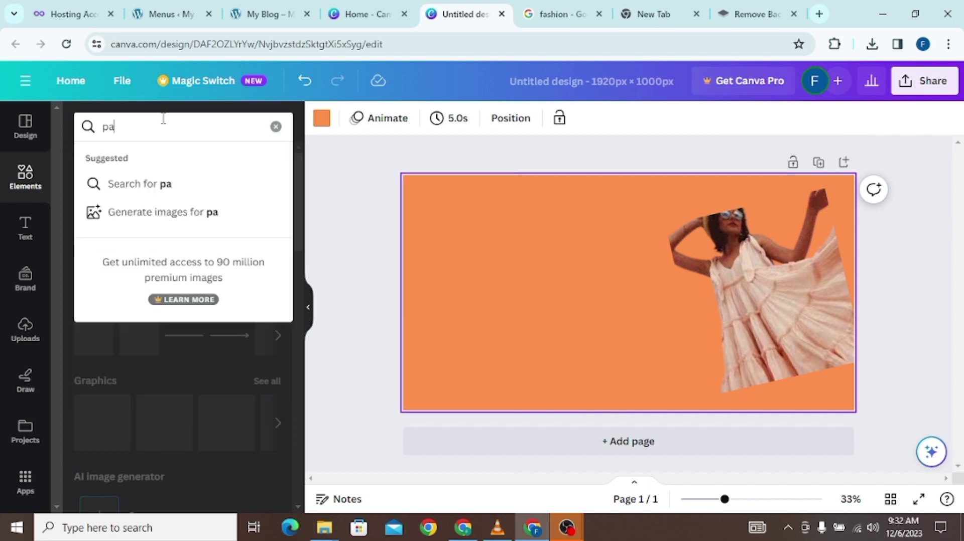
{"action": "type", "text": "rt"}
{"action": "type", "text": "ten"}
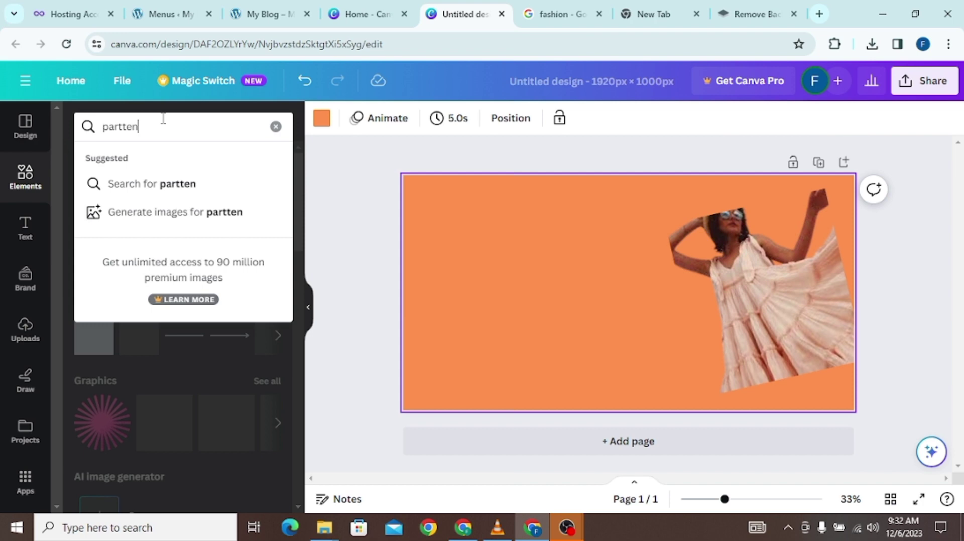
{"action": "key", "text": "Return"}
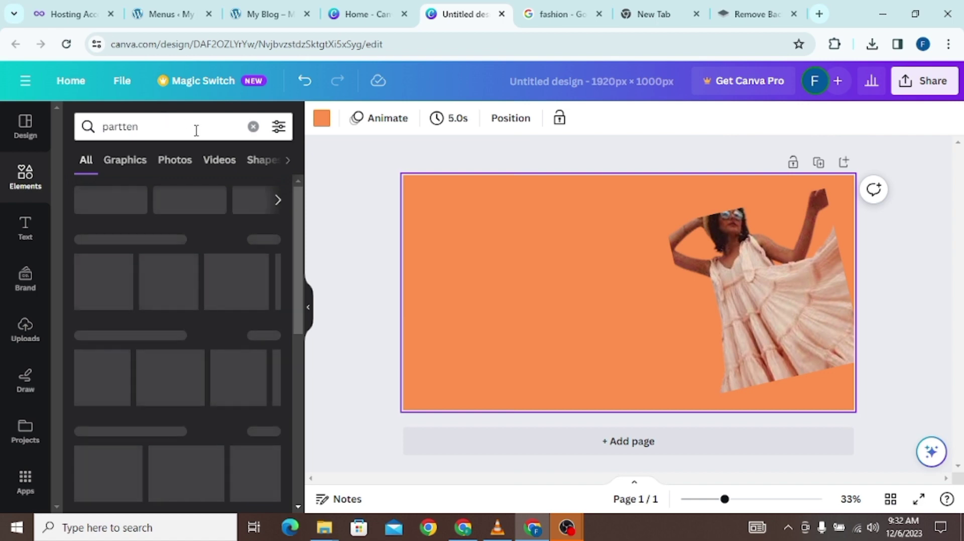
{"action": "left_click", "coordinate": [263, 15]}
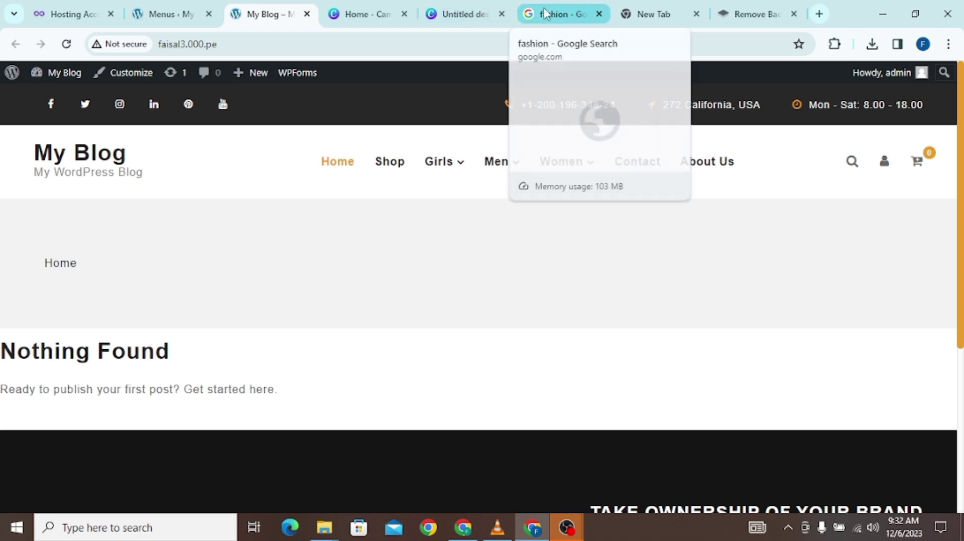
{"action": "left_click", "coordinate": [546, 14]}
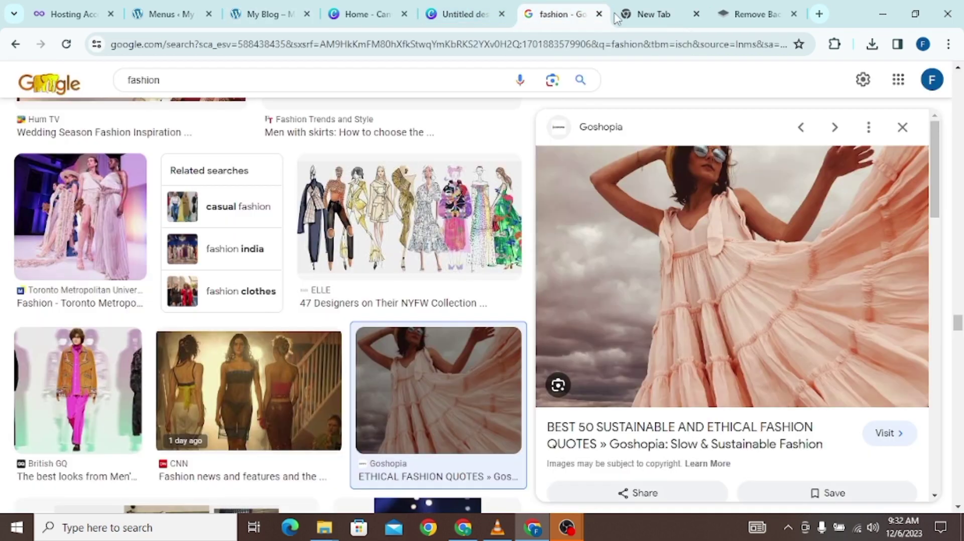
{"action": "left_click", "coordinate": [464, 12]}
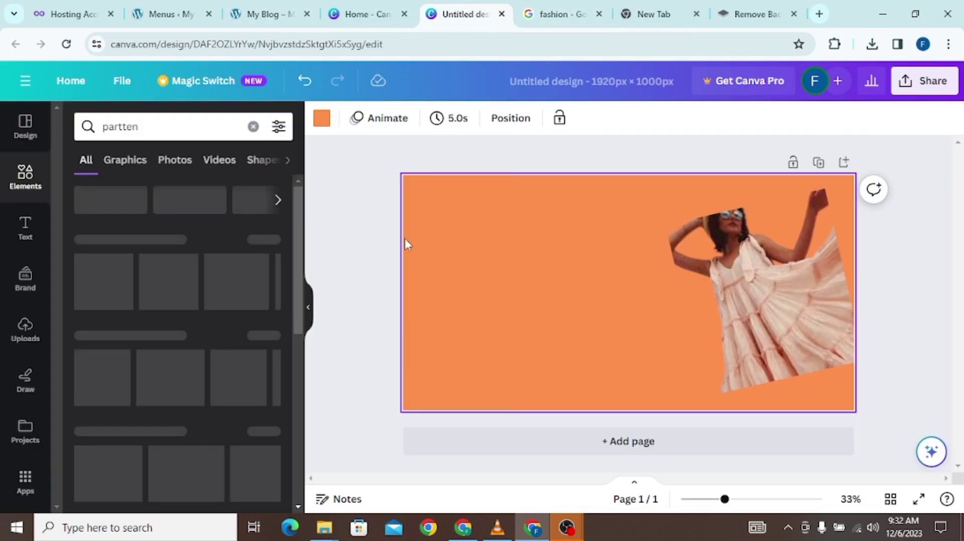
Narrow the pattern search results to graphics and look through the related search suggestions
{"action": "left_click", "coordinate": [134, 163]}
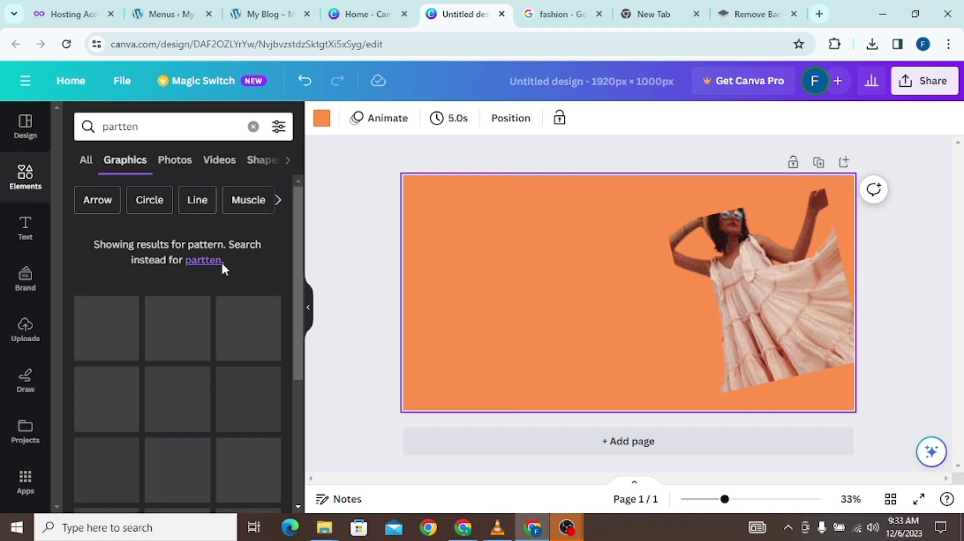
{"action": "scroll", "coordinate": [223, 265], "scroll_direction": "down", "scroll_amount": 3}
{"action": "scroll", "coordinate": [222, 258], "scroll_direction": "down", "scroll_amount": 5}
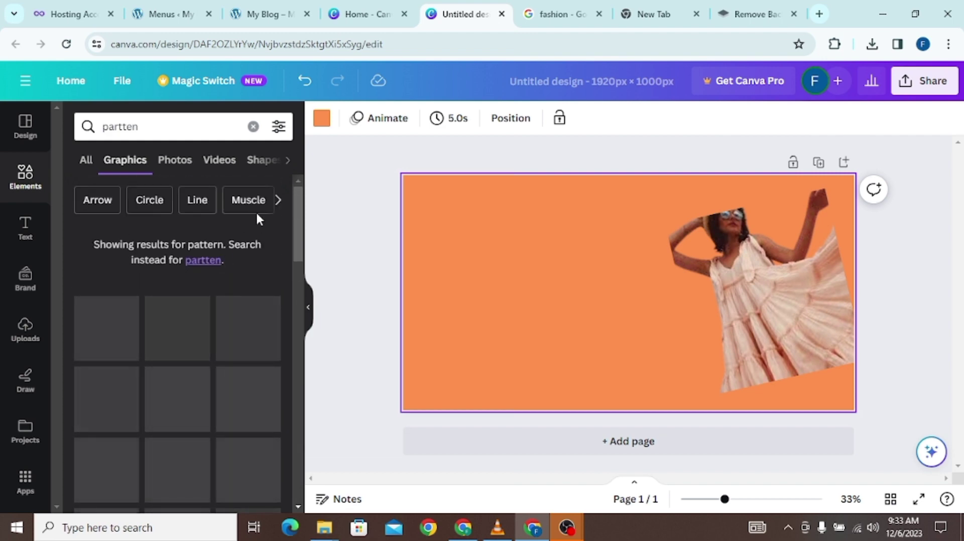
{"action": "left_click", "coordinate": [277, 201]}
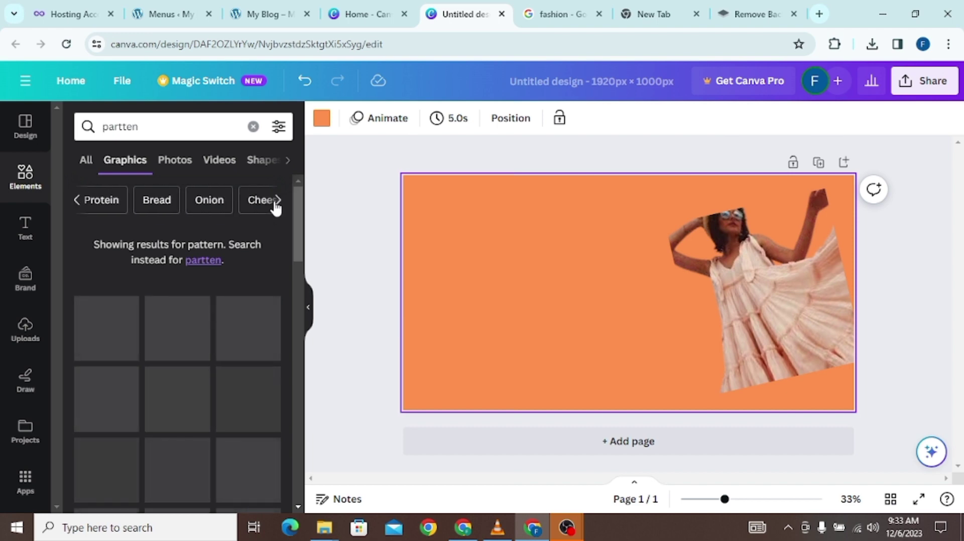
{"action": "left_click", "coordinate": [276, 201]}
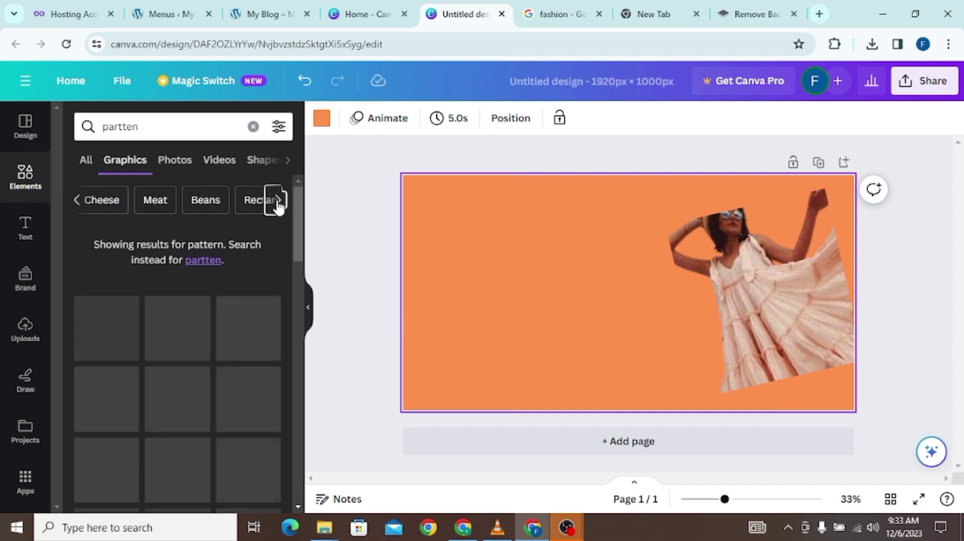
{"action": "left_click", "coordinate": [274, 200]}
{"action": "left_click", "coordinate": [268, 201]}
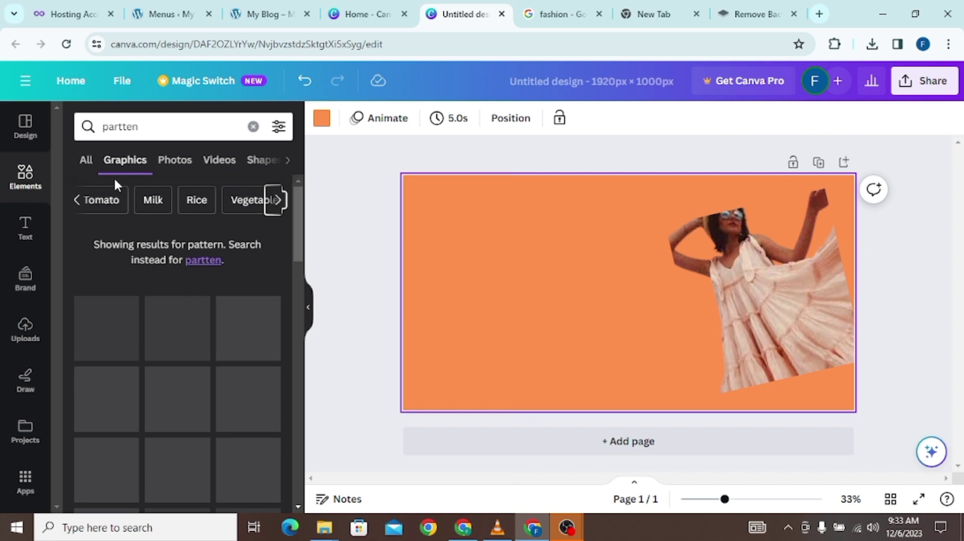
{"action": "left_click", "coordinate": [76, 200]}
{"action": "left_click", "coordinate": [77, 201]}
{"action": "left_click", "coordinate": [76, 200]}
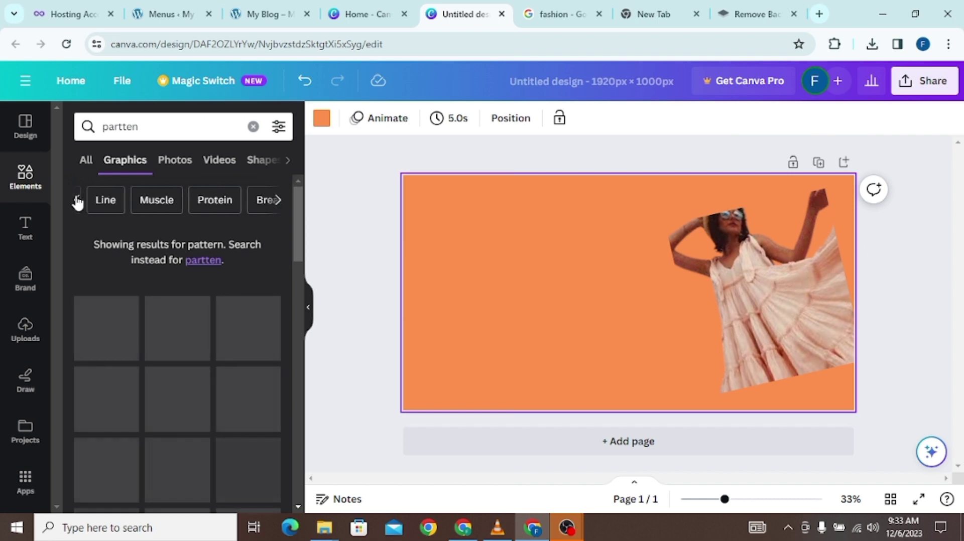
{"action": "left_click", "coordinate": [77, 201]}
{"action": "left_click", "coordinate": [75, 200]}
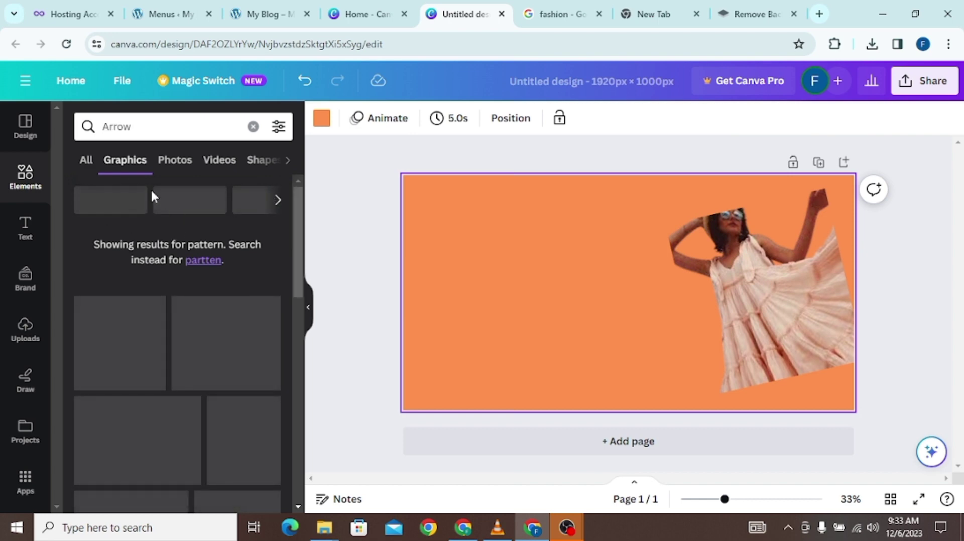
Close the fashion image search page and the empty new tab, and return to the Canva banner design
{"action": "left_click", "coordinate": [538, 20]}
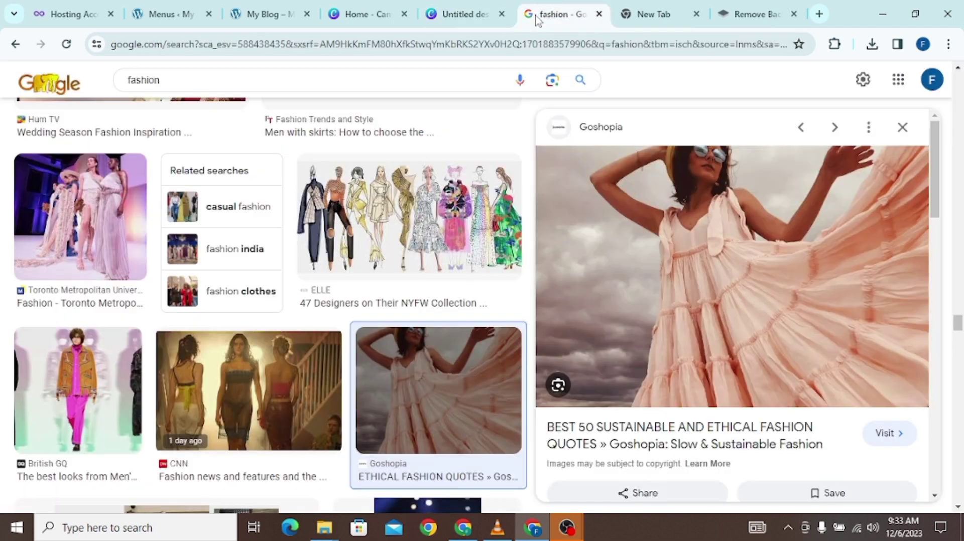
{"action": "left_click", "coordinate": [599, 14]}
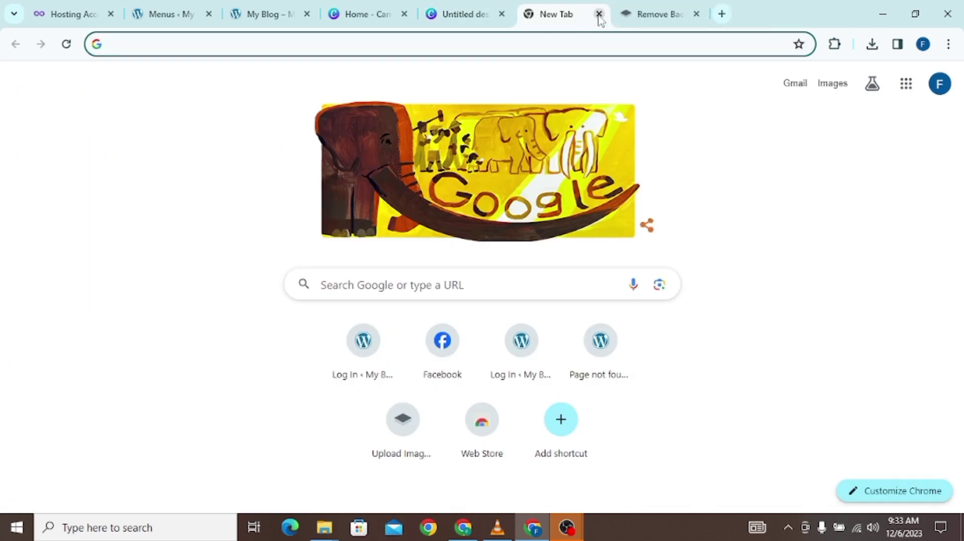
{"action": "left_click", "coordinate": [599, 14]}
{"action": "left_click", "coordinate": [460, 17]}
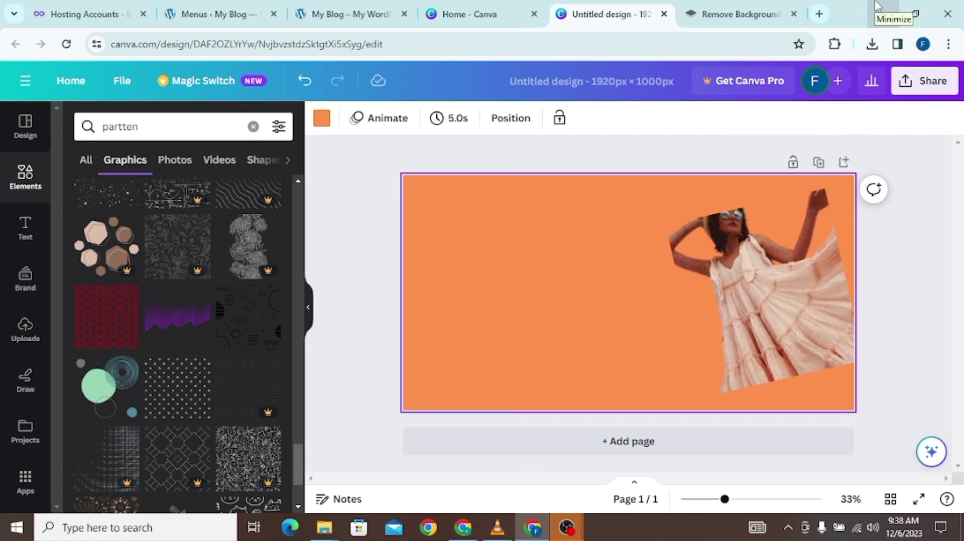
Place the fine speckled-dots graphic from the pattern results in the bottom-left corner of the orange page
{"action": "scroll", "coordinate": [221, 387], "scroll_direction": "down", "scroll_amount": 6}
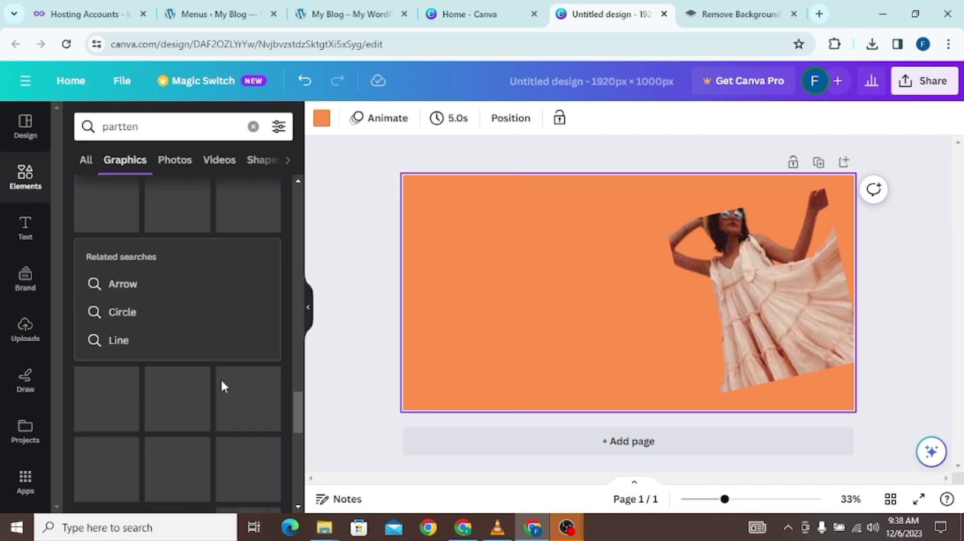
{"action": "scroll", "coordinate": [224, 386], "scroll_direction": "up", "scroll_amount": 6}
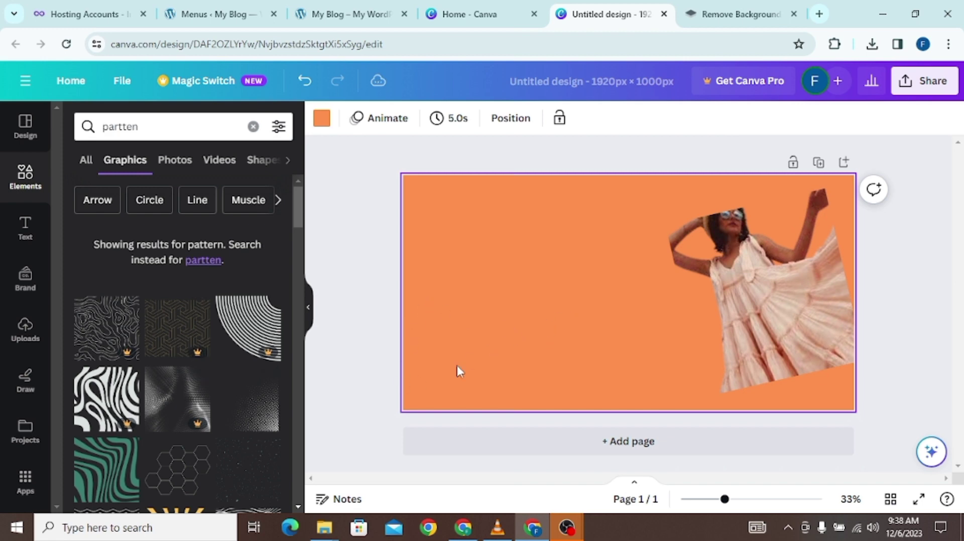
{"action": "scroll", "coordinate": [254, 408], "scroll_direction": "down", "scroll_amount": 2}
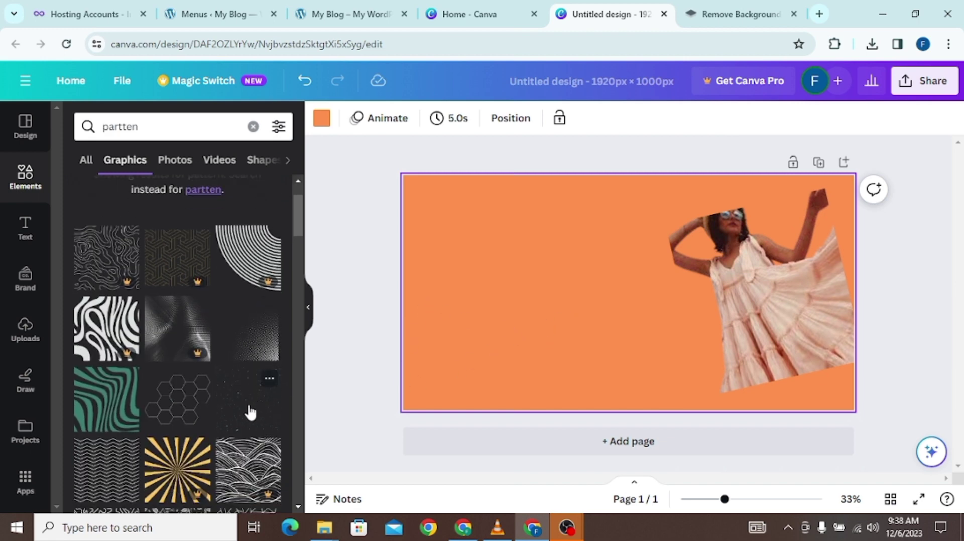
{"action": "left_click_drag", "start_coordinate": [251, 412], "coordinate": [387, 378]}
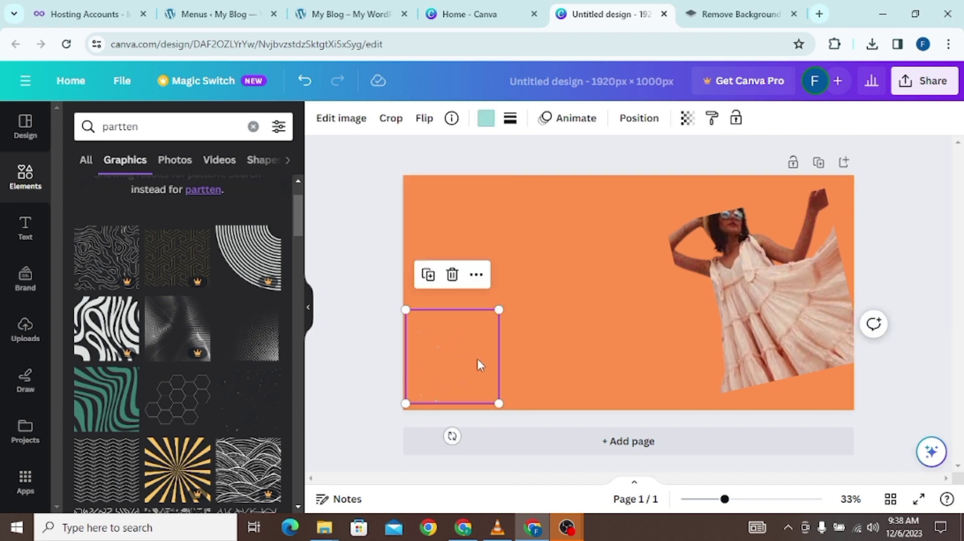
Try dark red, dark brown and violet on the speckled-dots graphic, and set its colour to dark blue
{"action": "left_click", "coordinate": [486, 118]}
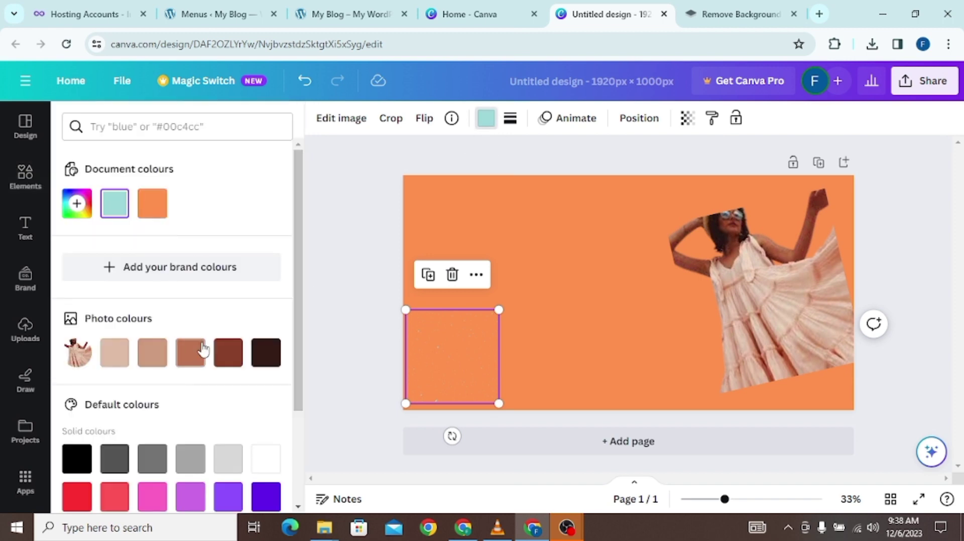
{"action": "left_click", "coordinate": [229, 355]}
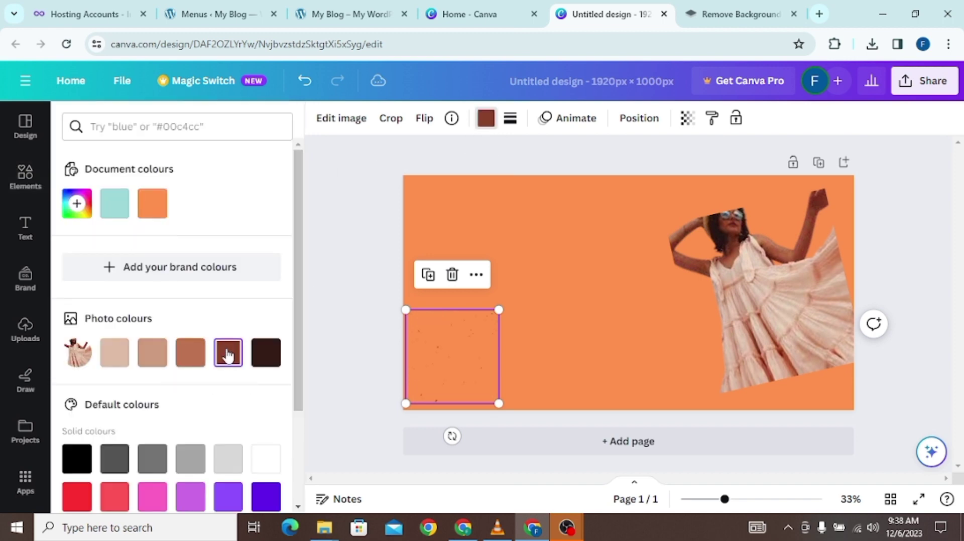
{"action": "left_click", "coordinate": [265, 353]}
{"action": "scroll", "coordinate": [259, 371], "scroll_direction": "down", "scroll_amount": 3}
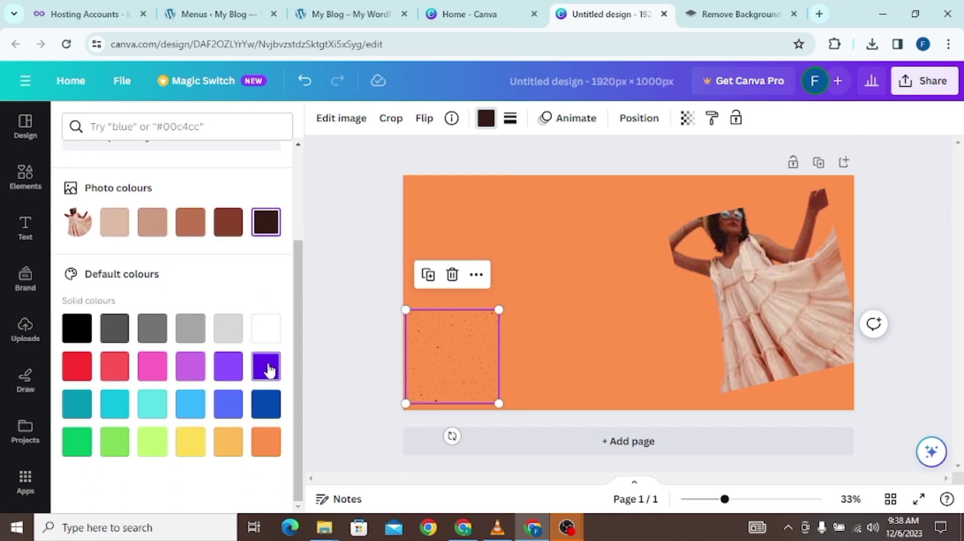
{"action": "left_click", "coordinate": [264, 368]}
{"action": "left_click", "coordinate": [271, 403]}
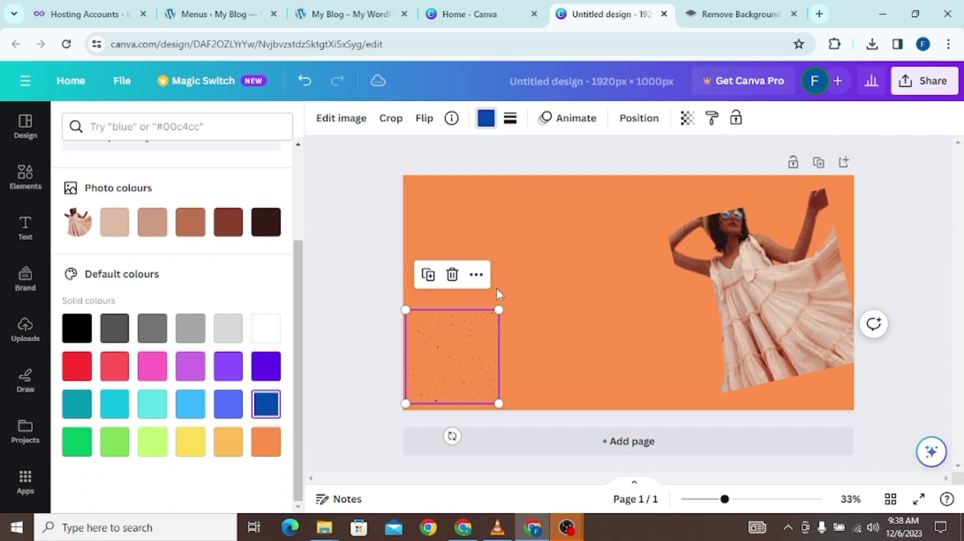
{"action": "left_click", "coordinate": [514, 256]}
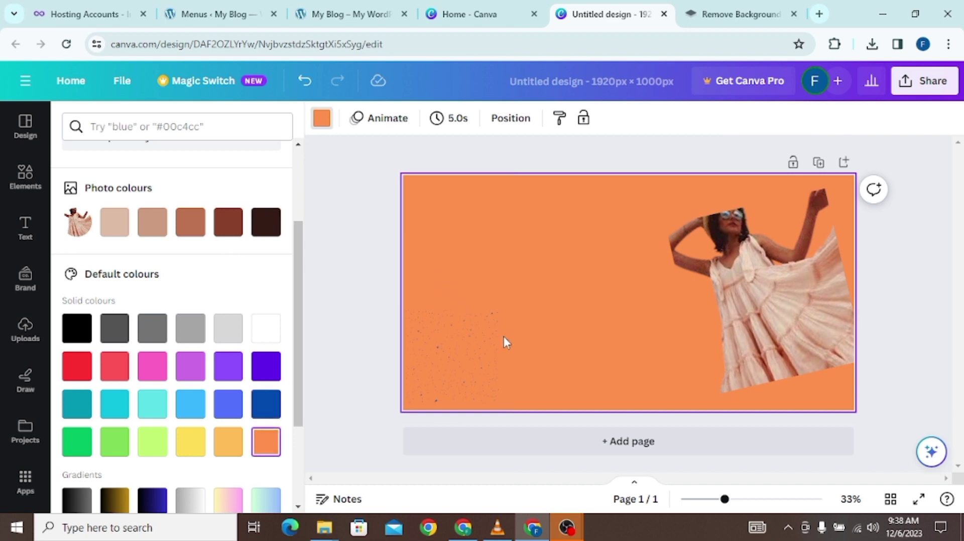
Repeat the recent "partten" element search and browse only its graphics
{"action": "left_click", "coordinate": [25, 177]}
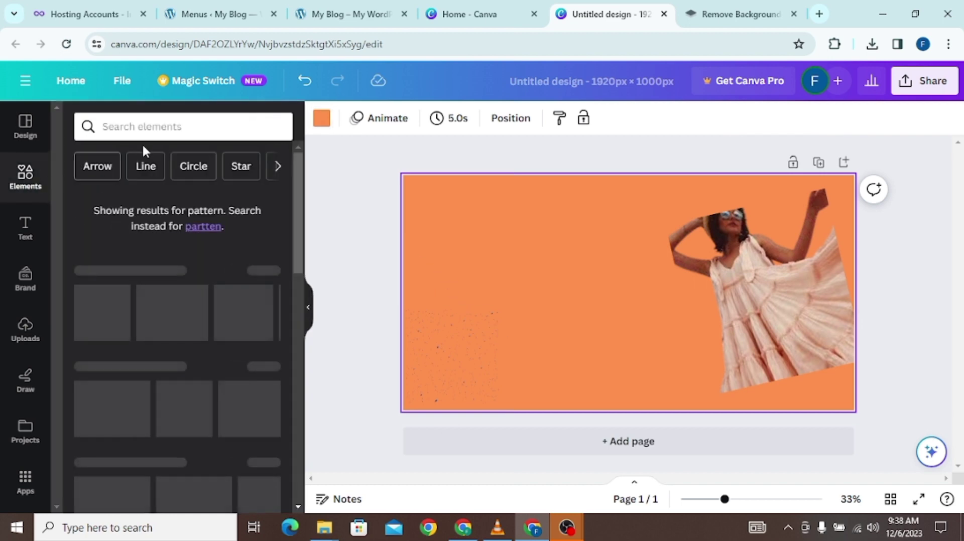
{"action": "left_click", "coordinate": [150, 128]}
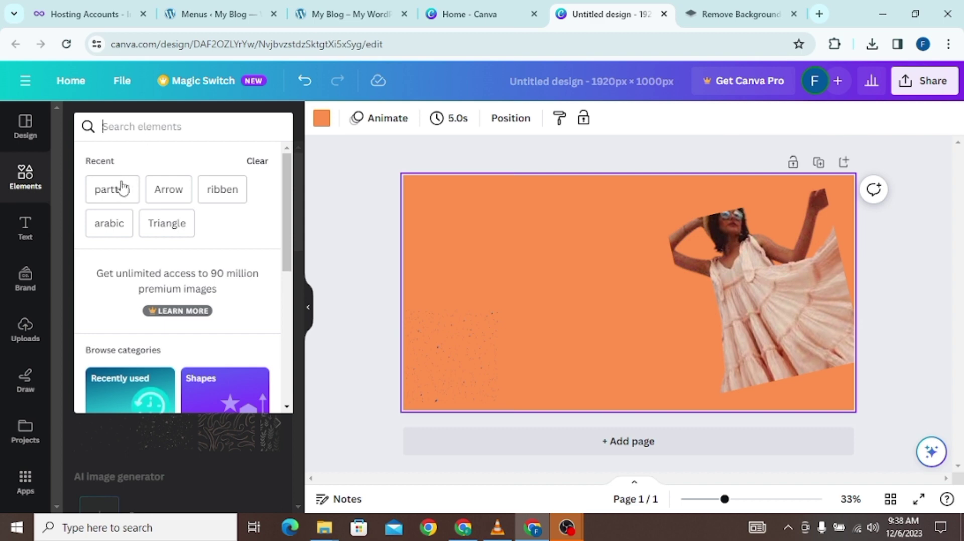
{"action": "left_click", "coordinate": [119, 186]}
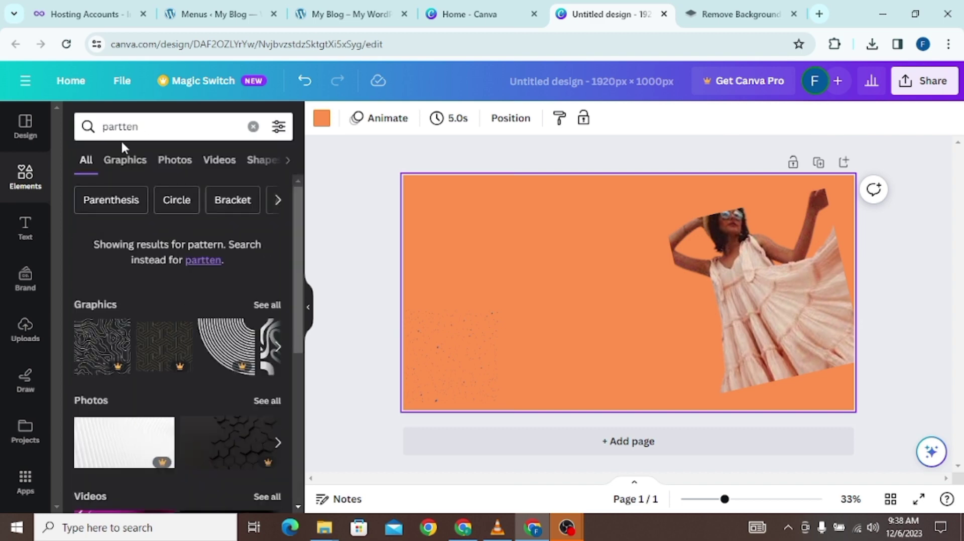
{"action": "left_click", "coordinate": [123, 160]}
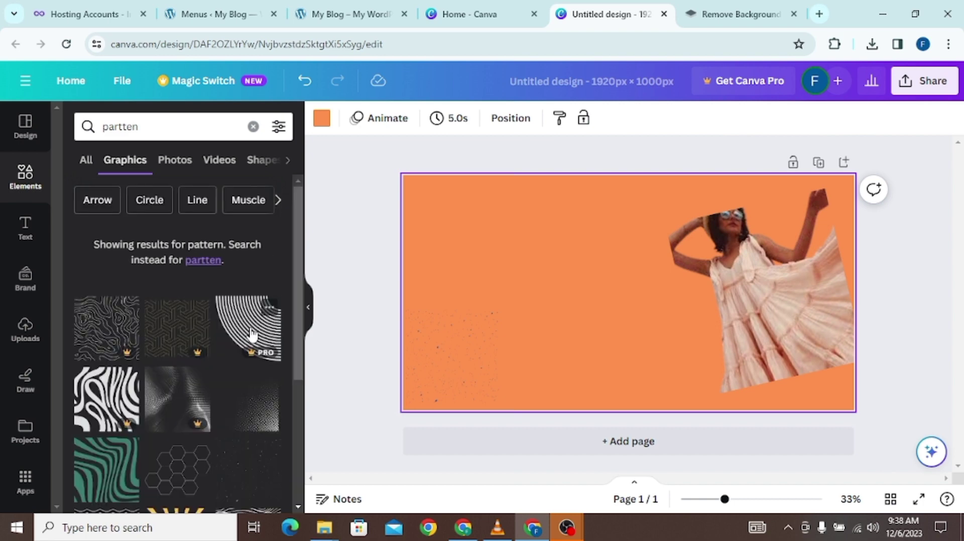
{"action": "scroll", "coordinate": [248, 347], "scroll_direction": "down", "scroll_amount": 1}
{"action": "scroll", "coordinate": [246, 353], "scroll_direction": "down", "scroll_amount": 3}
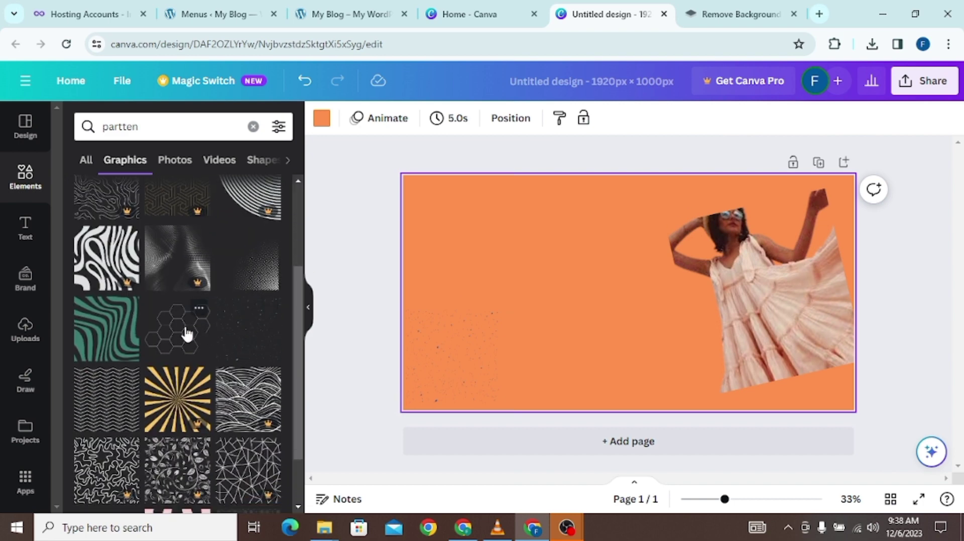
Remove the speckled-dots graphic from the page and place the large hexagon-outline graphic in the bottom-left corner instead
{"action": "left_click_drag", "start_coordinate": [187, 334], "coordinate": [437, 458]}
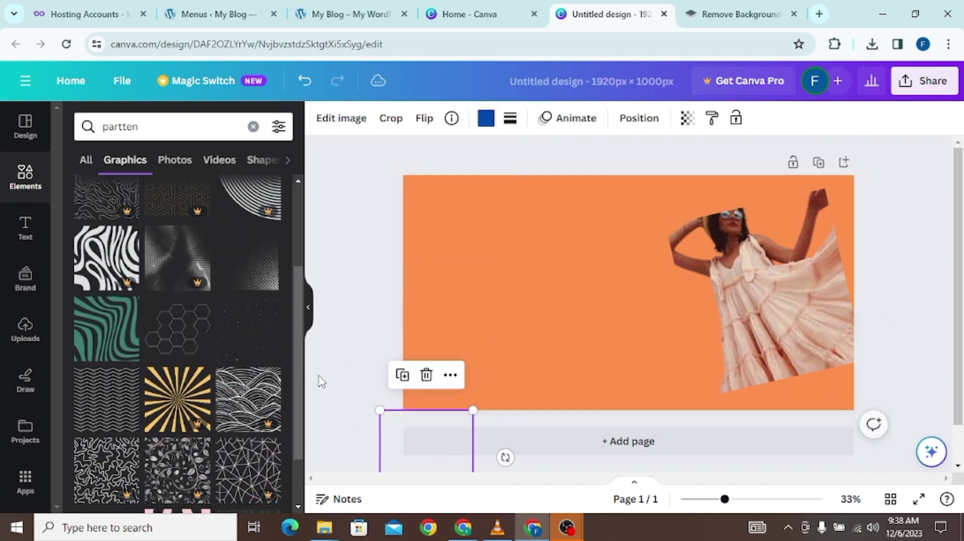
{"action": "left_click_drag", "start_coordinate": [187, 338], "coordinate": [489, 359]}
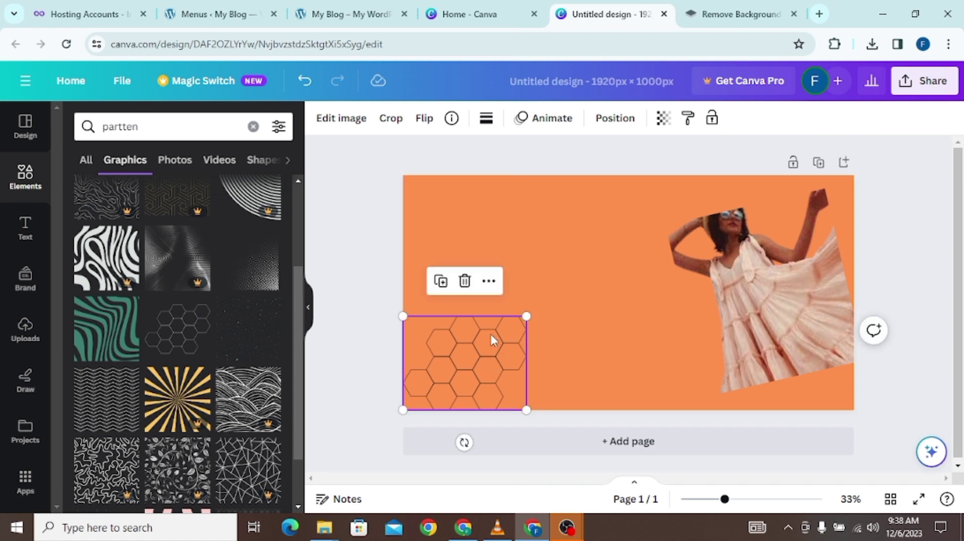
{"action": "double_click", "coordinate": [484, 375]}
{"action": "left_click", "coordinate": [568, 305]}
Remove the large hexagon-outline graphic from the orange page
{"action": "scroll", "coordinate": [214, 366], "scroll_direction": "down", "scroll_amount": 5}
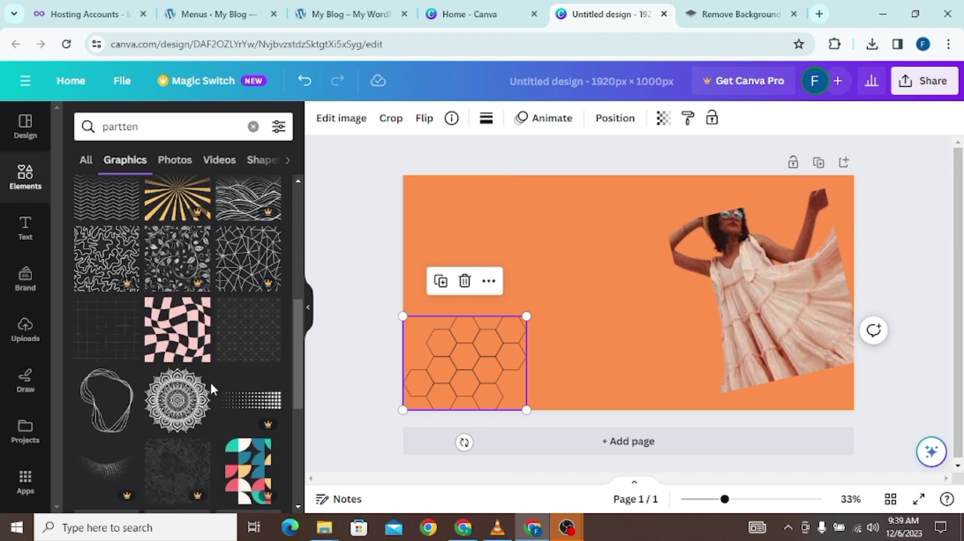
{"action": "scroll", "coordinate": [210, 381], "scroll_direction": "down", "scroll_amount": 1}
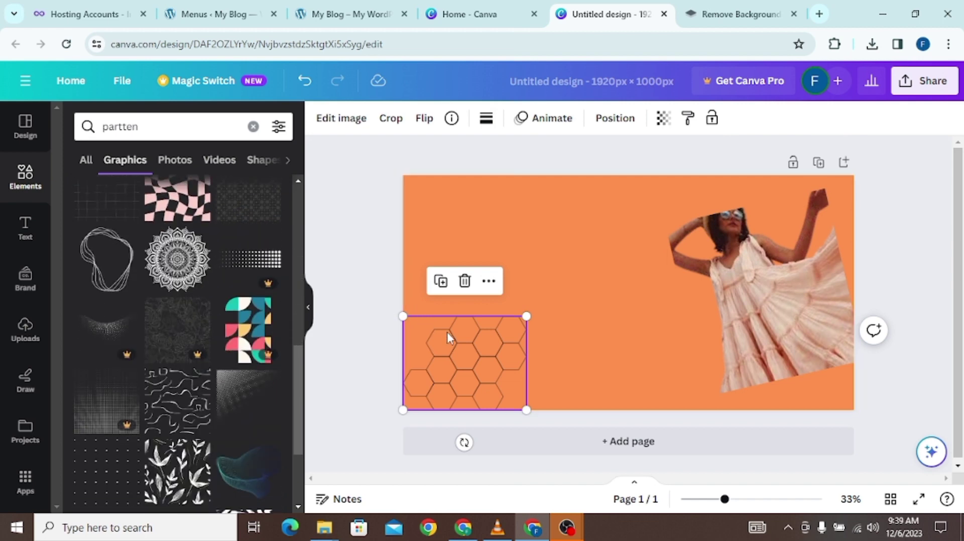
{"action": "left_click_drag", "start_coordinate": [436, 370], "coordinate": [376, 437]}
Place the dense honeycomb graphic from further down the pattern results in the page's bottom-left corner, slightly overlapping its left and bottom edges
{"action": "scroll", "coordinate": [159, 326], "scroll_direction": "down", "scroll_amount": 3}
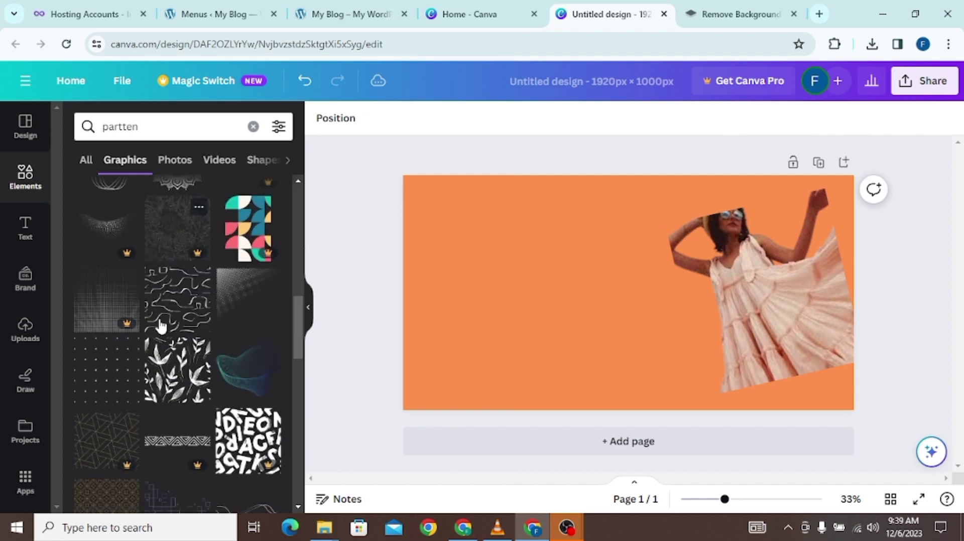
{"action": "scroll", "coordinate": [193, 333], "scroll_direction": "down", "scroll_amount": 3}
{"action": "scroll", "coordinate": [173, 299], "scroll_direction": "down", "scroll_amount": 1}
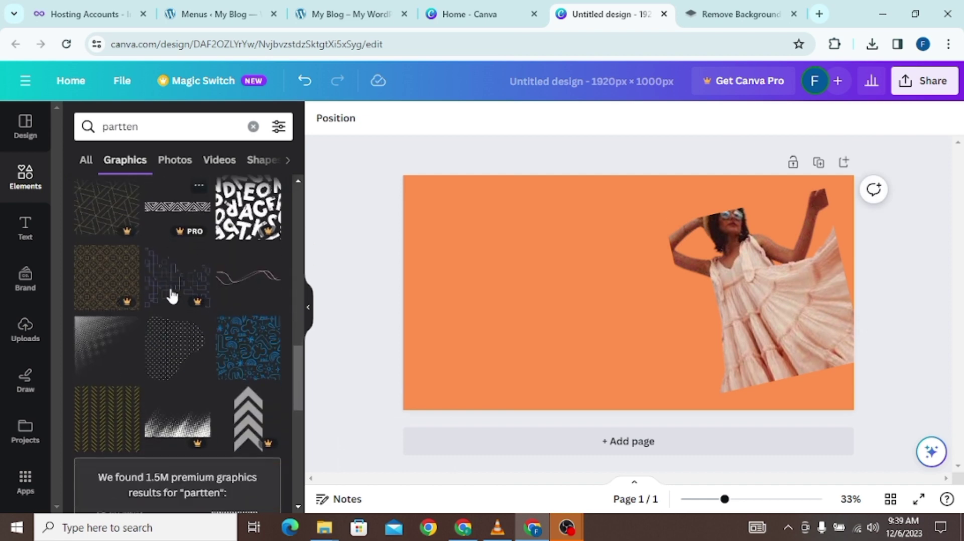
{"action": "scroll", "coordinate": [172, 296], "scroll_direction": "down", "scroll_amount": 8}
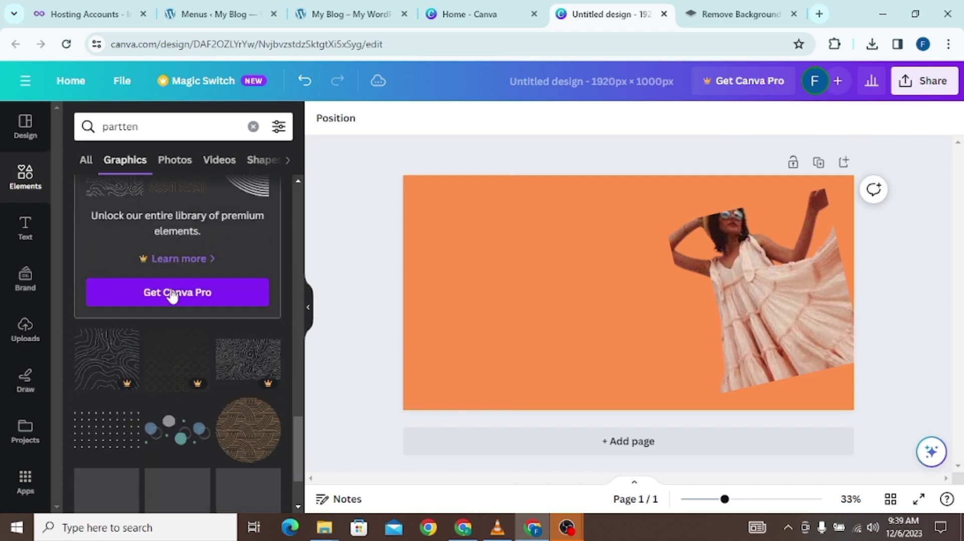
{"action": "scroll", "coordinate": [171, 291], "scroll_direction": "down", "scroll_amount": 3}
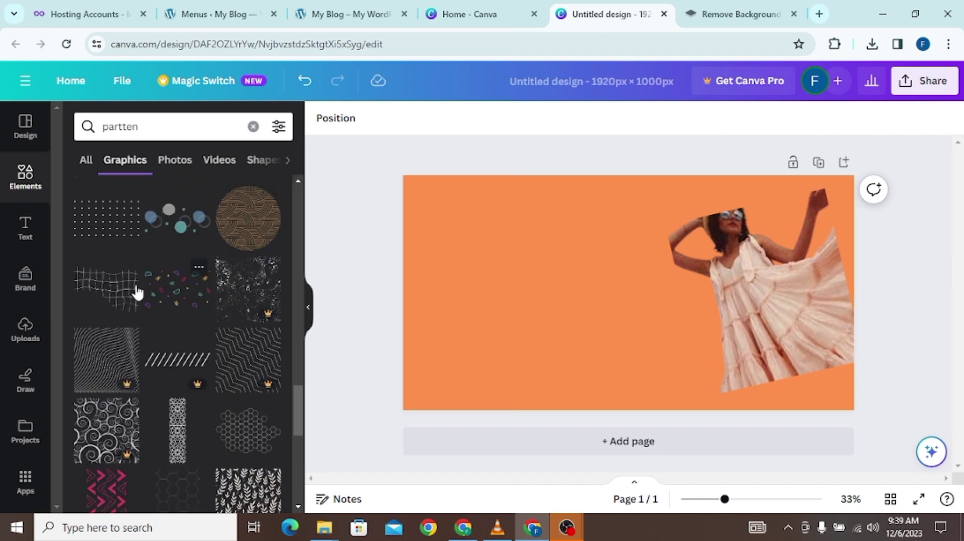
{"action": "scroll", "coordinate": [128, 302], "scroll_direction": "down", "scroll_amount": 4}
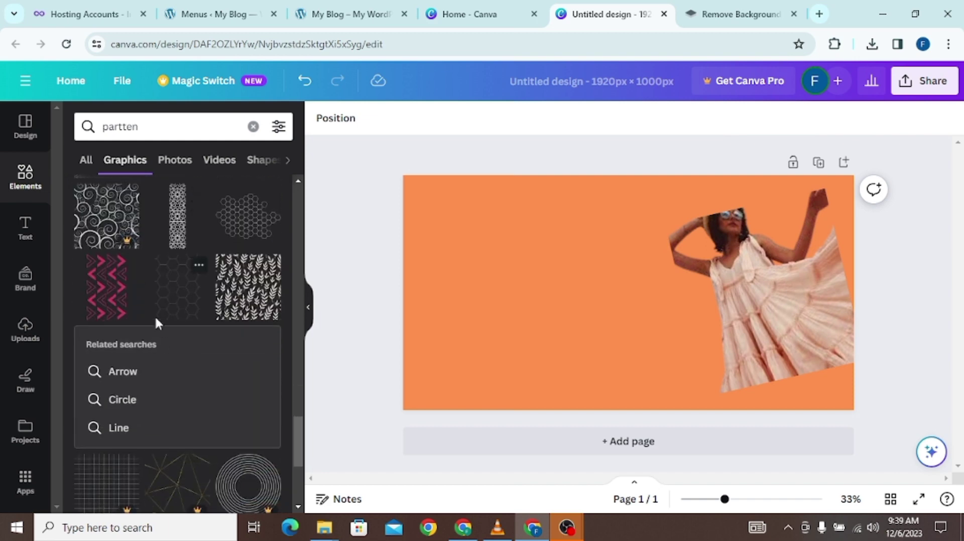
{"action": "left_click_drag", "start_coordinate": [272, 237], "coordinate": [421, 354]}
{"action": "left_click", "coordinate": [578, 340]}
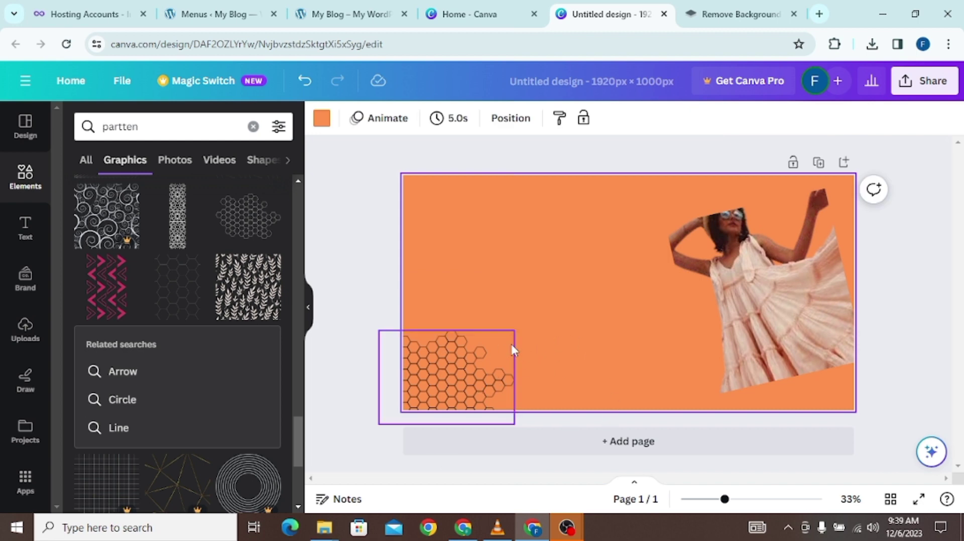
Try the reddish-brown photo colour as the page background and restore the orange
{"action": "left_click", "coordinate": [323, 120]}
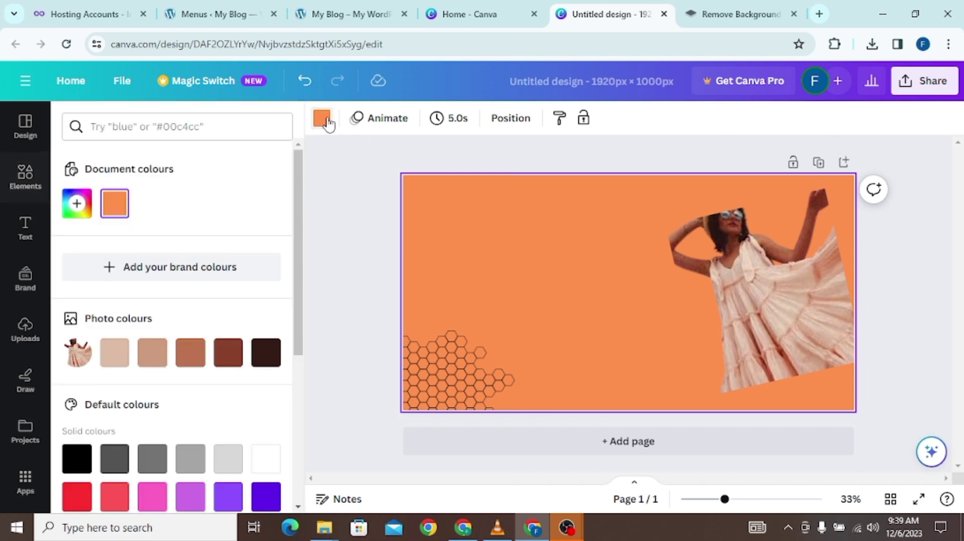
{"action": "left_click", "coordinate": [229, 352]}
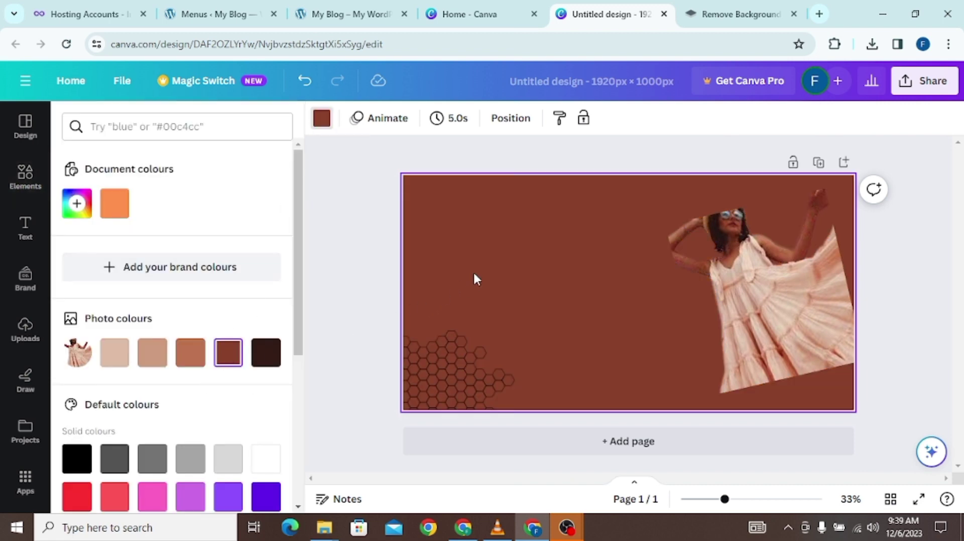
{"action": "left_click", "coordinate": [115, 206]}
Shrink the honeycomb graphic in the page's bottom-left corner very slightly
{"action": "left_click", "coordinate": [443, 373]}
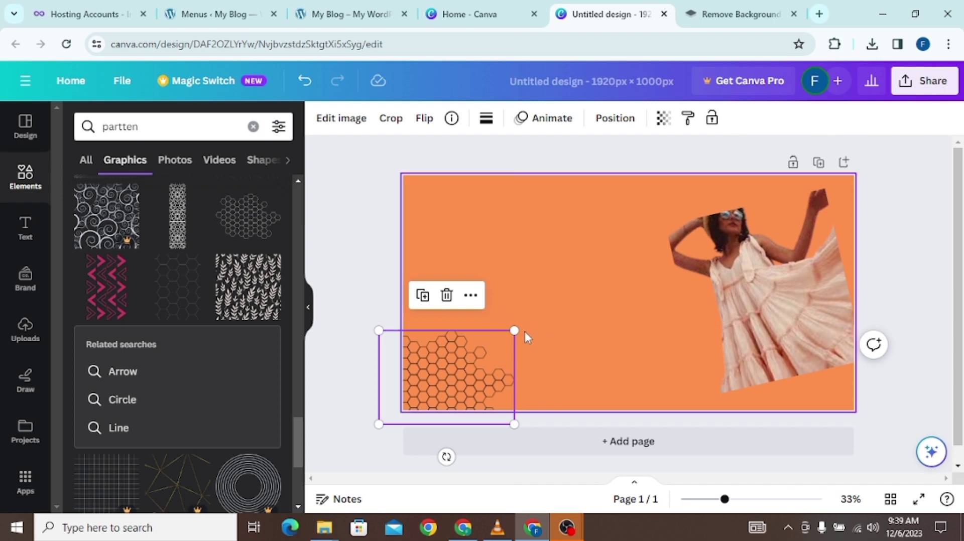
{"action": "mouse_move", "coordinate": [515, 331]}
{"action": "left_mouse_down"}
{"action": "mouse_move", "coordinate": [606, 268]}
{"action": "mouse_move", "coordinate": [493, 347]}
{"action": "mouse_move", "coordinate": [517, 338]}
{"action": "left_mouse_up"}
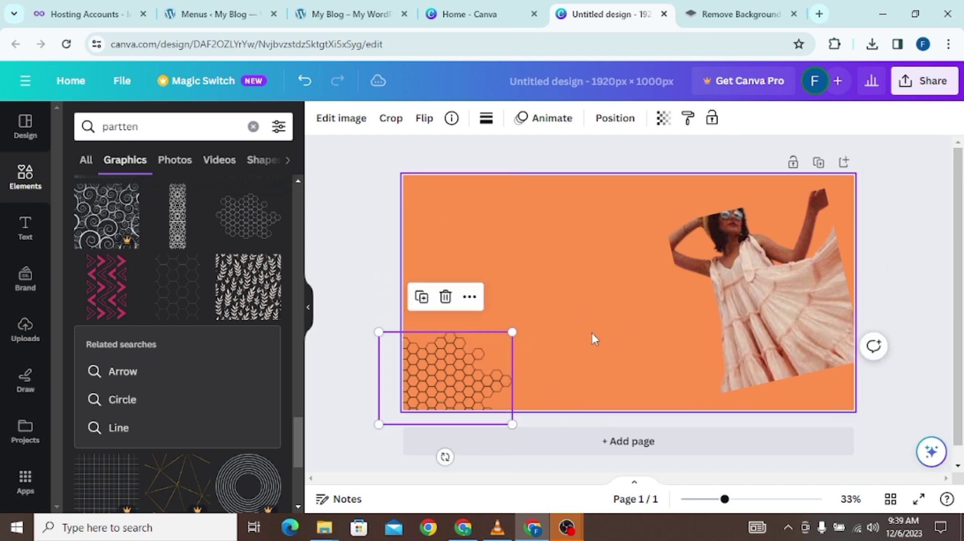
{"action": "left_click", "coordinate": [591, 333]}
Try the dark scattered-shapes graphic from further down the pattern results at the page's upper-left edge
{"action": "scroll", "coordinate": [161, 403], "scroll_direction": "down", "scroll_amount": 5}
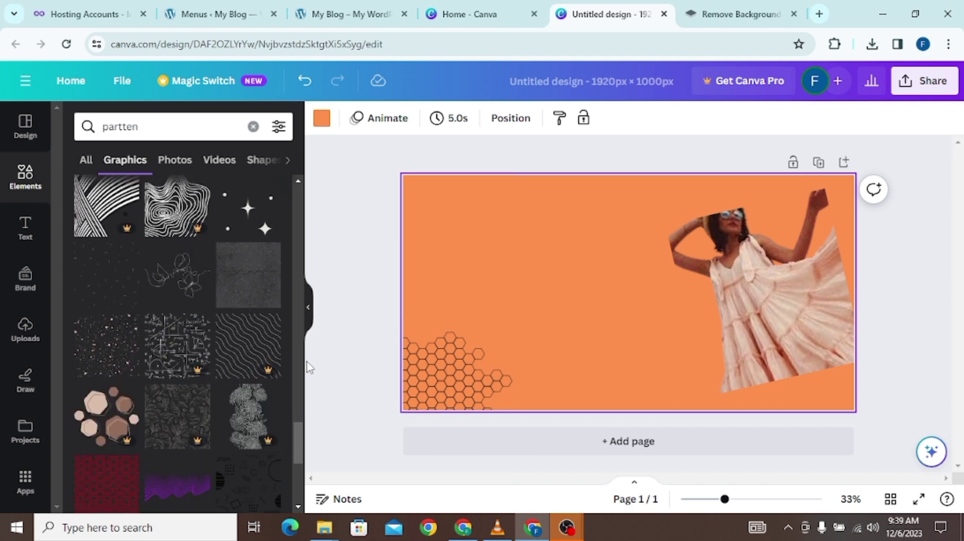
{"action": "scroll", "coordinate": [201, 412], "scroll_direction": "down", "scroll_amount": 1}
{"action": "scroll", "coordinate": [203, 416], "scroll_direction": "down", "scroll_amount": 1}
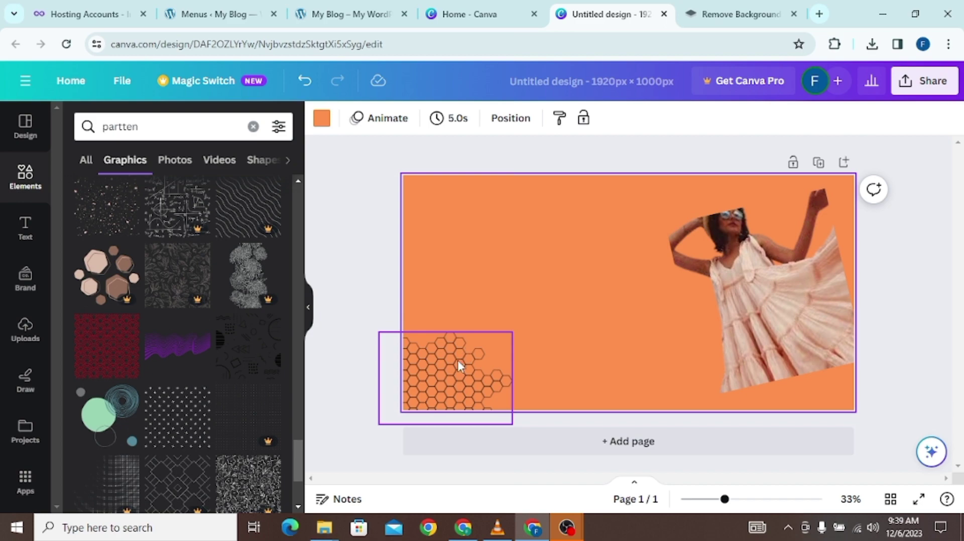
{"action": "left_click_drag", "start_coordinate": [262, 354], "coordinate": [417, 227]}
{"action": "left_click_drag", "start_coordinate": [406, 224], "coordinate": [397, 229]}
Place the green-and-teal circles graphic, about 398 × 400 px, at the page's top edge over the model and recolour its green circle reddish-brown
{"action": "scroll", "coordinate": [291, 351], "scroll_direction": "down", "scroll_amount": 5}
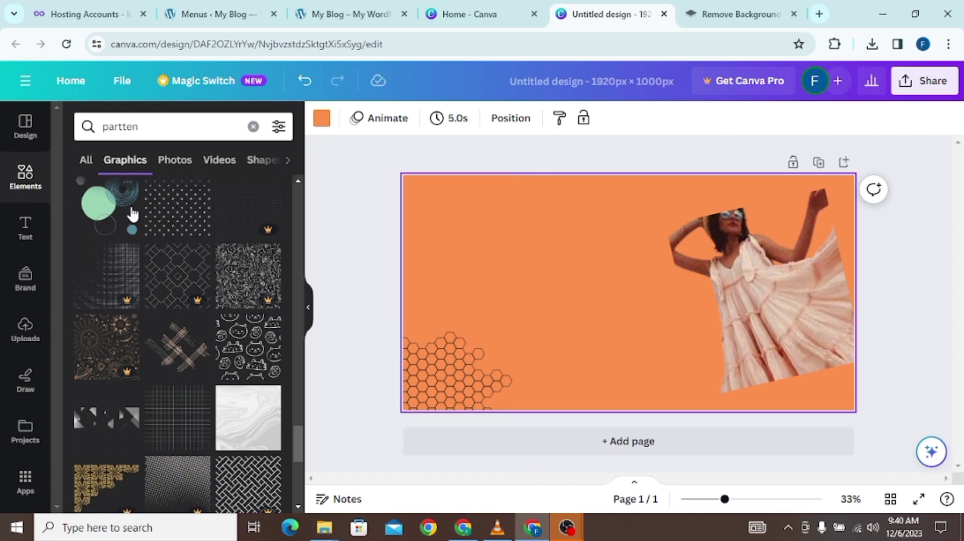
{"action": "left_click_drag", "start_coordinate": [117, 215], "coordinate": [720, 205]}
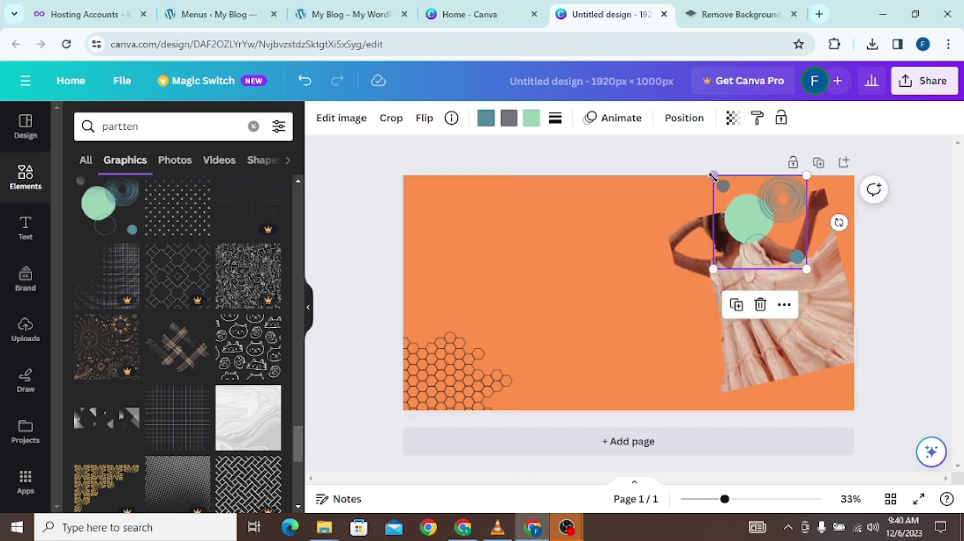
{"action": "left_click", "coordinate": [532, 120]}
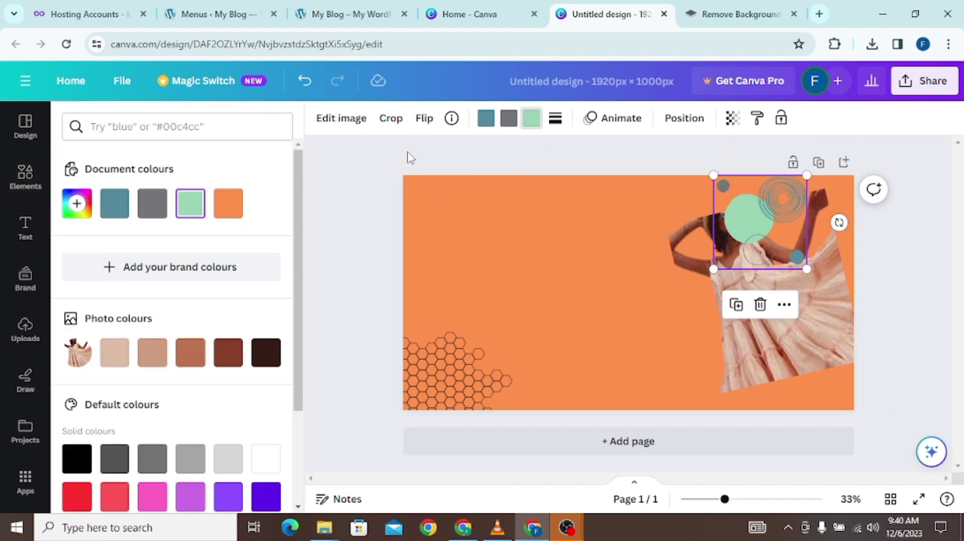
{"action": "left_click", "coordinate": [228, 353]}
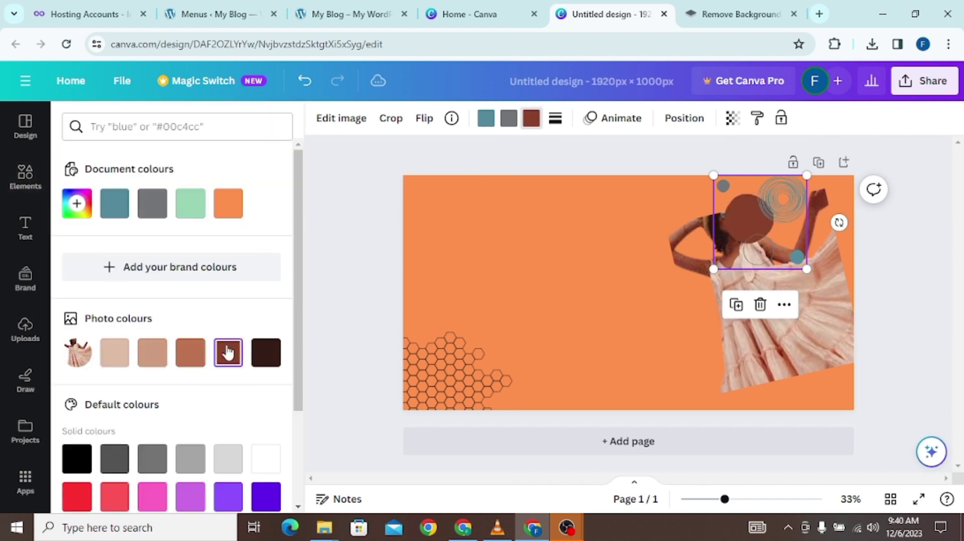
Try lighter brown and beige photo colours on the circles graphic's grey part and restore the grey #747577
{"action": "left_click", "coordinate": [509, 120]}
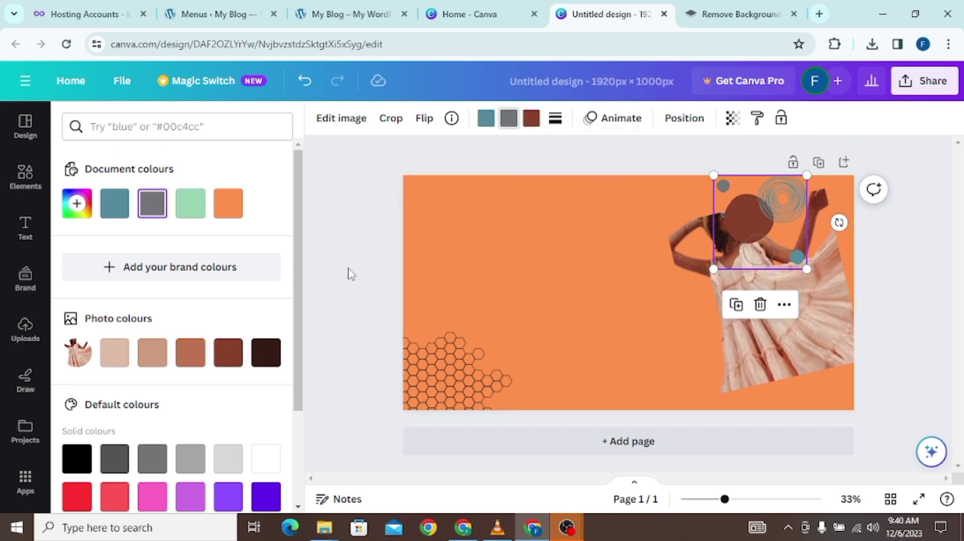
{"action": "left_click", "coordinate": [200, 352]}
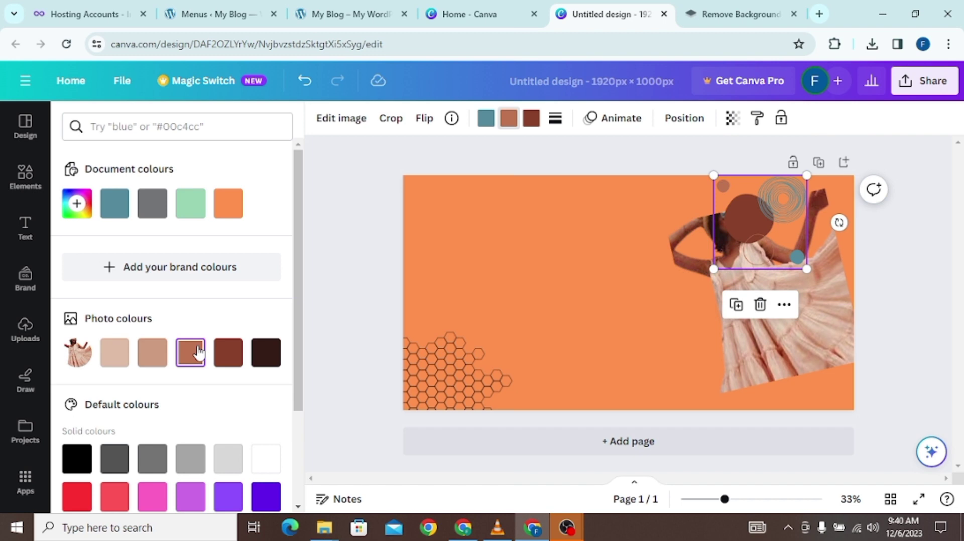
{"action": "left_click", "coordinate": [157, 356]}
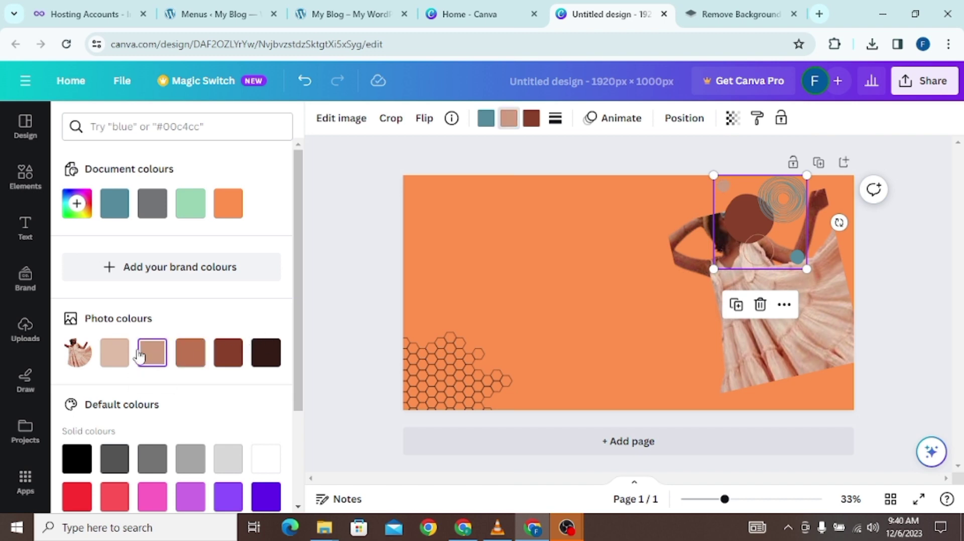
{"action": "left_click", "coordinate": [115, 354]}
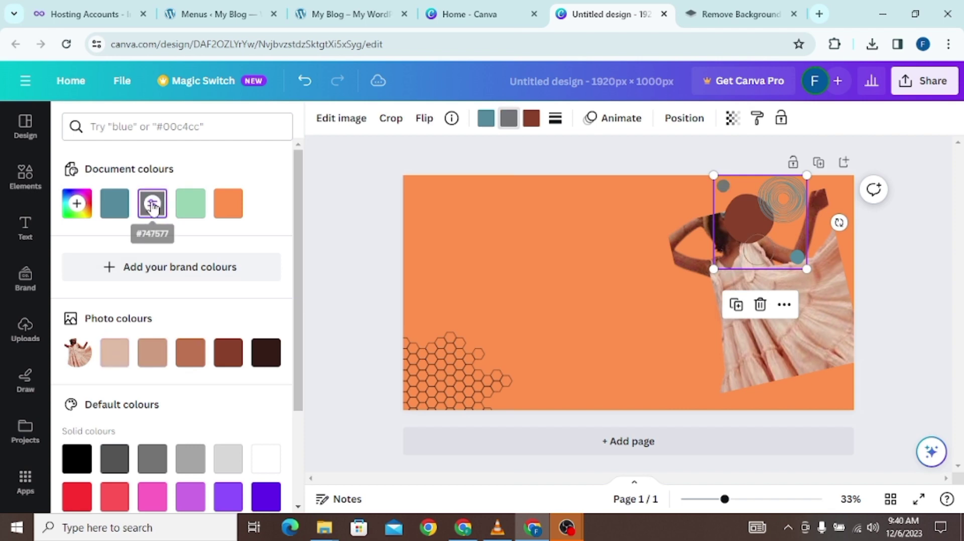
{"action": "left_click", "coordinate": [152, 208]}
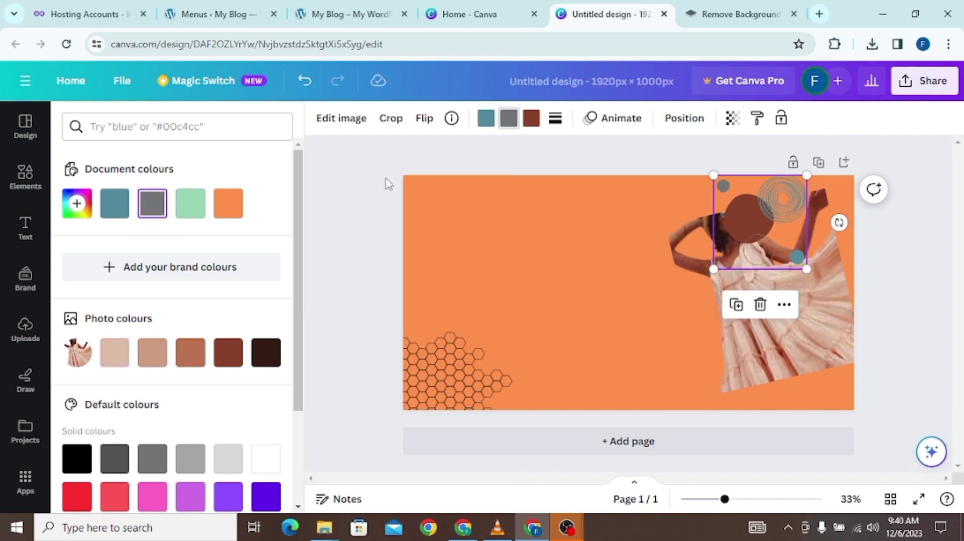
Recolour the teal and grey parts of the circles graphic with the reddish-brown photo colour
{"action": "left_click", "coordinate": [485, 119]}
{"action": "left_click", "coordinate": [229, 357]}
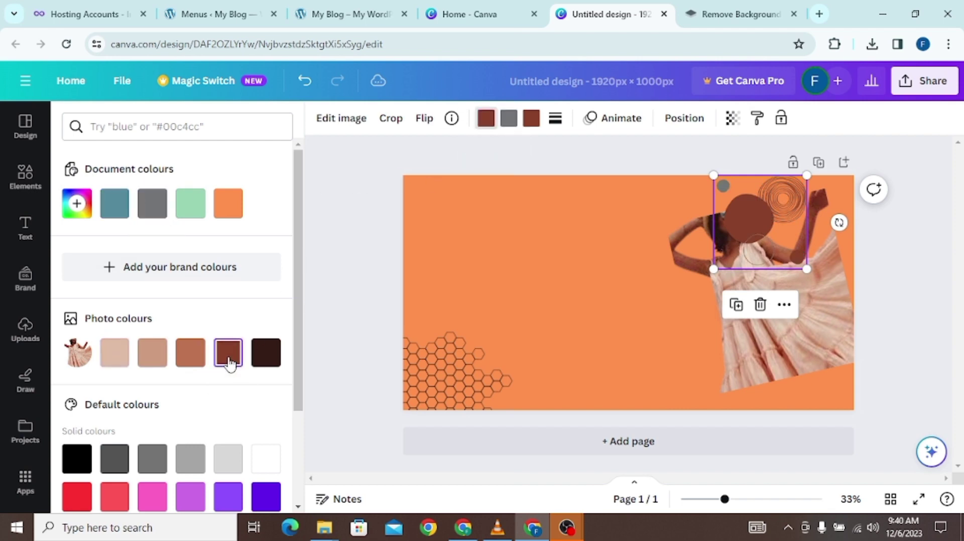
{"action": "left_click", "coordinate": [581, 286]}
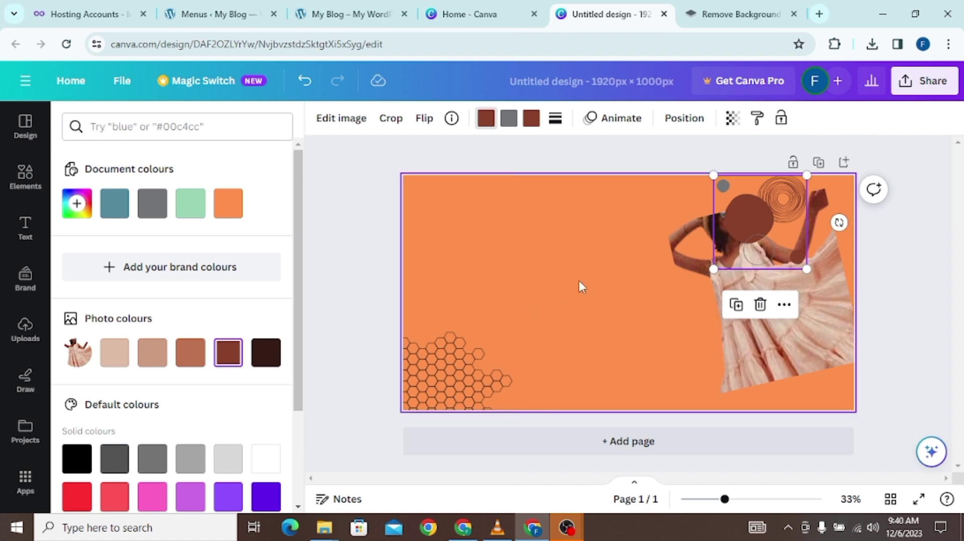
{"action": "left_click", "coordinate": [740, 215]}
{"action": "left_click", "coordinate": [512, 119]}
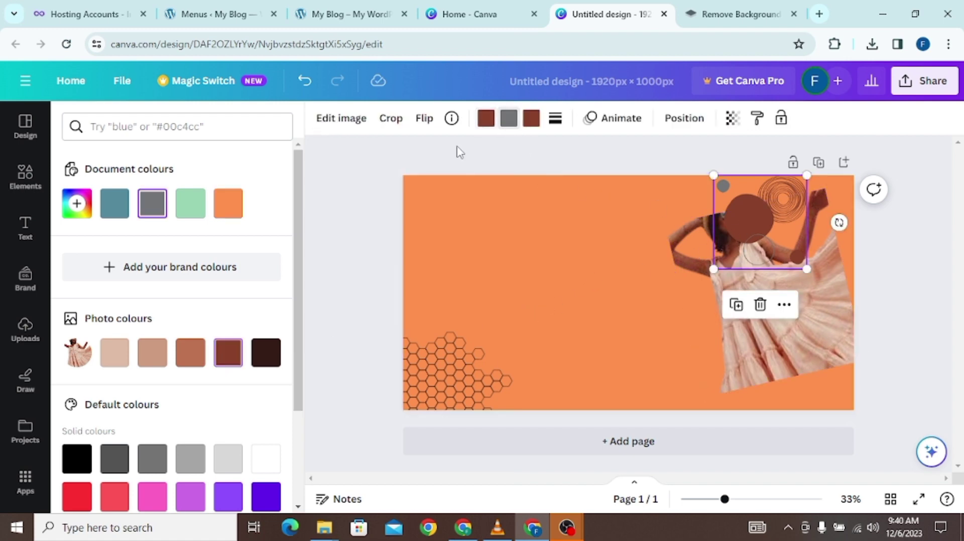
{"action": "left_click", "coordinate": [229, 356]}
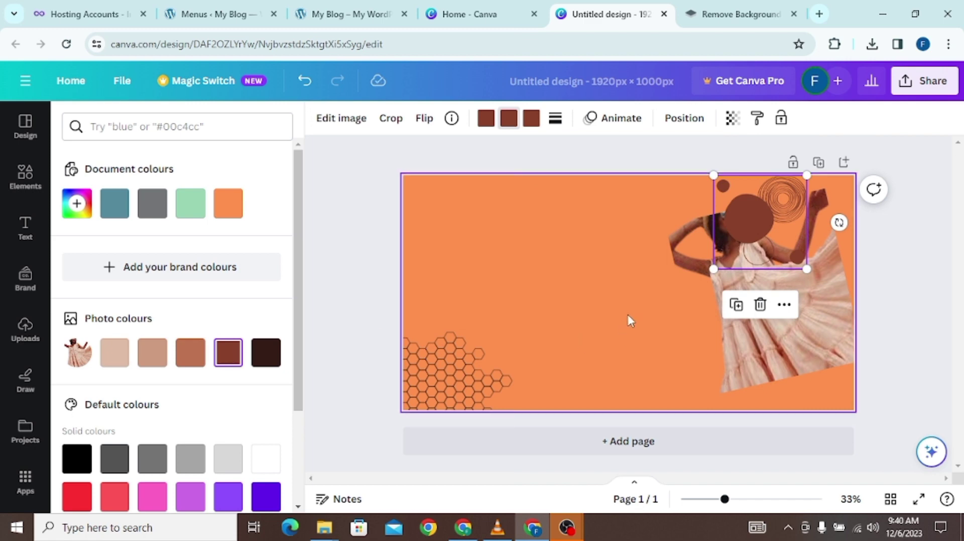
{"action": "left_click", "coordinate": [609, 233]}
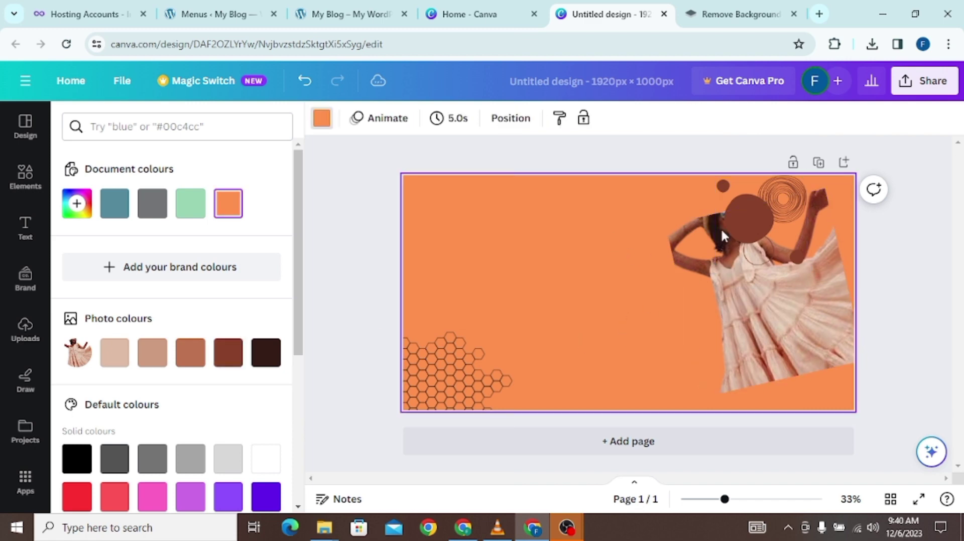
Shift the circles graphic right along the page's top edge and move the dress photo down to about X 1111, Y 329 px
{"action": "left_click", "coordinate": [785, 208]}
{"action": "left_click_drag", "start_coordinate": [790, 208], "coordinate": [805, 209]}
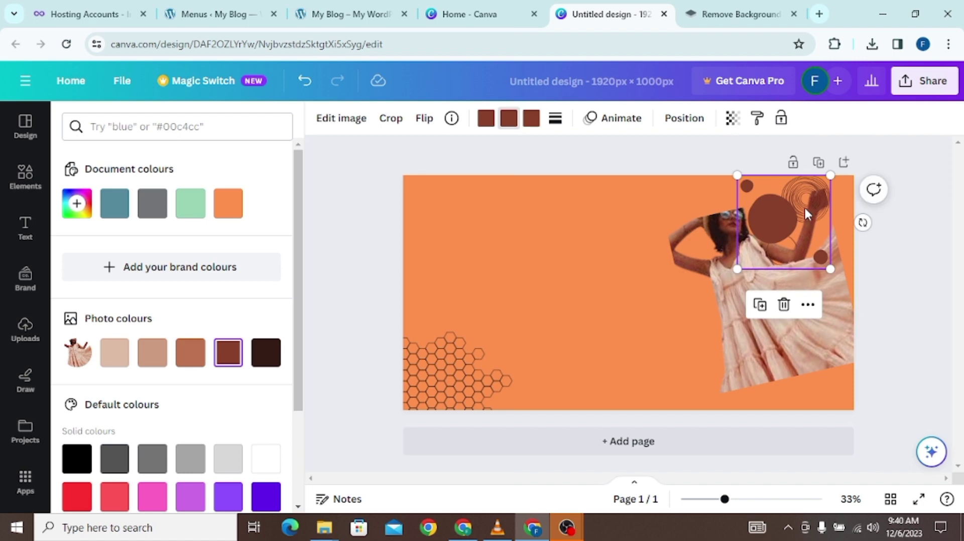
{"action": "left_click", "coordinate": [767, 345]}
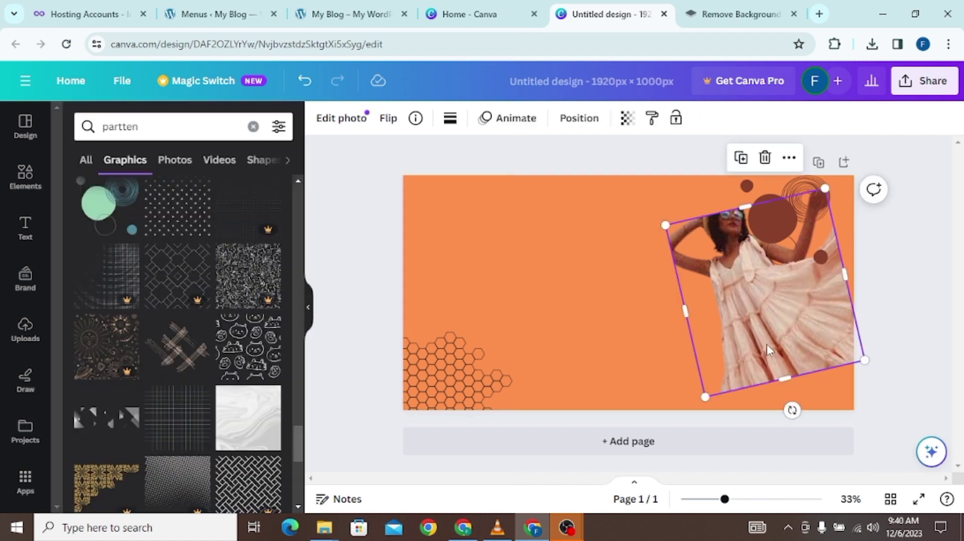
{"action": "left_click_drag", "start_coordinate": [767, 344], "coordinate": [765, 369]}
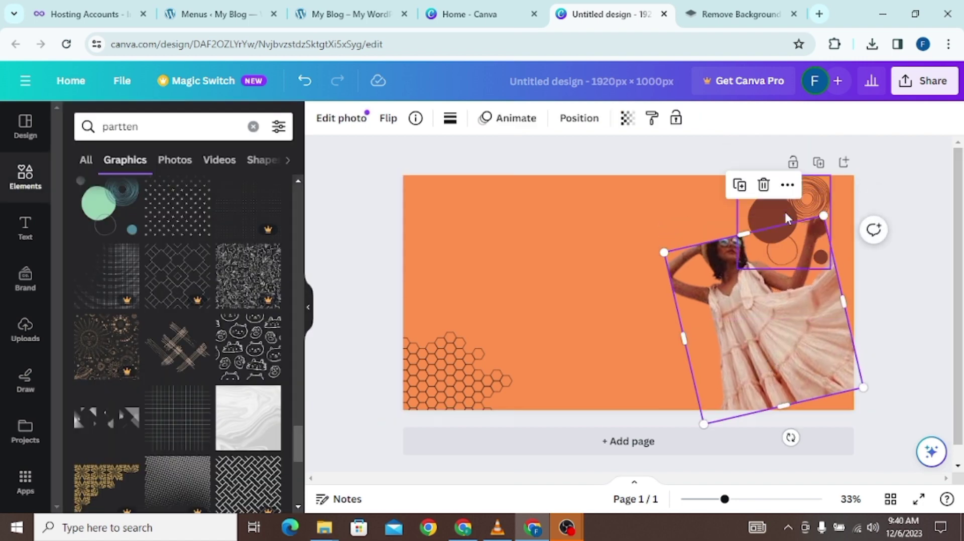
Nudge the circles graphic slightly left to about X 1402 px and send it backward behind the dress photo
{"action": "left_click", "coordinate": [781, 198]}
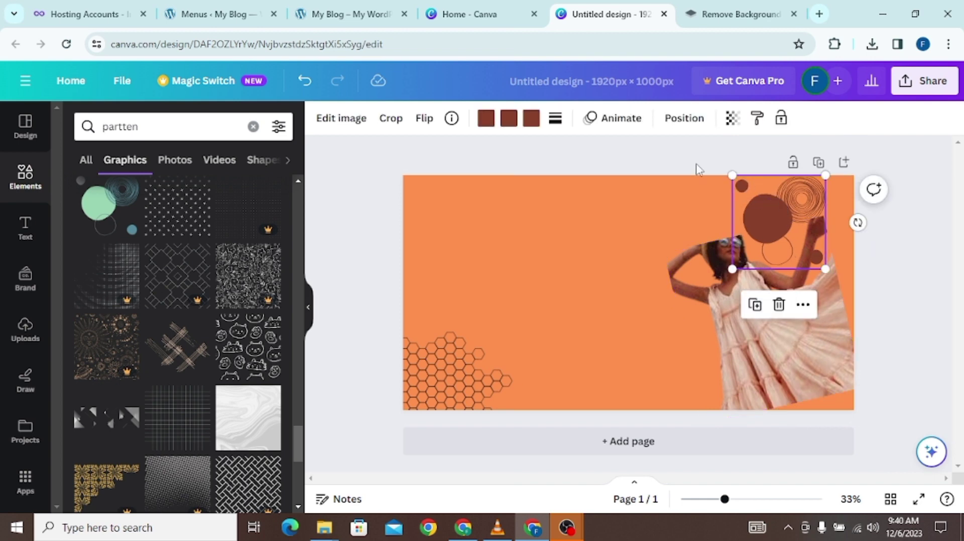
{"action": "left_click", "coordinate": [675, 126]}
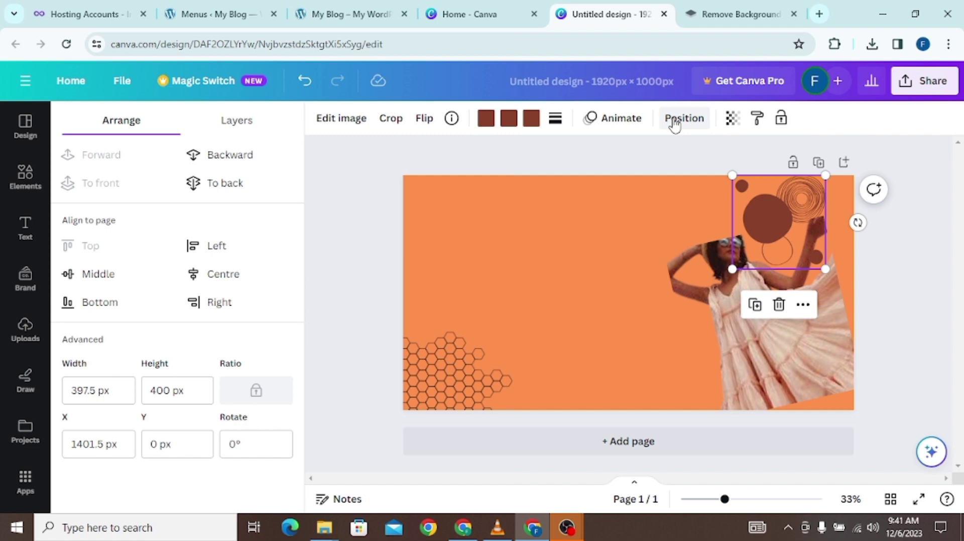
{"action": "left_click", "coordinate": [217, 158]}
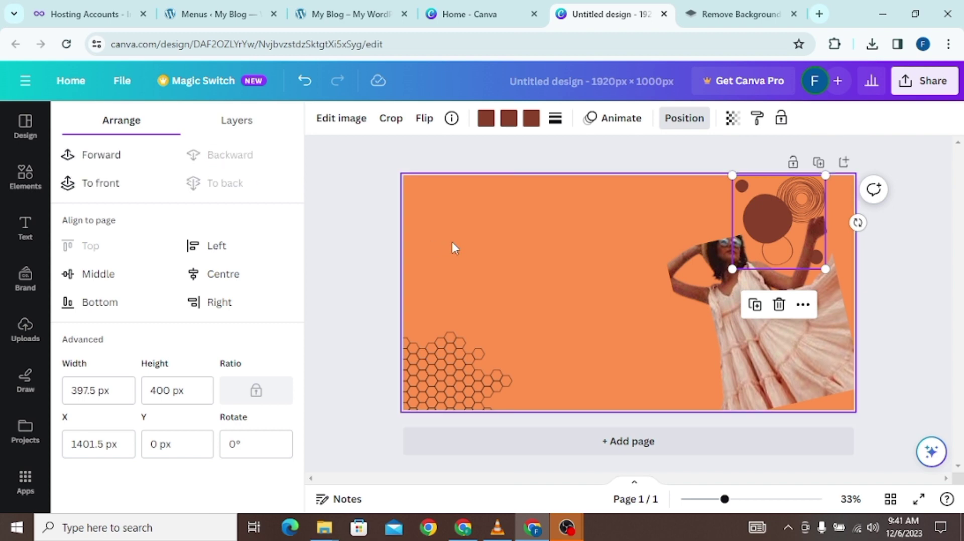
{"action": "left_click", "coordinate": [465, 239]}
{"action": "left_click", "coordinate": [757, 215]}
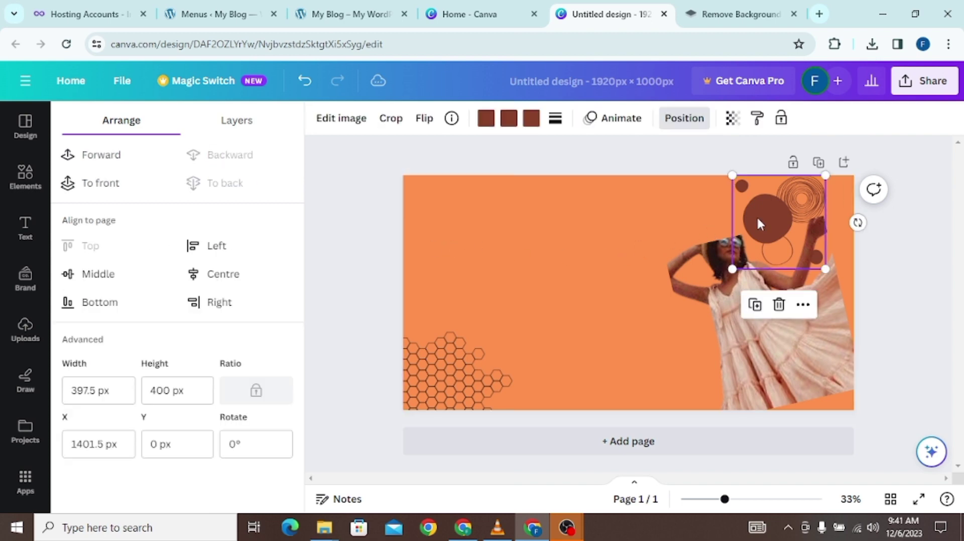
{"action": "left_click", "coordinate": [748, 299]}
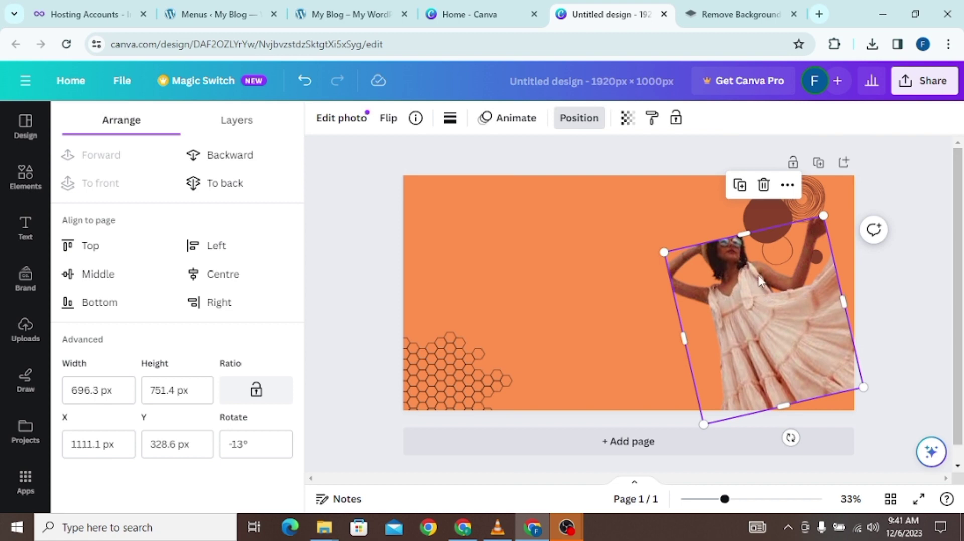
{"action": "left_click", "coordinate": [512, 330]}
Set the transparency of the reddish-brown circles graphic to 56
{"action": "left_click", "coordinate": [773, 206]}
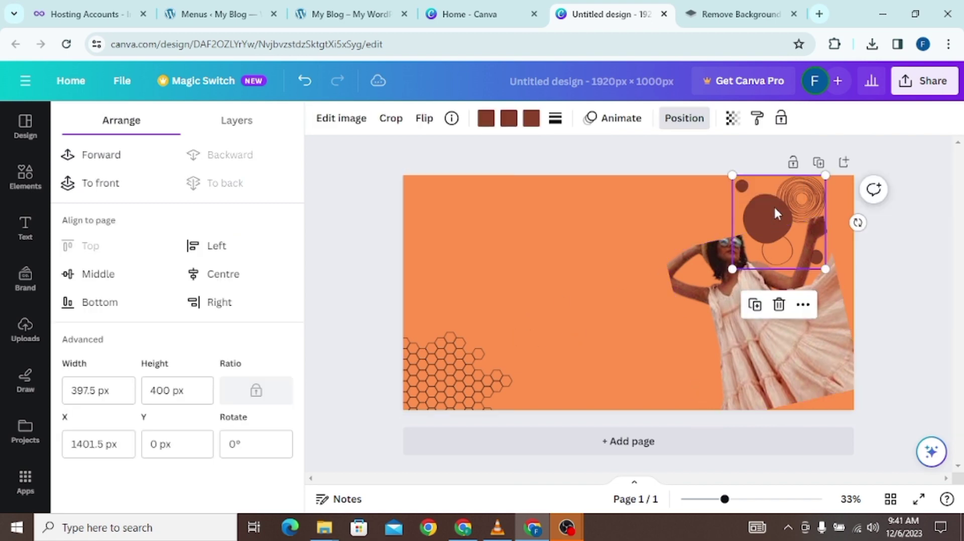
{"action": "left_click", "coordinate": [734, 123]}
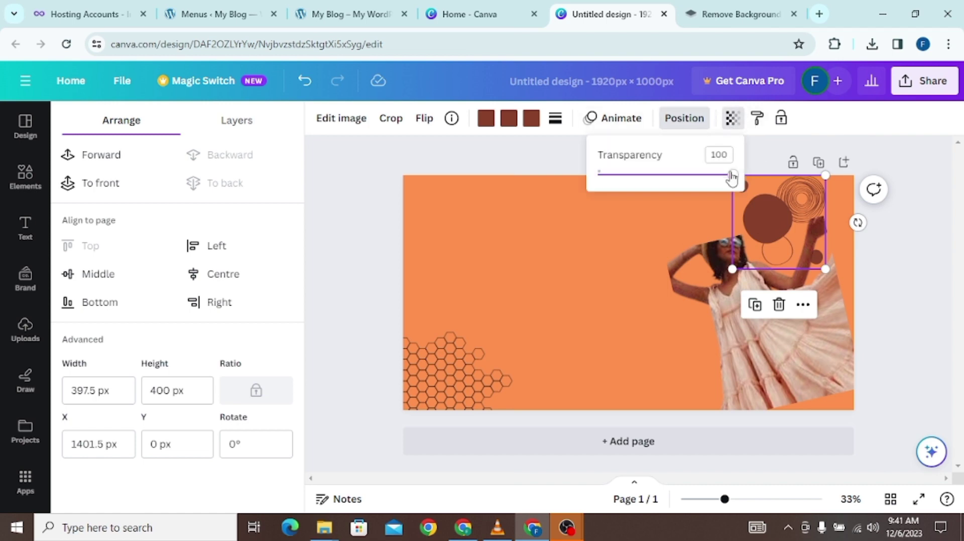
{"action": "left_click_drag", "start_coordinate": [726, 175], "coordinate": [674, 188]}
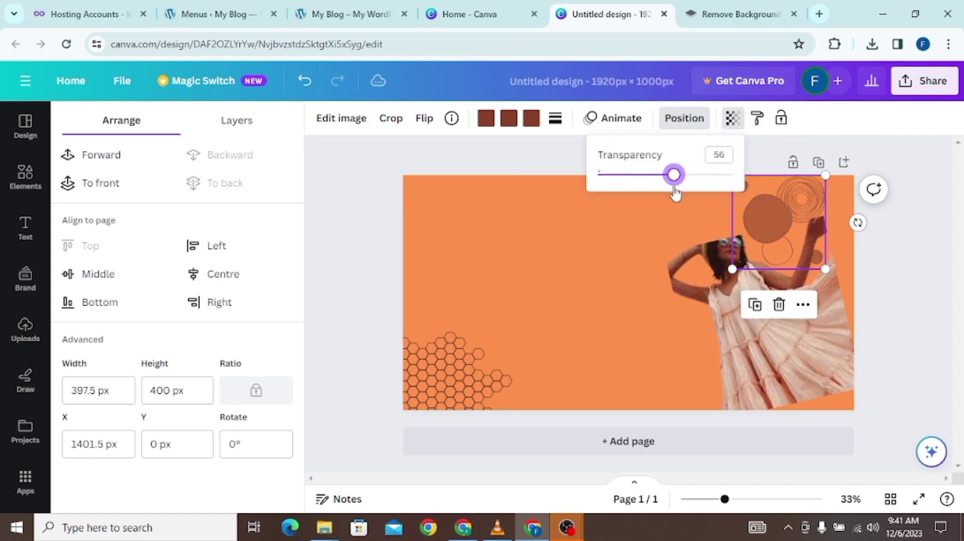
{"action": "left_click", "coordinate": [565, 285]}
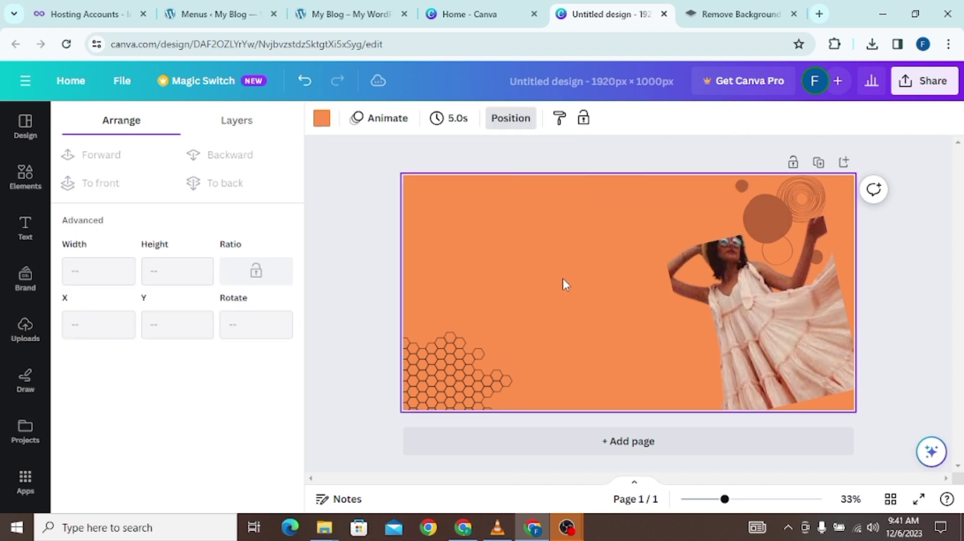
{"action": "left_click", "coordinate": [756, 264]}
{"action": "left_click", "coordinate": [511, 272]}
{"action": "left_click", "coordinate": [327, 247]}
{"action": "left_click", "coordinate": [537, 243]}
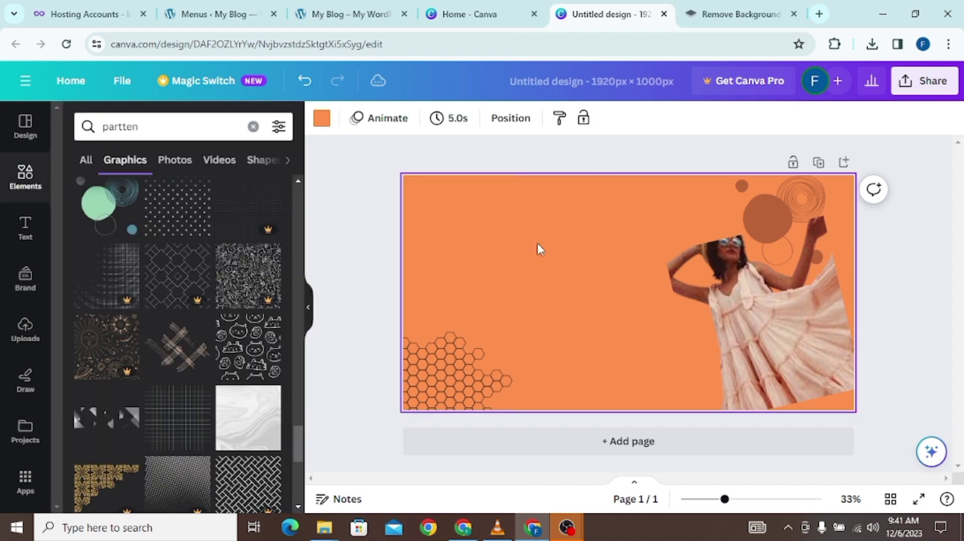
Download the finished 1920 × 1000 px banner as a PNG file
{"action": "left_click", "coordinate": [929, 89]}
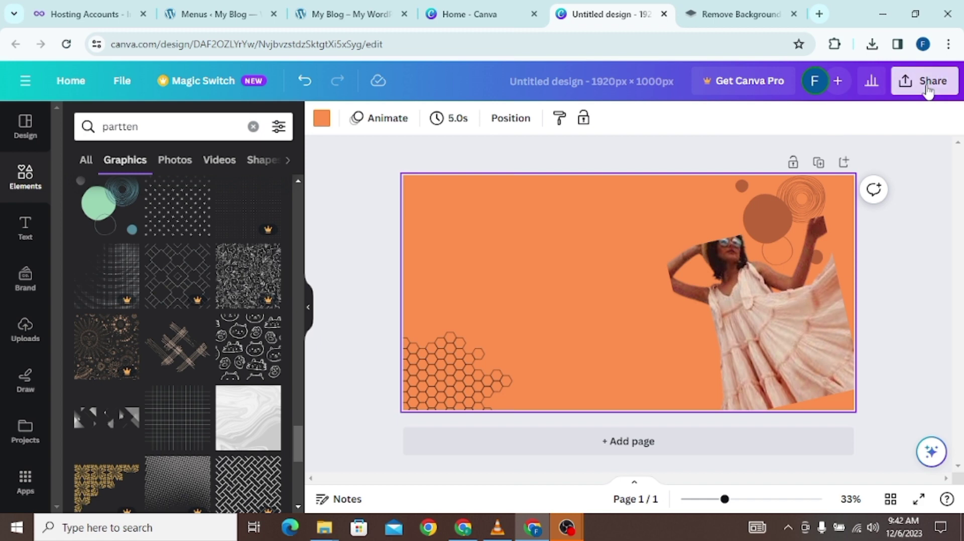
{"action": "scroll", "coordinate": [804, 302], "scroll_direction": "down", "scroll_amount": 2}
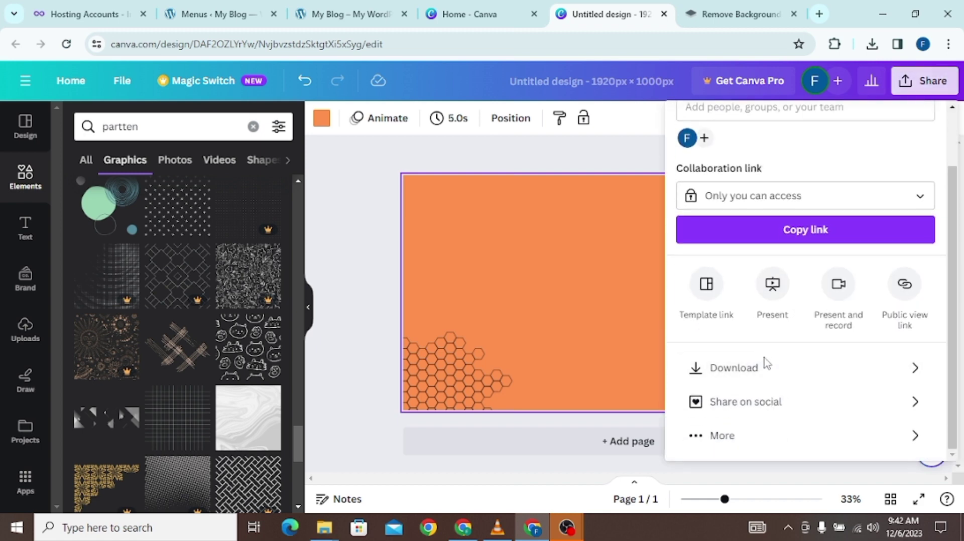
{"action": "left_click", "coordinate": [767, 369]}
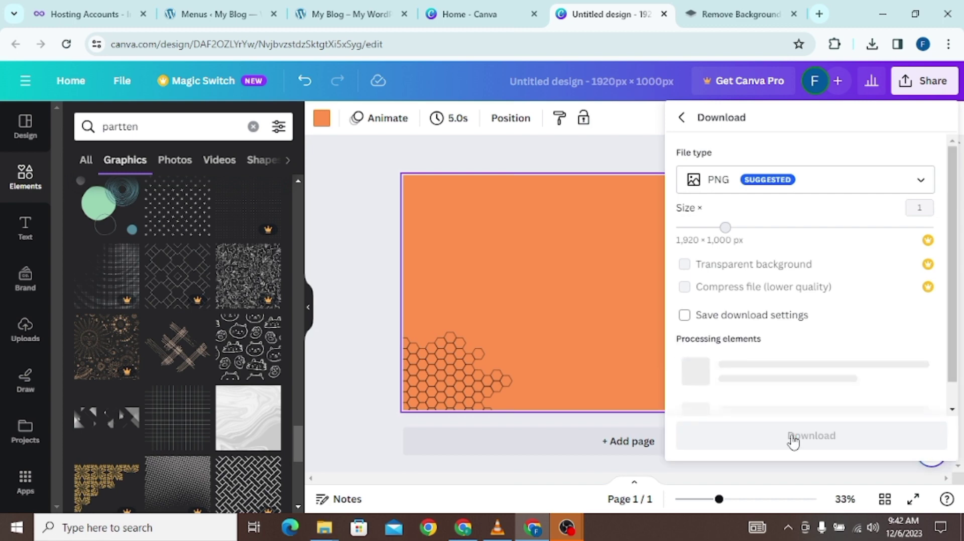
{"action": "left_click", "coordinate": [809, 353]}
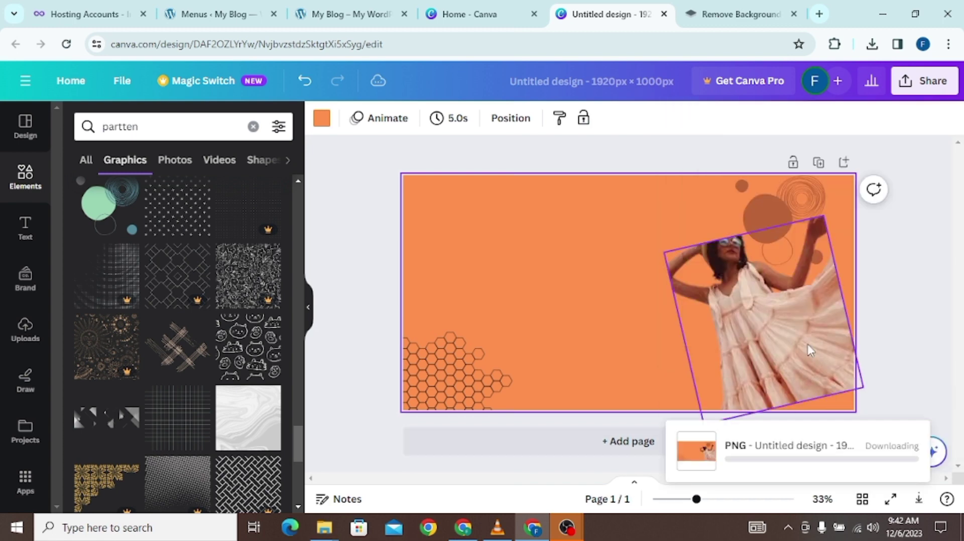
Return to the Canva home page, dismiss the browser notifications and set the custom design width to 800 px
{"action": "left_click", "coordinate": [430, 10]}
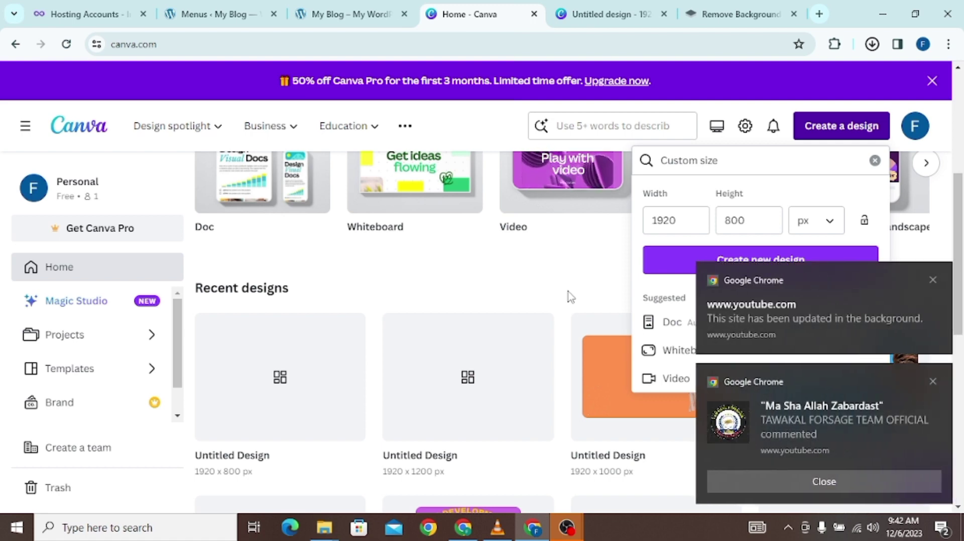
{"action": "left_click", "coordinate": [932, 380]}
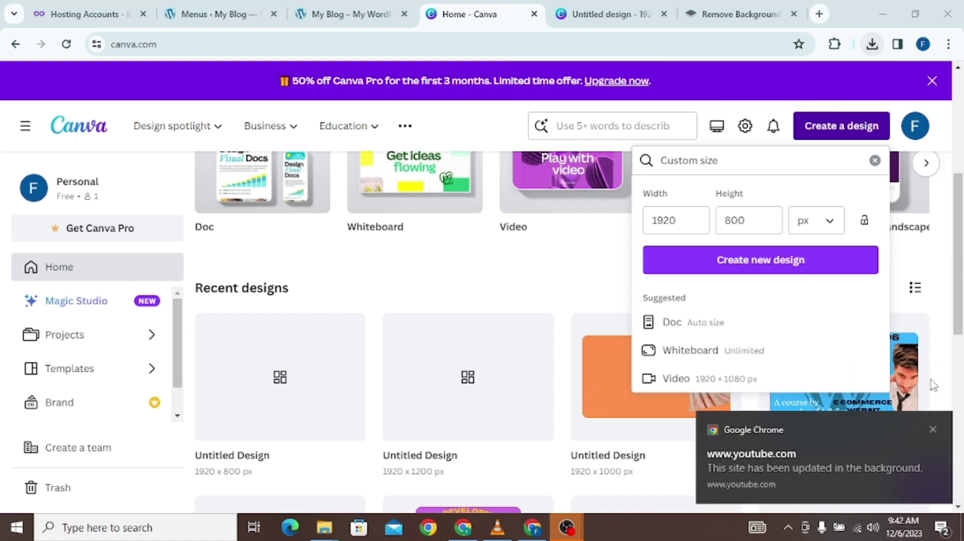
{"action": "left_click", "coordinate": [933, 430]}
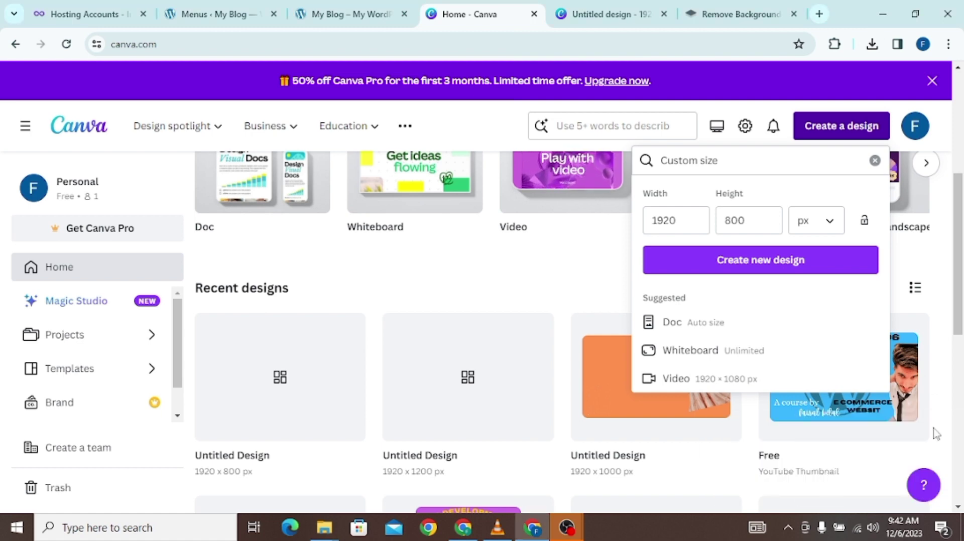
{"action": "left_click", "coordinate": [698, 225]}
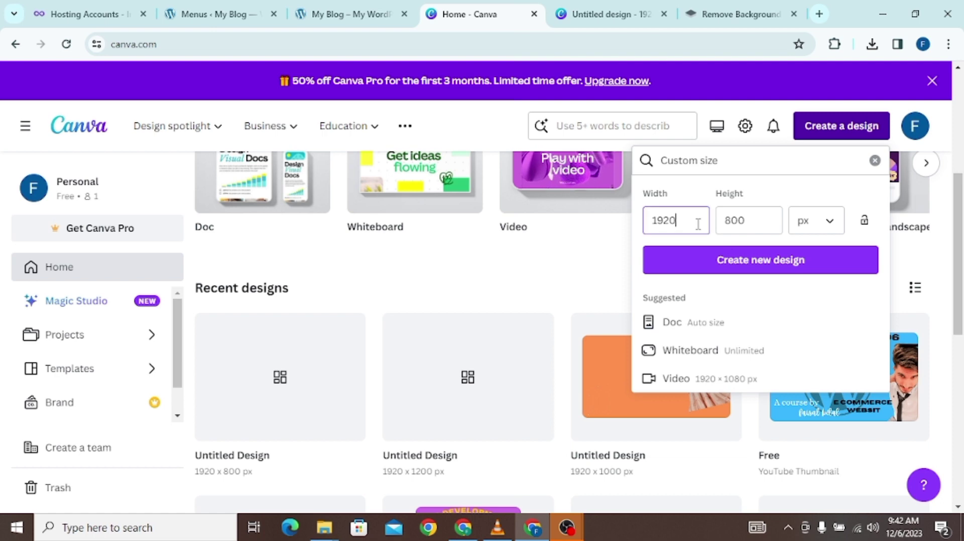
{"action": "key", "text": "BackSpace"}
{"action": "key", "text": "BackSpace"}
{"action": "key", "text": "BackSpace"}
{"action": "key", "text": "BackSpace"}
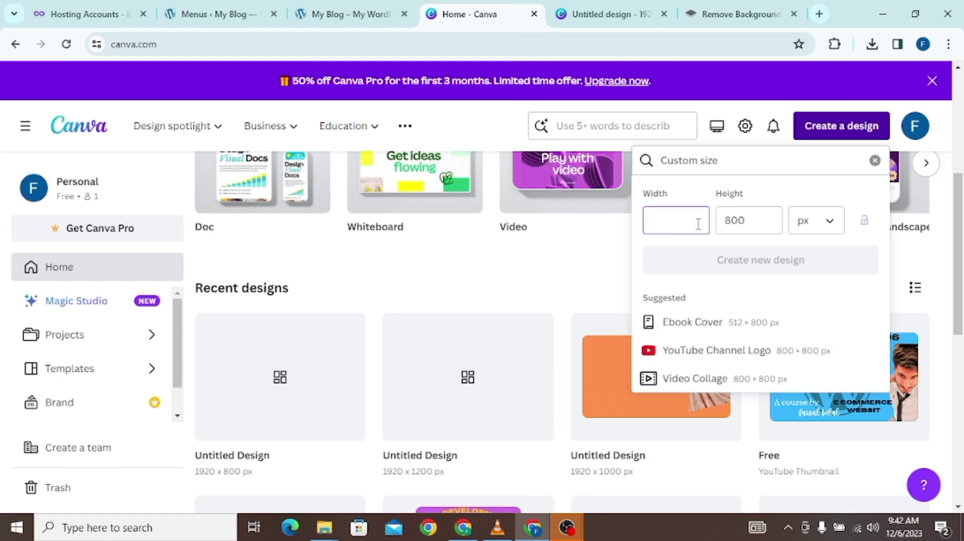
{"action": "type", "text": "8"}
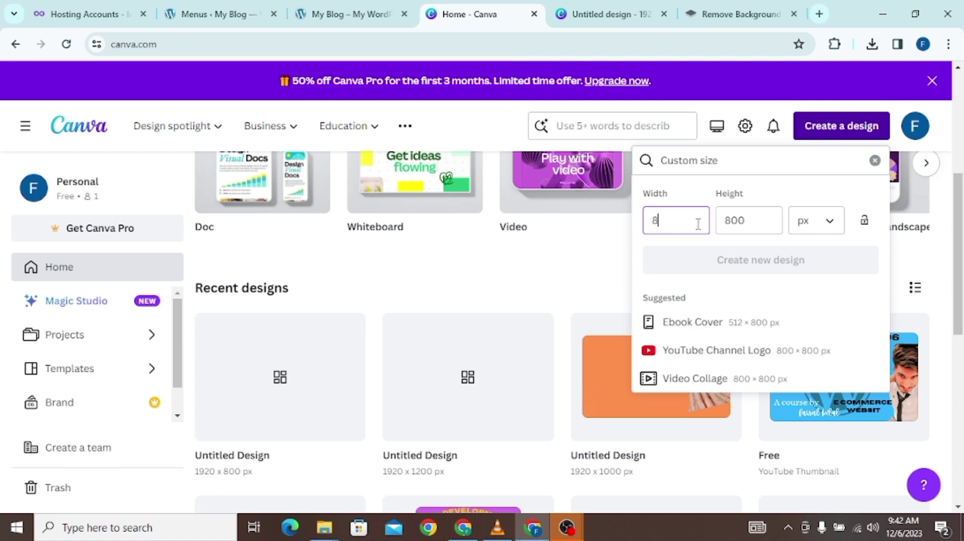
{"action": "type", "text": "00"}
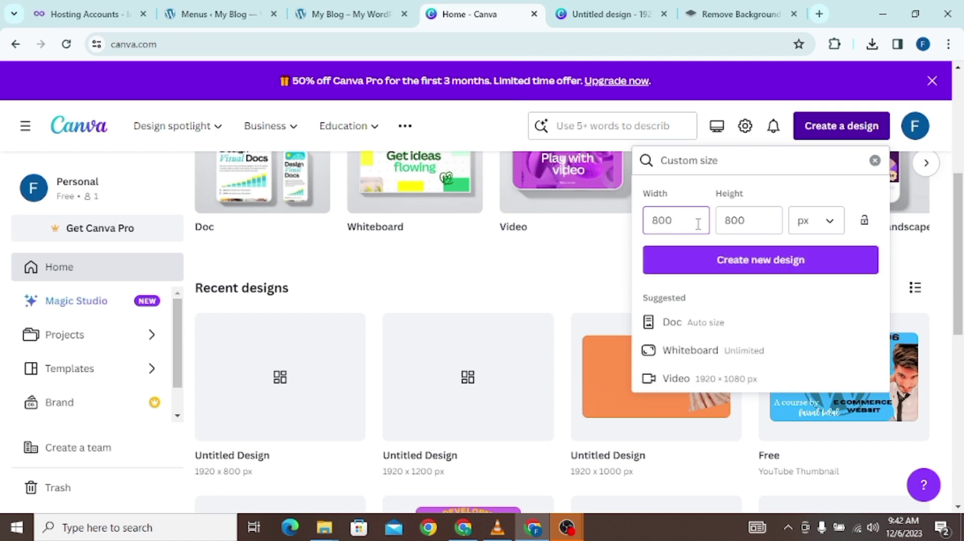
Set the custom design height to 1000 px and create the new design
{"action": "left_click", "coordinate": [743, 219]}
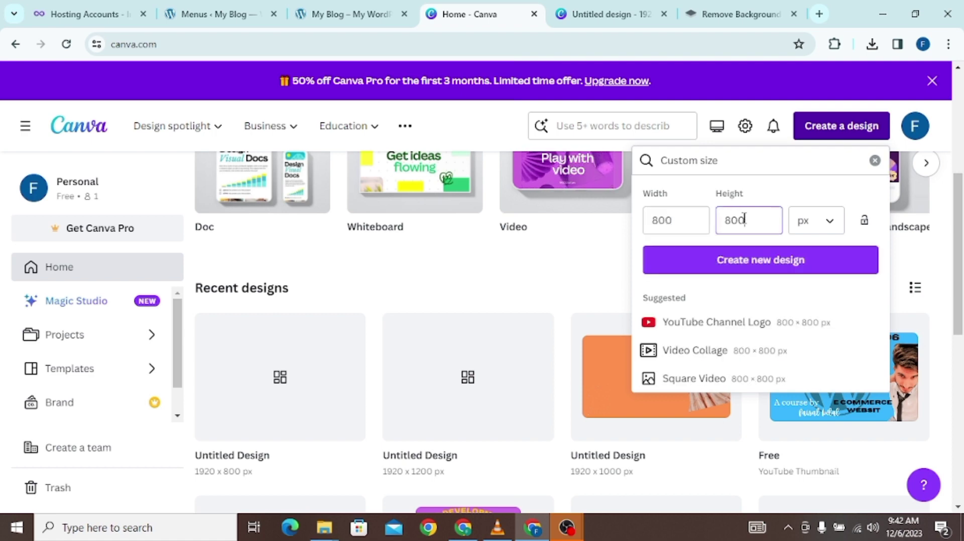
{"action": "key", "text": "BackSpace"}
{"action": "key", "text": "BackSpace"}
{"action": "key", "text": "BackSpace"}
{"action": "type", "text": "1000"}
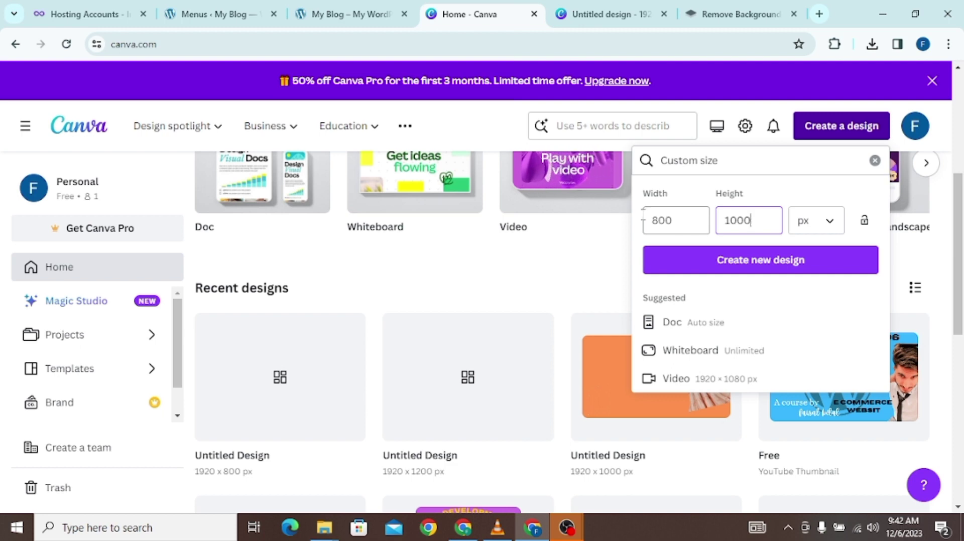
{"action": "left_click", "coordinate": [746, 260]}
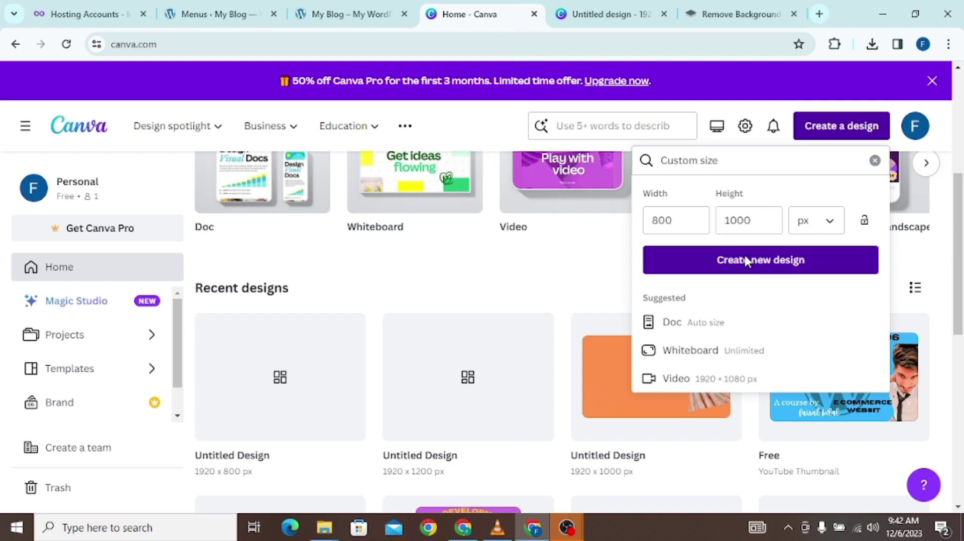
Dismiss the download notice in the banner design and add two blank pages to the new 800 × 1000 px design
{"action": "left_click", "coordinate": [642, 28]}
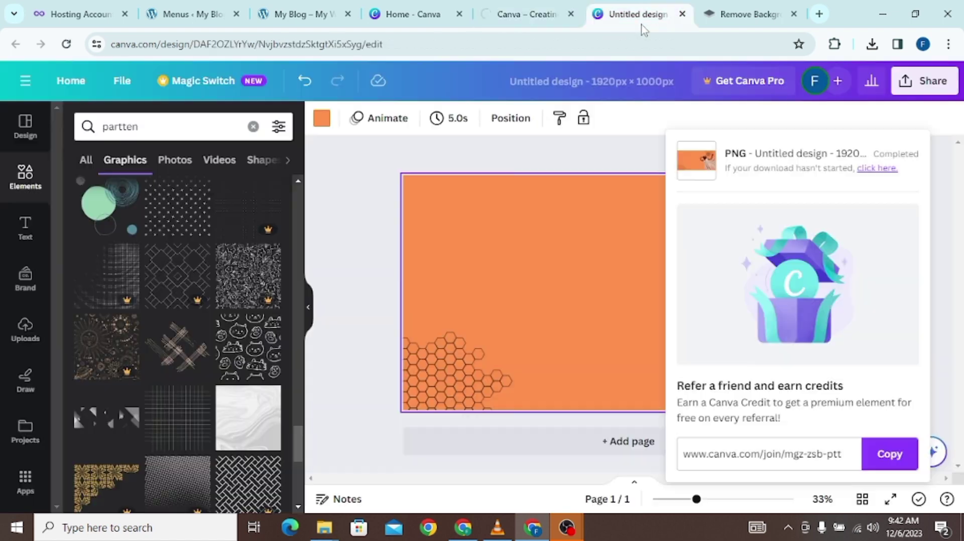
{"action": "left_click", "coordinate": [638, 147]}
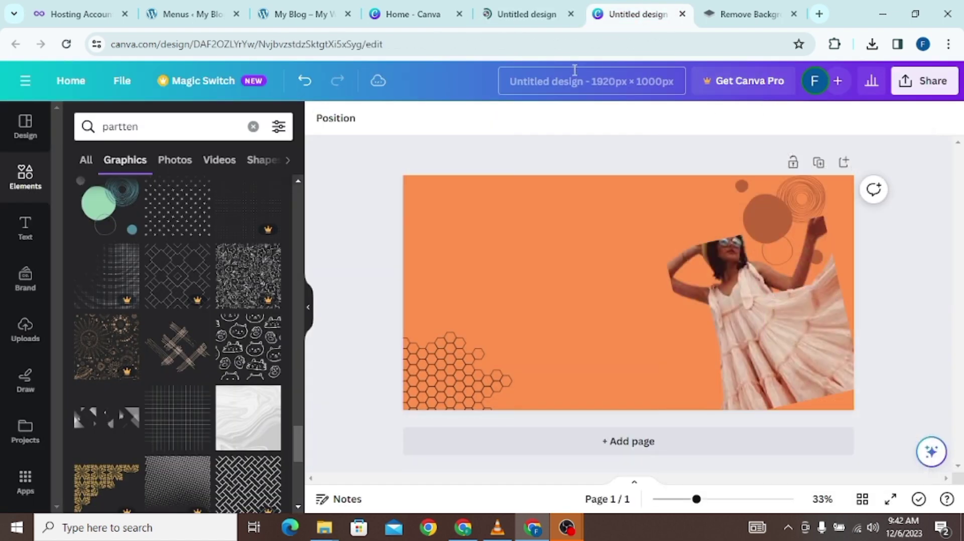
{"action": "left_click", "coordinate": [541, 15]}
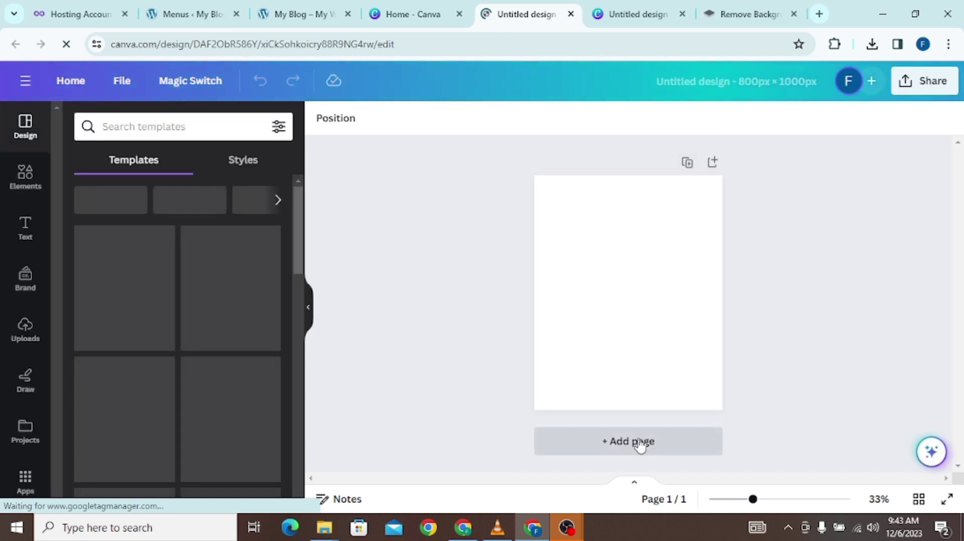
{"action": "left_click", "coordinate": [639, 445]}
{"action": "left_click", "coordinate": [641, 445]}
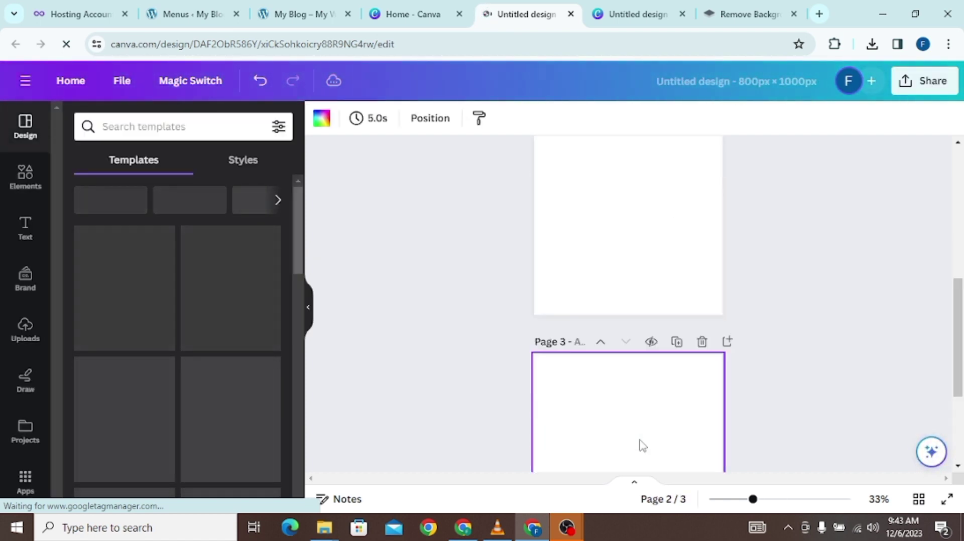
{"action": "scroll", "coordinate": [642, 445], "scroll_direction": "up", "scroll_amount": 10}
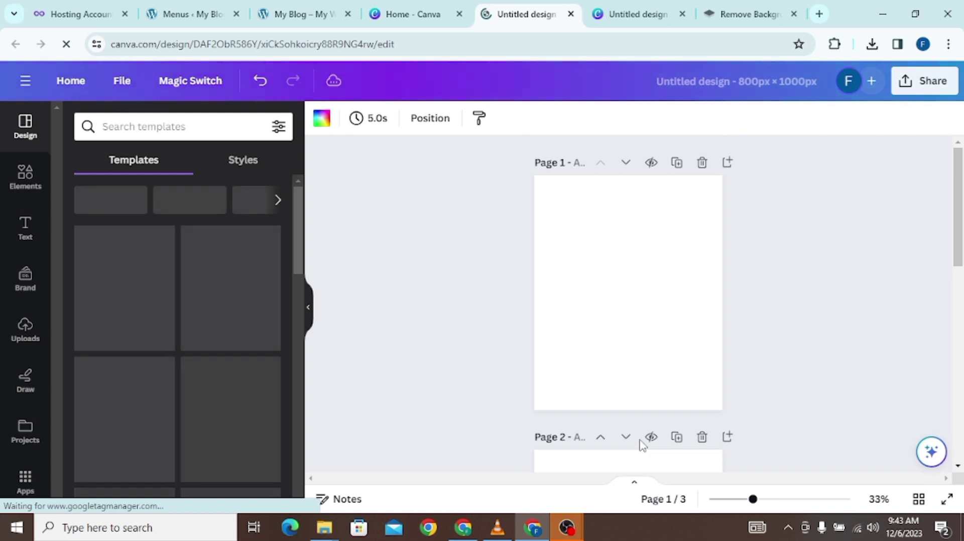
Set the background of page 1 to the solid Peach #ffbd59 colour
{"action": "left_click", "coordinate": [642, 297]}
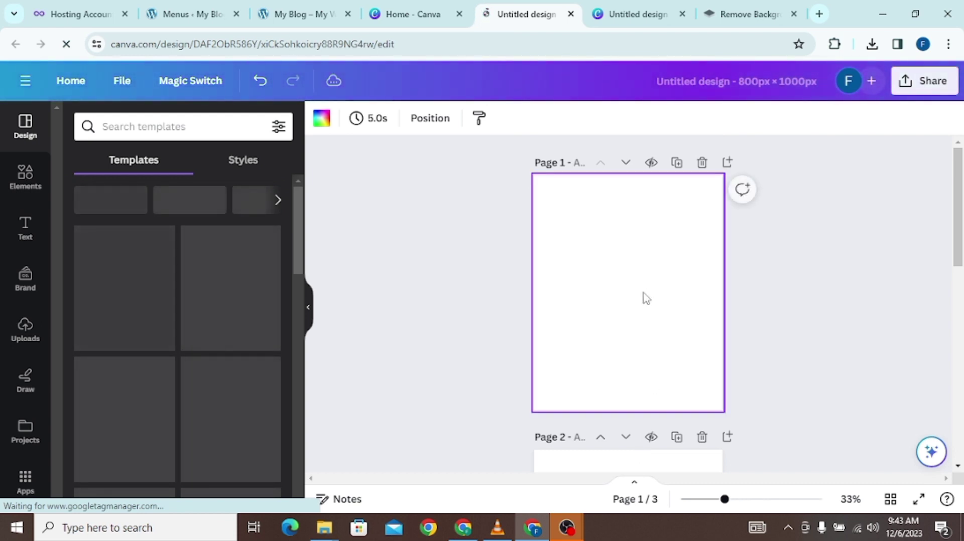
{"action": "left_click", "coordinate": [321, 119]}
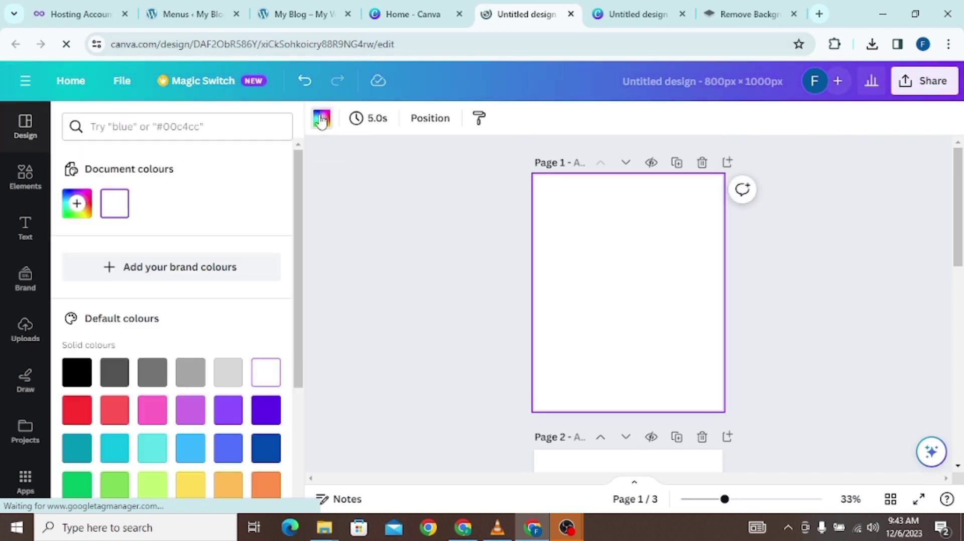
{"action": "left_click", "coordinate": [227, 369]}
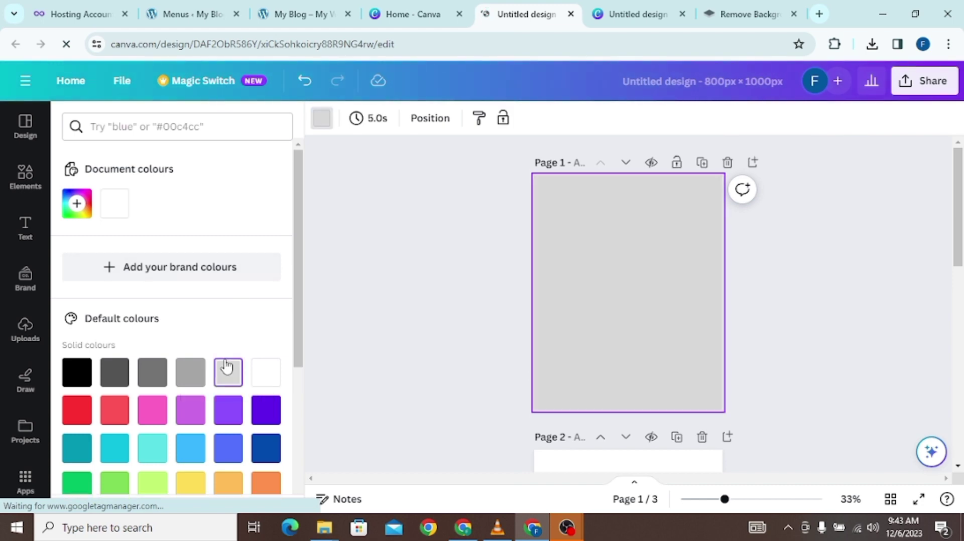
{"action": "left_click", "coordinate": [266, 411]}
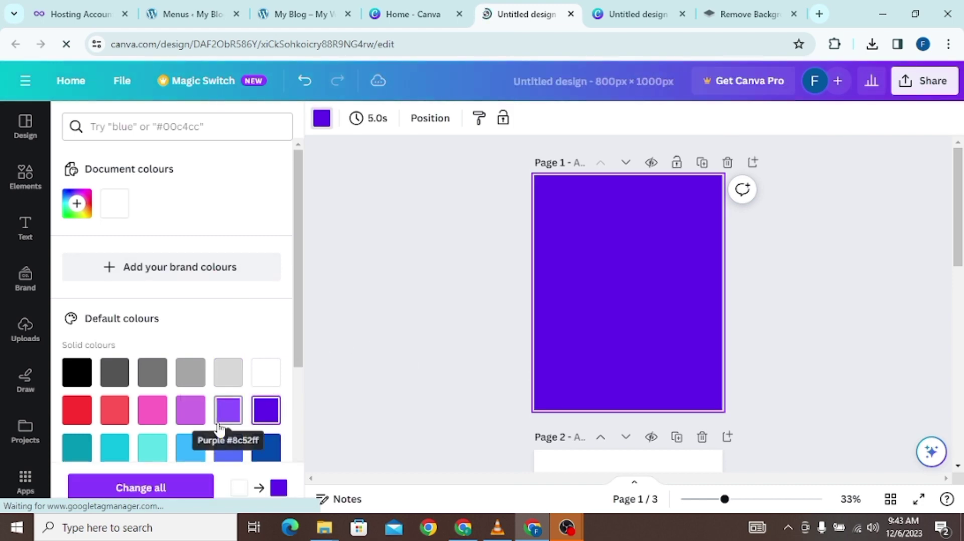
{"action": "scroll", "coordinate": [219, 427], "scroll_direction": "down", "scroll_amount": 3}
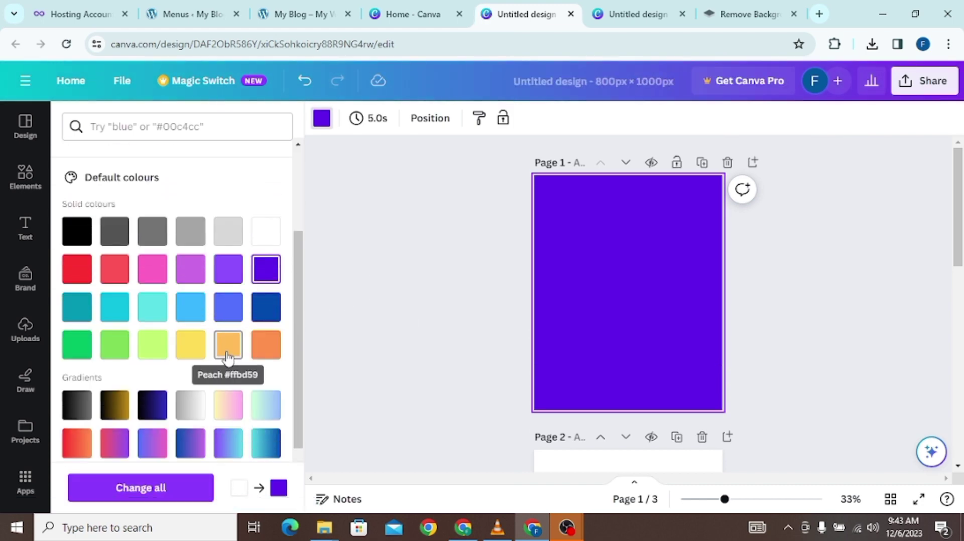
{"action": "left_click", "coordinate": [227, 347]}
Set the background of page 2 to solid yellow and the background of page 3 to solid Orange #ff914d
{"action": "scroll", "coordinate": [432, 411], "scroll_direction": "down", "scroll_amount": 3}
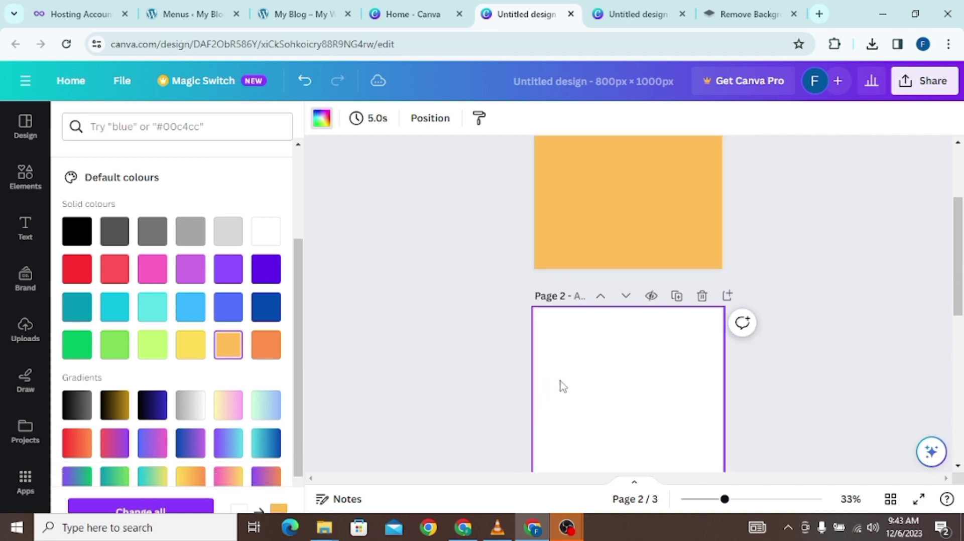
{"action": "left_click", "coordinate": [190, 345]}
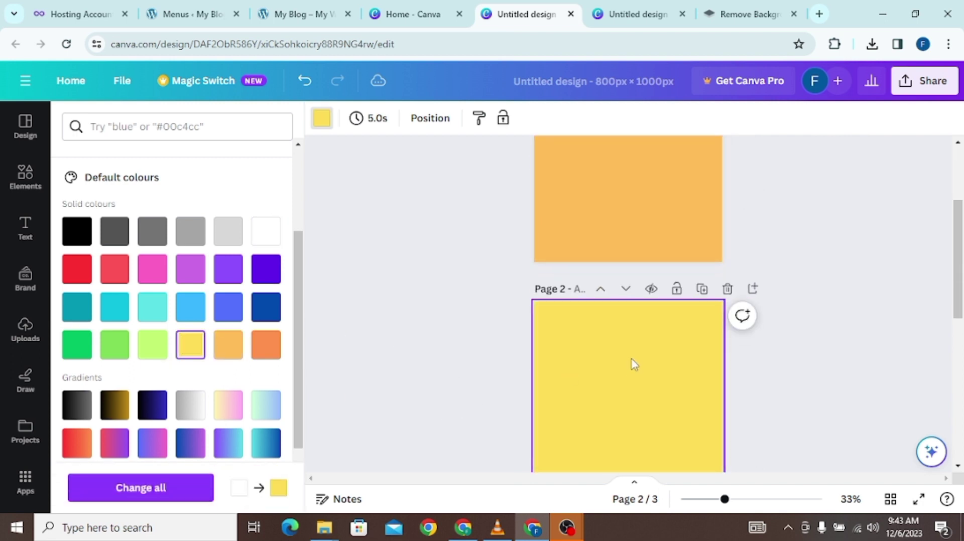
{"action": "scroll", "coordinate": [634, 366], "scroll_direction": "down", "scroll_amount": 5}
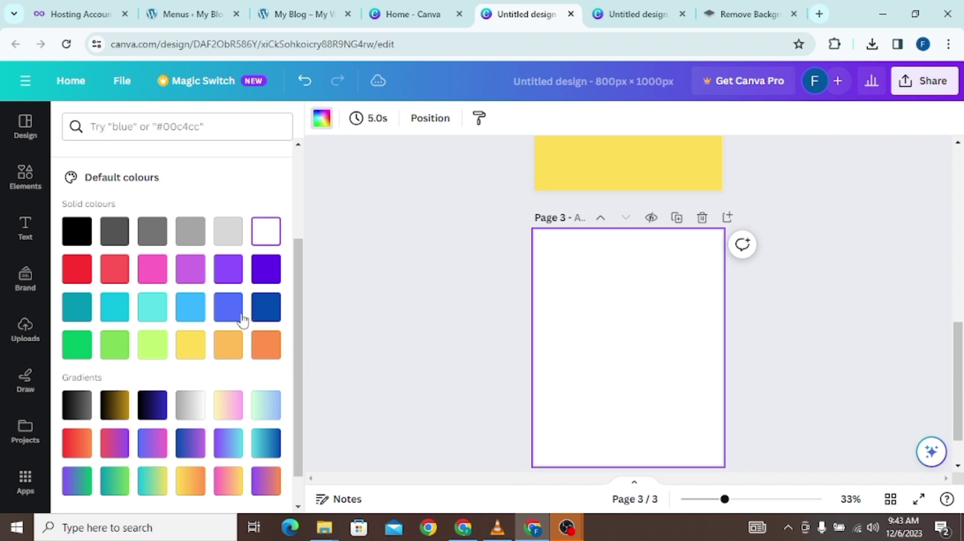
{"action": "scroll", "coordinate": [258, 362], "scroll_direction": "down", "scroll_amount": 1}
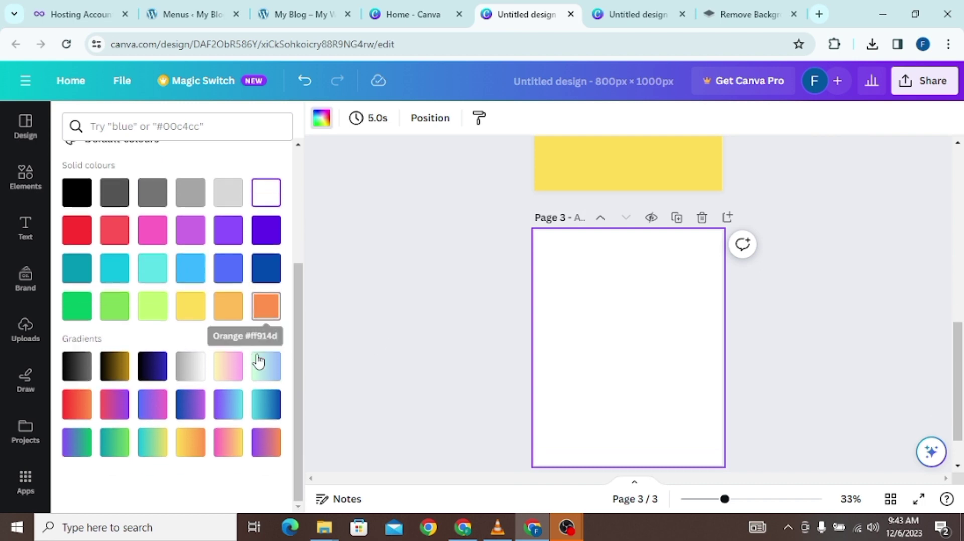
{"action": "left_click", "coordinate": [198, 443]}
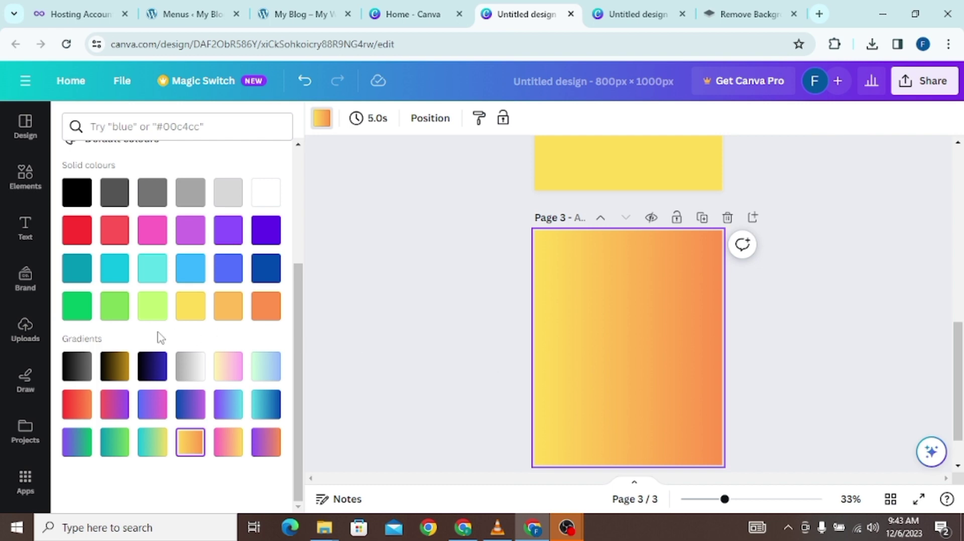
{"action": "scroll", "coordinate": [159, 338], "scroll_direction": "up", "scroll_amount": 3}
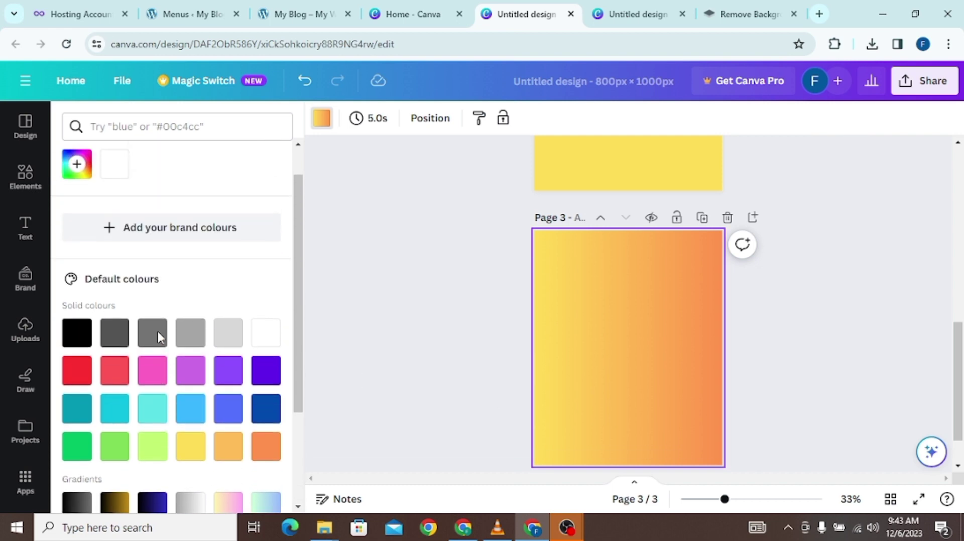
{"action": "left_click", "coordinate": [275, 449]}
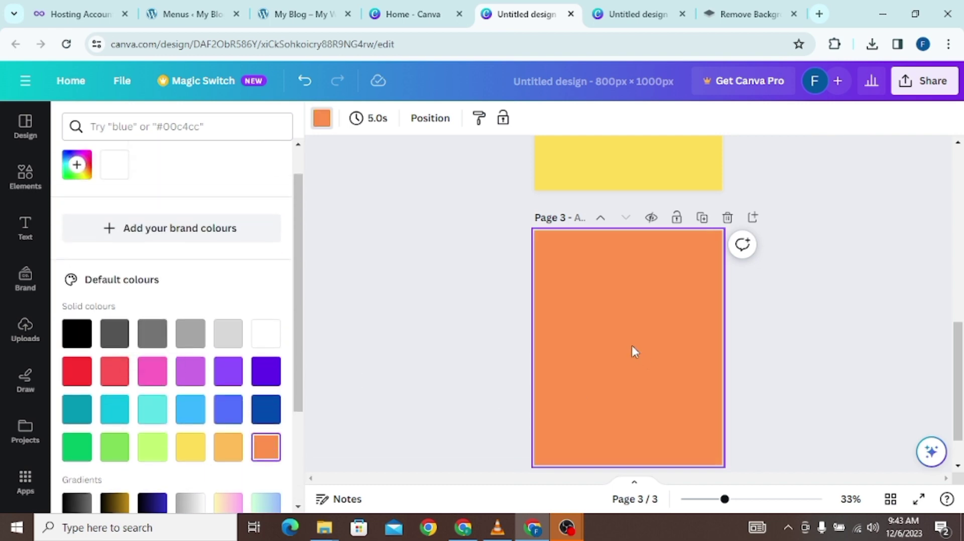
Look through the uploaded images for a picture to use on page 1
{"action": "scroll", "coordinate": [632, 346], "scroll_direction": "up", "scroll_amount": 10}
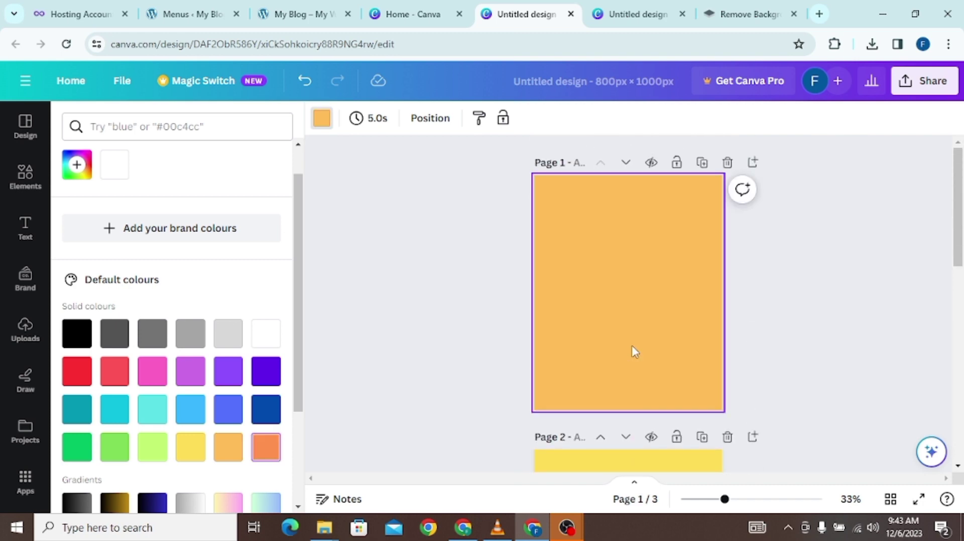
{"action": "left_click", "coordinate": [634, 351]}
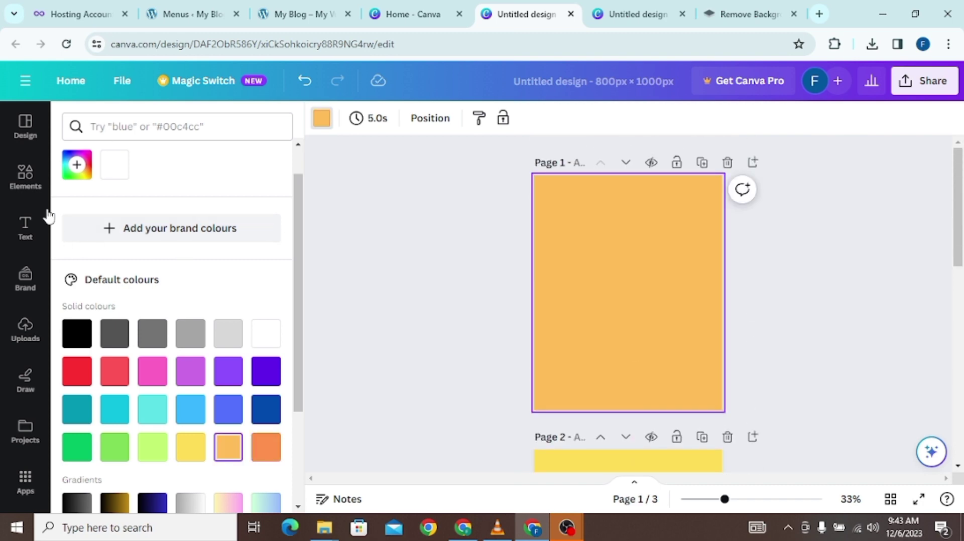
{"action": "left_click", "coordinate": [25, 329]}
{"action": "scroll", "coordinate": [196, 309], "scroll_direction": "down", "scroll_amount": 1}
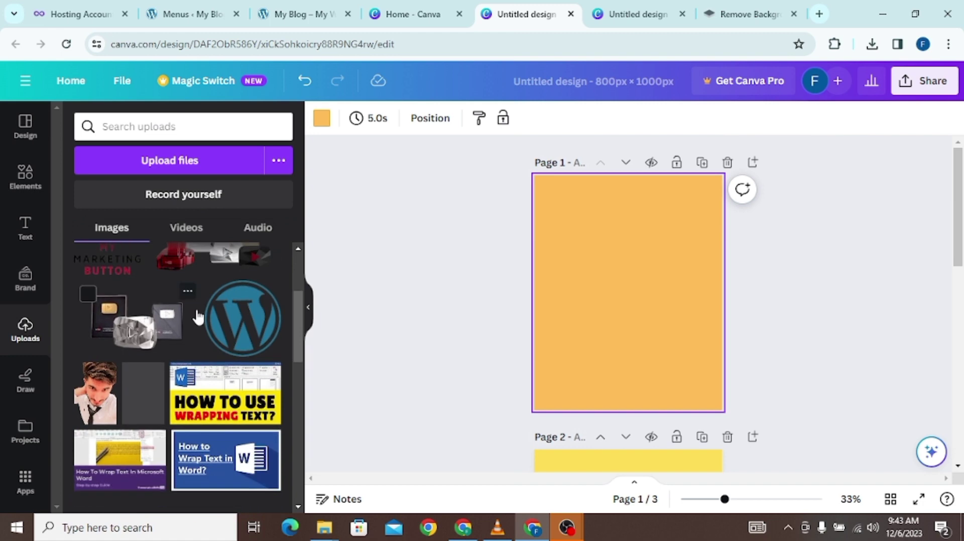
{"action": "scroll", "coordinate": [241, 402], "scroll_direction": "down", "scroll_amount": 8}
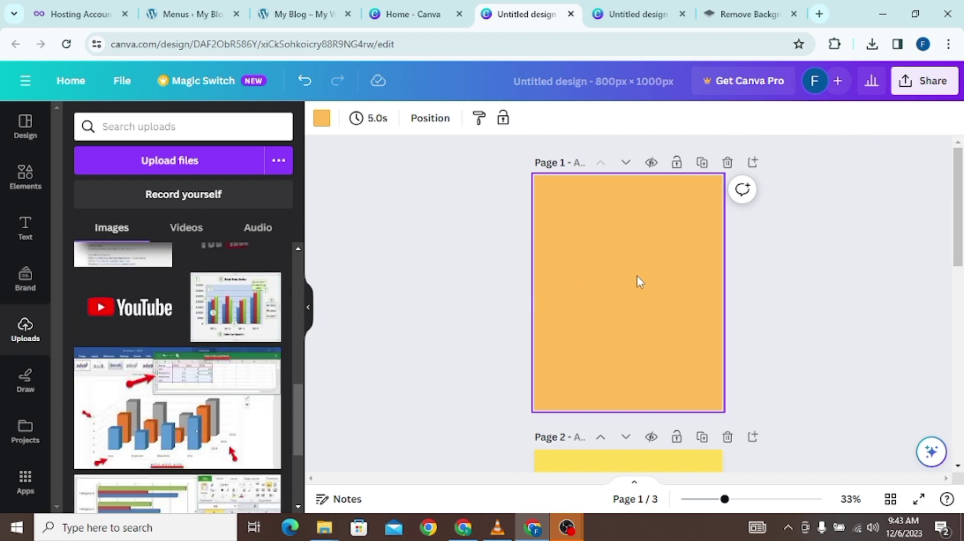
{"action": "scroll", "coordinate": [222, 350], "scroll_direction": "down", "scroll_amount": 10}
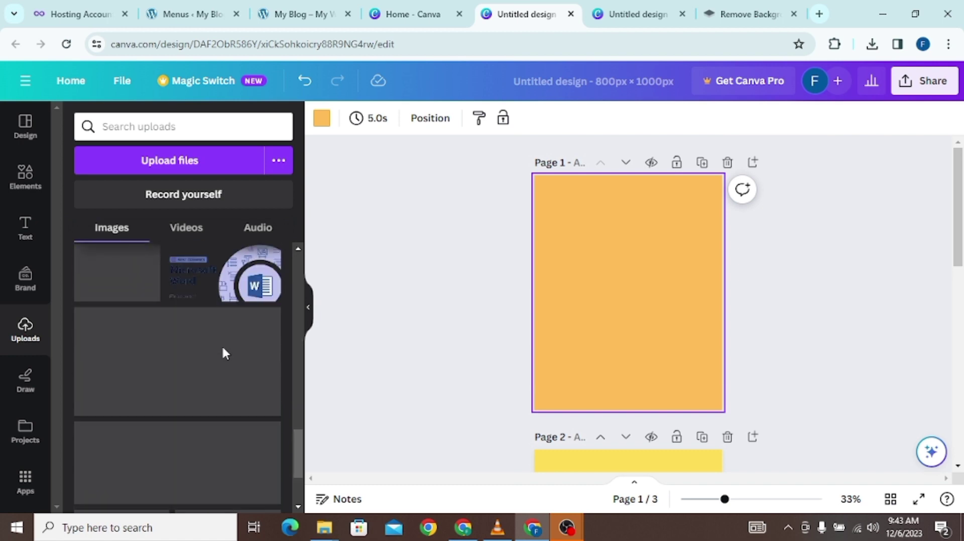
{"action": "scroll", "coordinate": [232, 384], "scroll_direction": "down", "scroll_amount": 3}
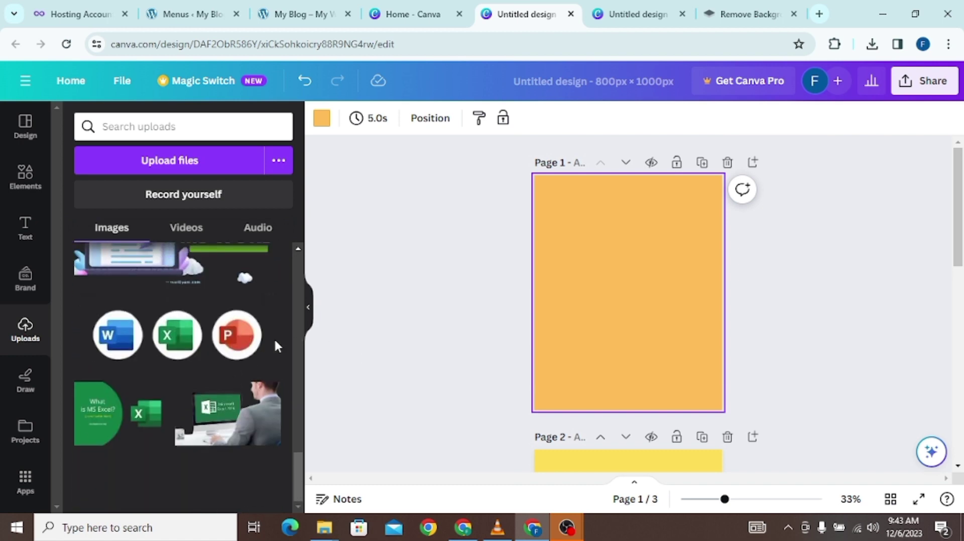
{"action": "scroll", "coordinate": [275, 346], "scroll_direction": "up", "scroll_amount": 15}
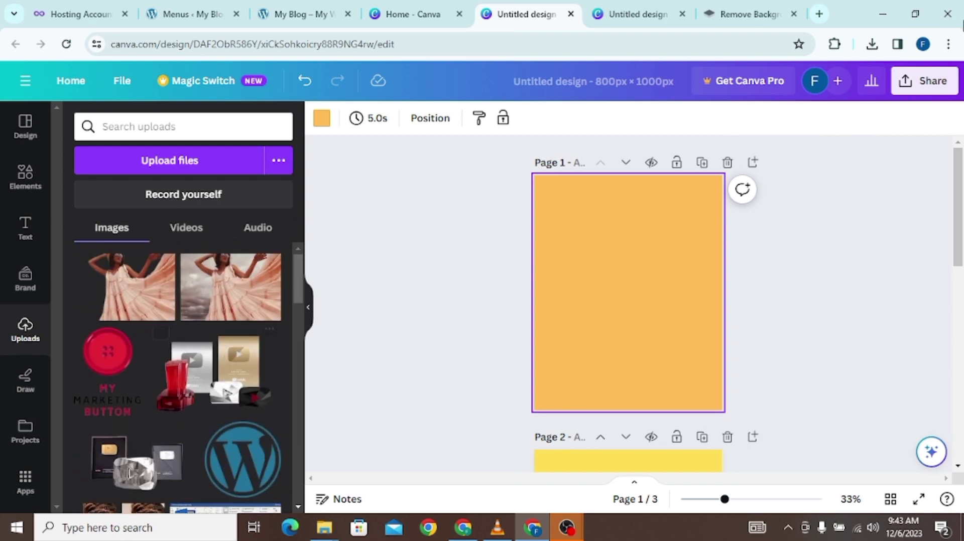
Download all three pages of the 800 × 1000 px design as PNG
{"action": "left_click", "coordinate": [929, 81]}
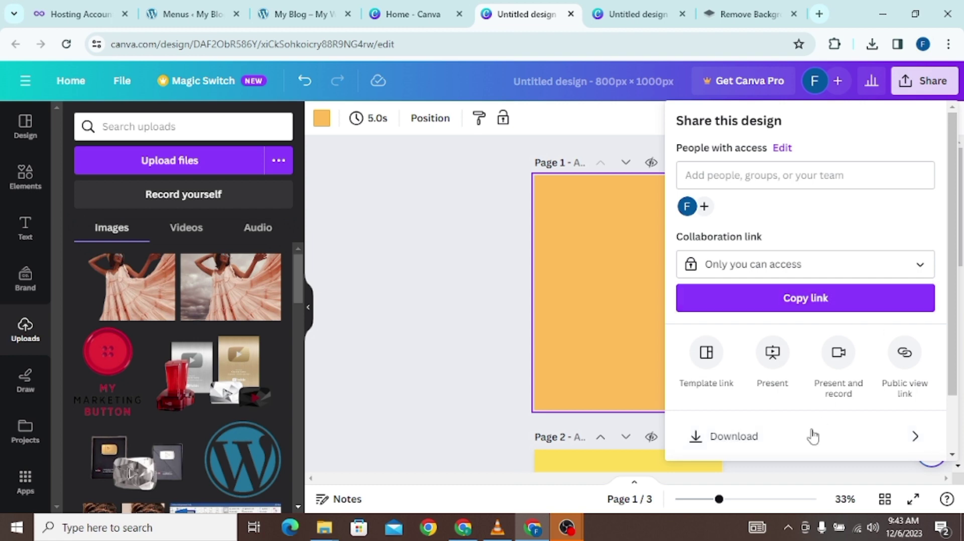
{"action": "left_click", "coordinate": [798, 441]}
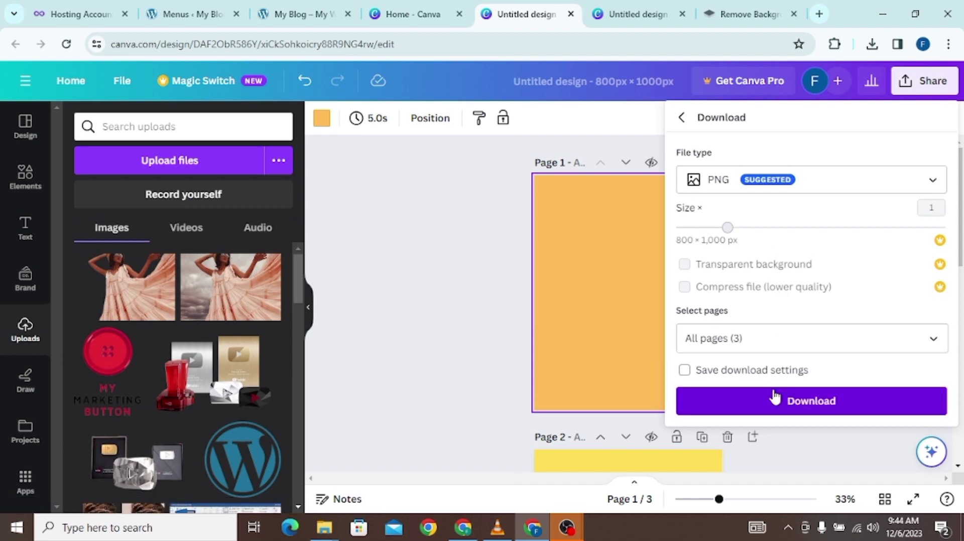
{"action": "left_click", "coordinate": [775, 397]}
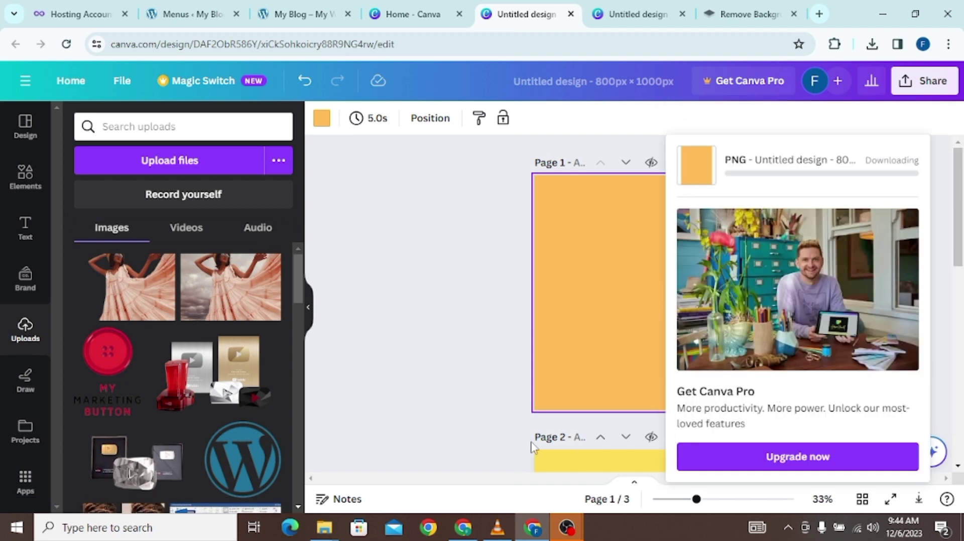
Switch to the Downloads folder in File Explorer and open the banner image "Untitled design"
{"action": "mouse_move", "coordinate": [343, 513]}
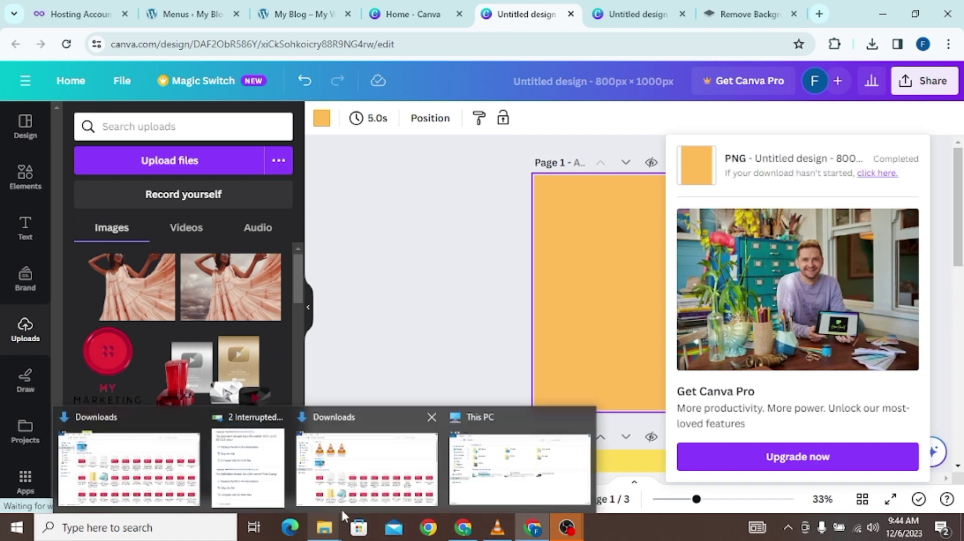
{"action": "left_click", "coordinate": [381, 469]}
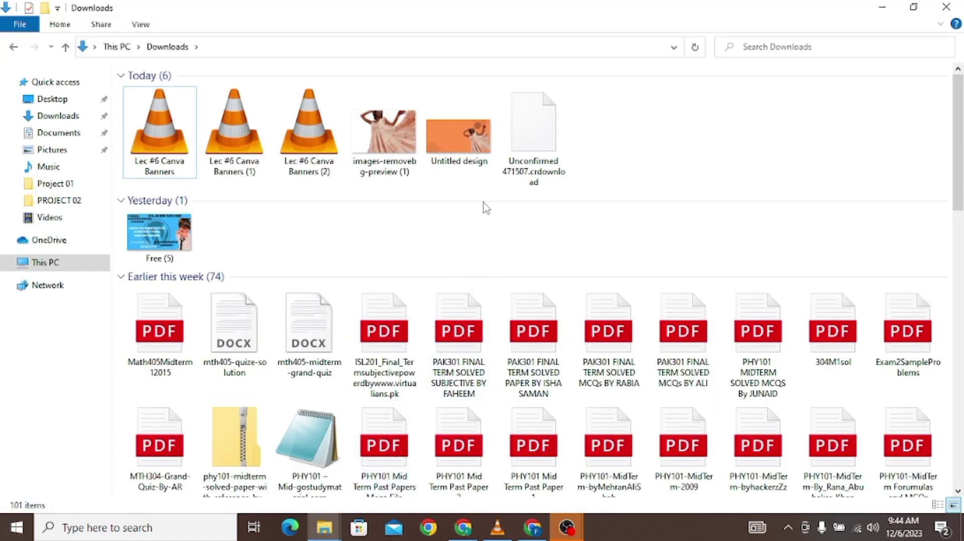
{"action": "left_click", "coordinate": [467, 136]}
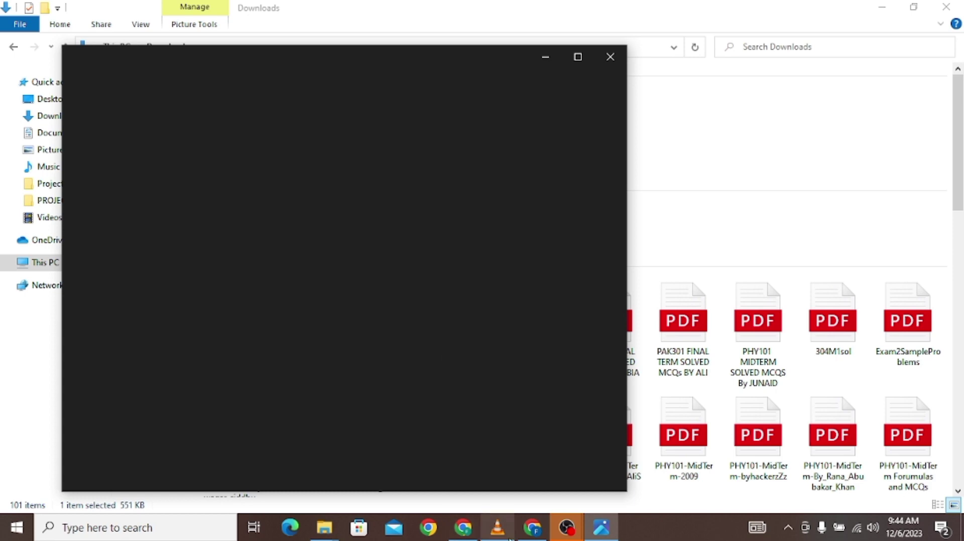
Switch to Chrome and view the home page of the My Blog WordPress site
{"action": "left_click", "coordinate": [535, 522]}
{"action": "left_click", "coordinate": [421, 7]}
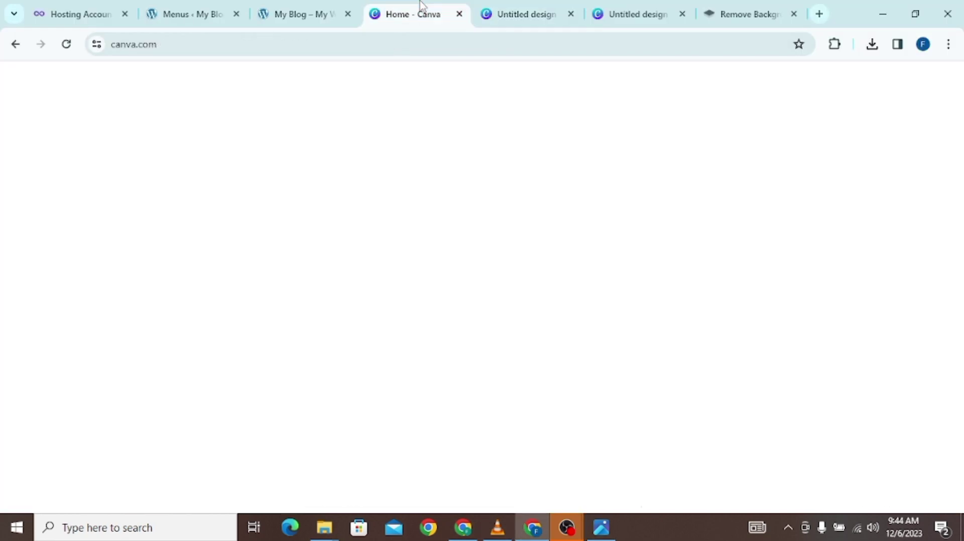
{"action": "left_click", "coordinate": [334, 15]}
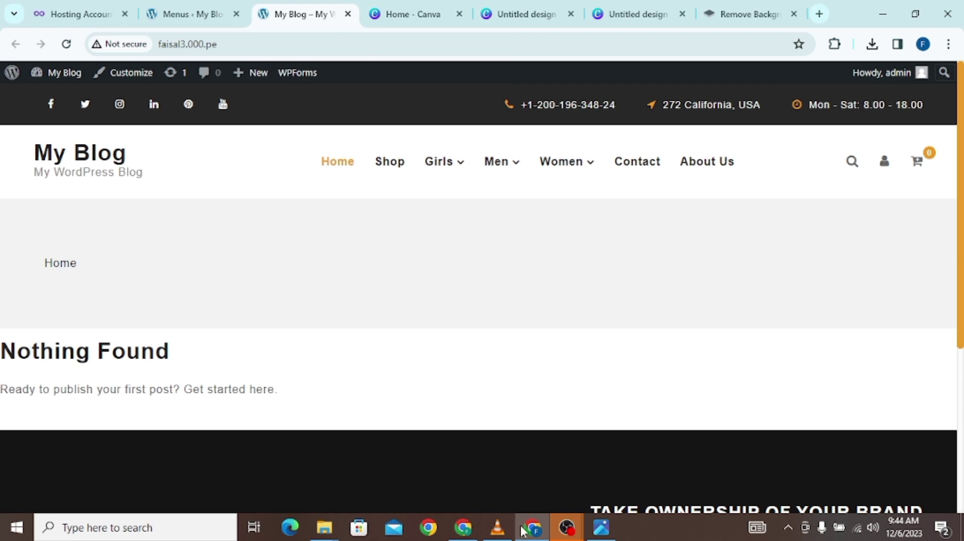
{"action": "left_click", "coordinate": [463, 528]}
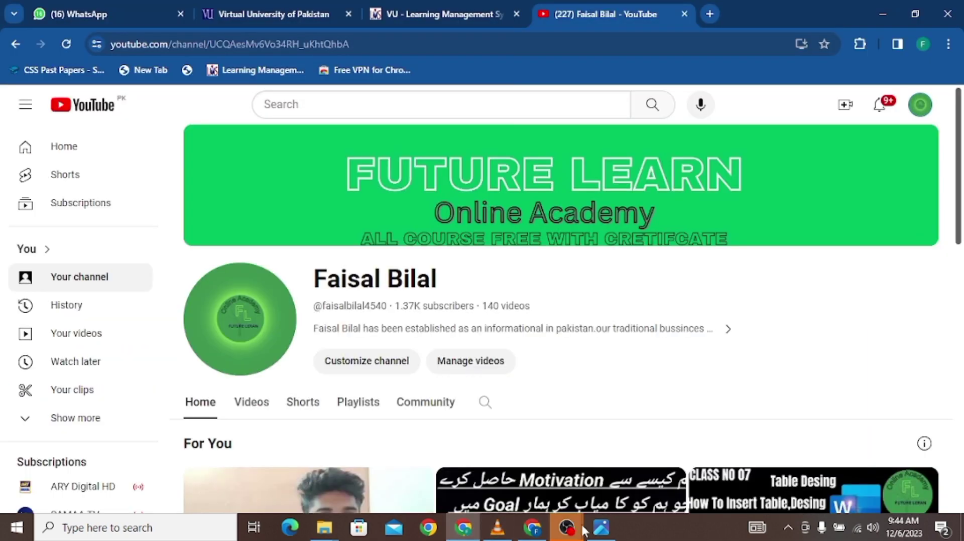
Return to the Downloads folder, reopen Untitled design.png and view the banner in a maximized image viewer
{"action": "mouse_move", "coordinate": [324, 527]}
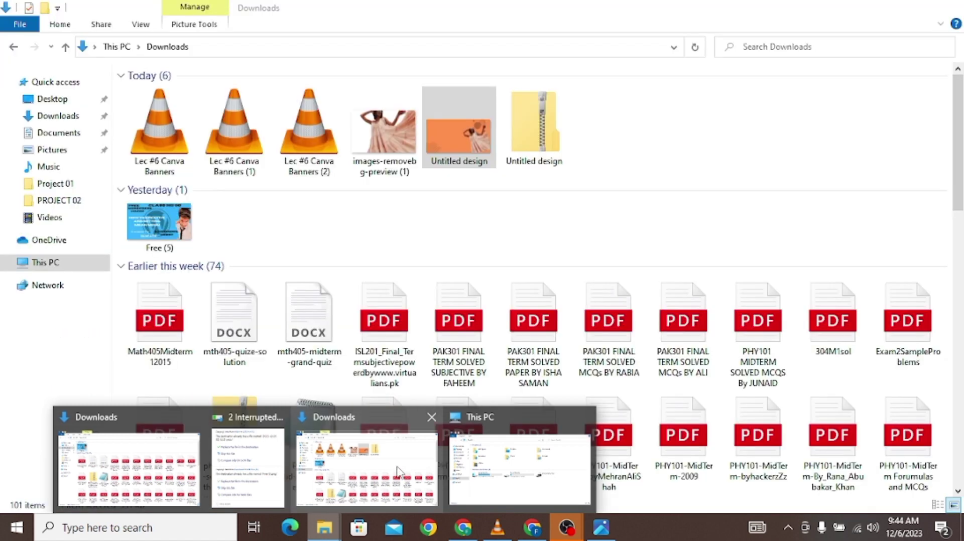
{"action": "left_click", "coordinate": [386, 472]}
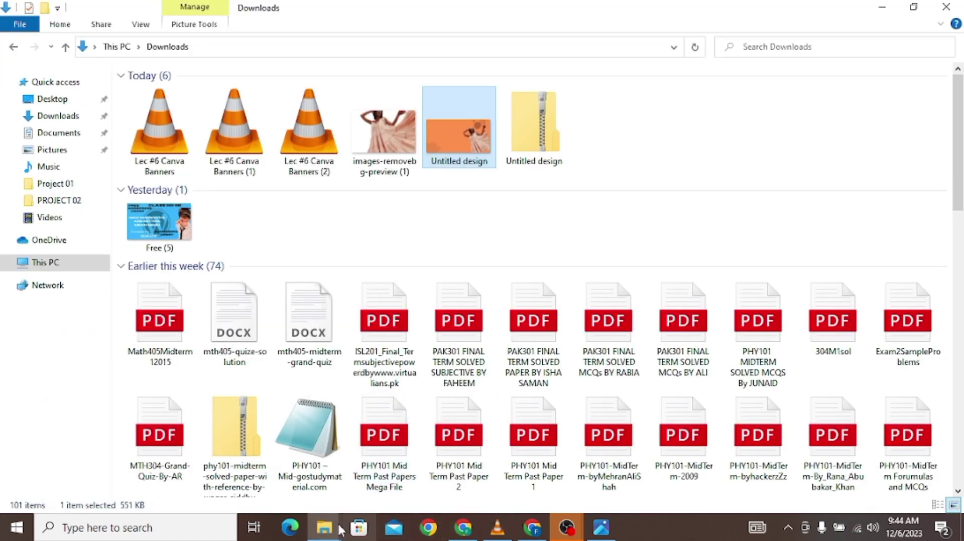
{"action": "mouse_move", "coordinate": [331, 528]}
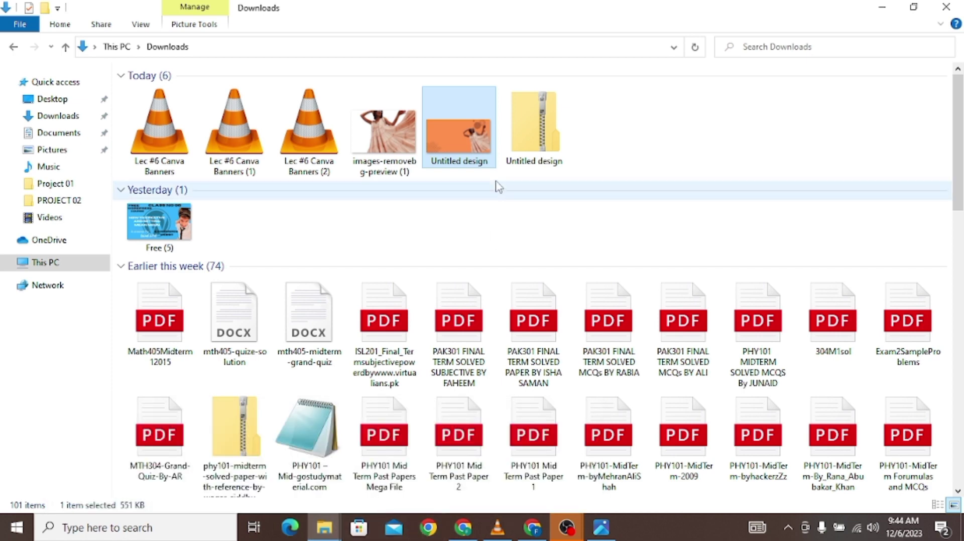
{"action": "double_click", "coordinate": [465, 146]}
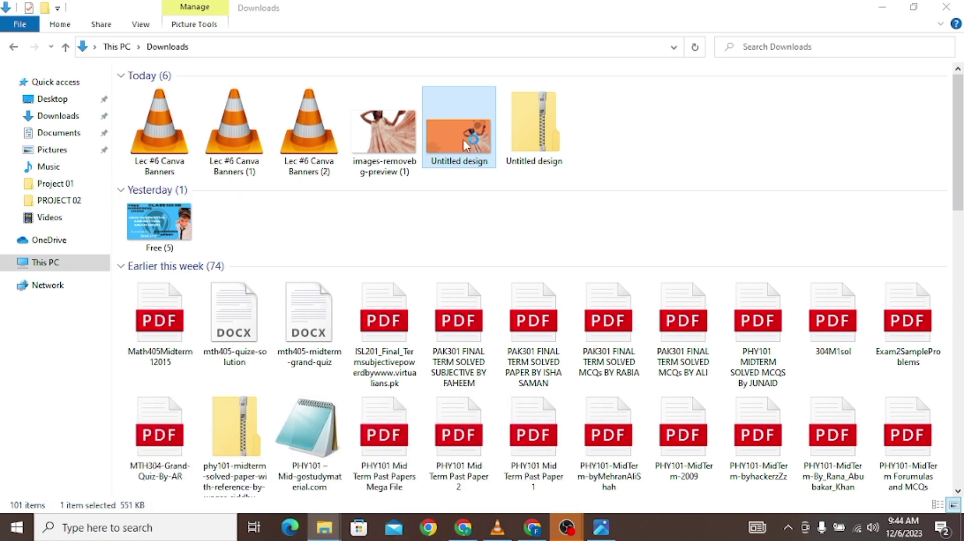
{"action": "mouse_move", "coordinate": [605, 530]}
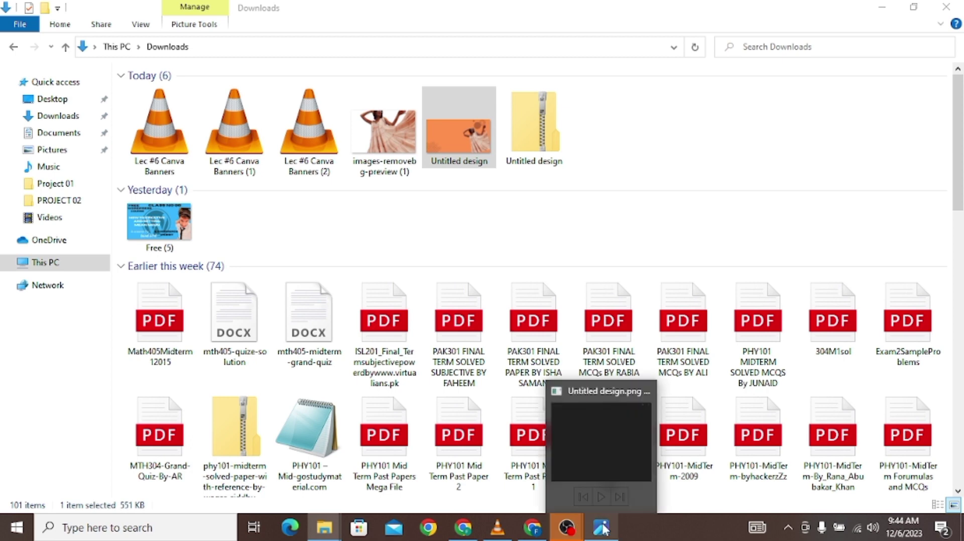
{"action": "left_click", "coordinate": [599, 450]}
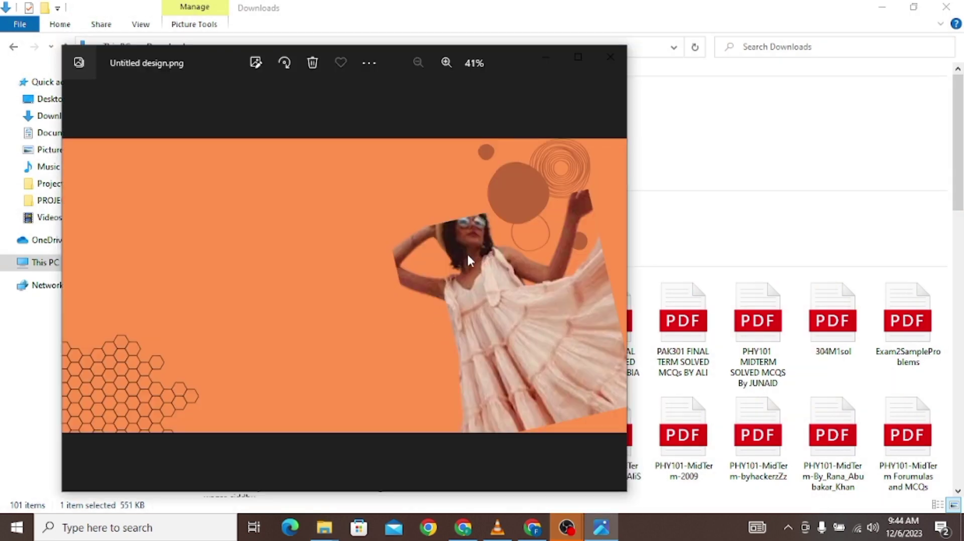
{"action": "scroll", "coordinate": [552, 294], "scroll_direction": "up", "scroll_amount": 3}
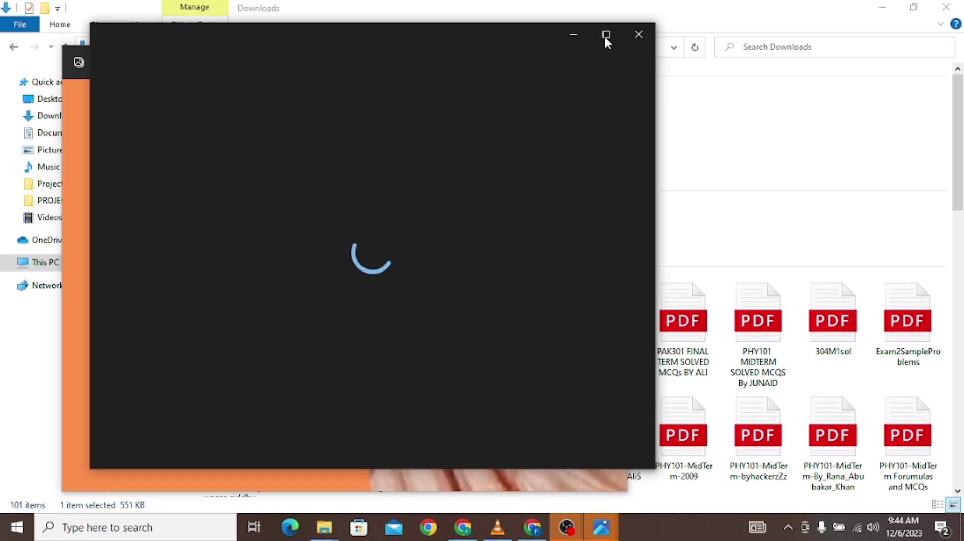
{"action": "left_click", "coordinate": [605, 36]}
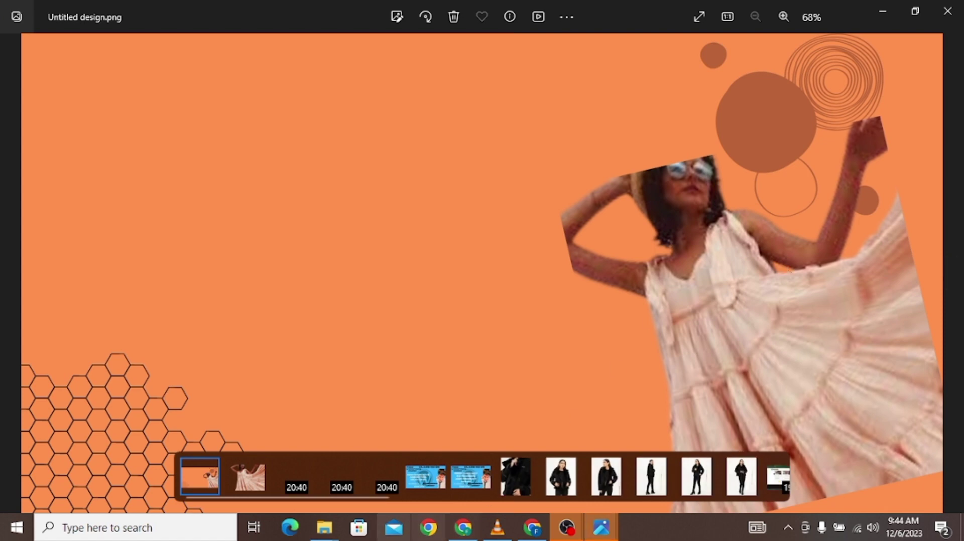
{"action": "left_click", "coordinate": [255, 484]}
{"action": "left_click", "coordinate": [206, 483]}
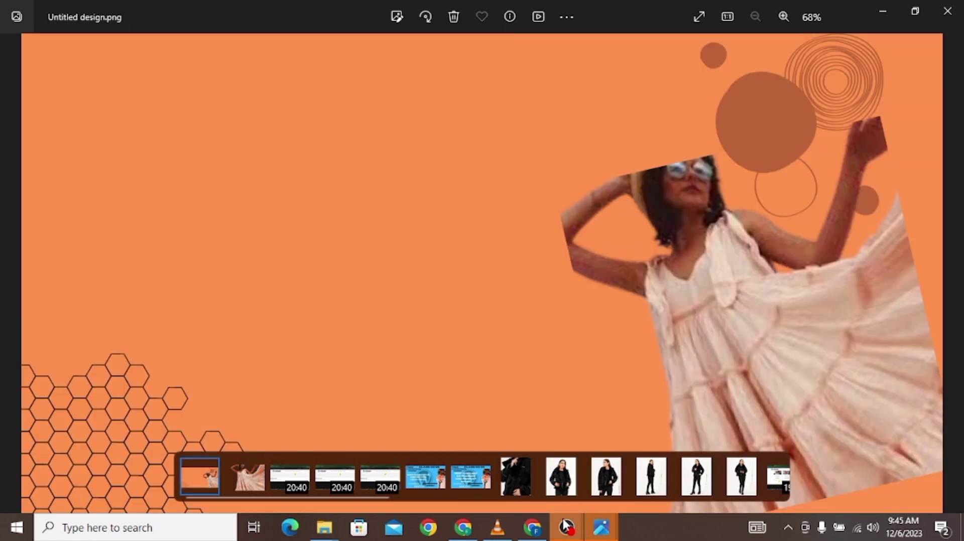
Switch from the image viewer to the Chrome window with the YouTube channel page
{"action": "mouse_move", "coordinate": [532, 536]}
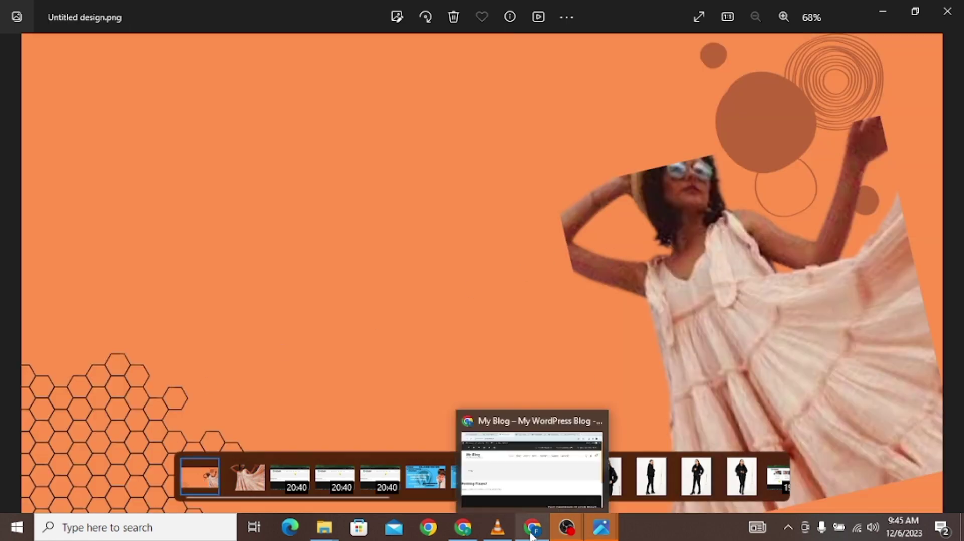
{"action": "left_click", "coordinate": [534, 481]}
{"action": "left_click", "coordinate": [467, 530]}
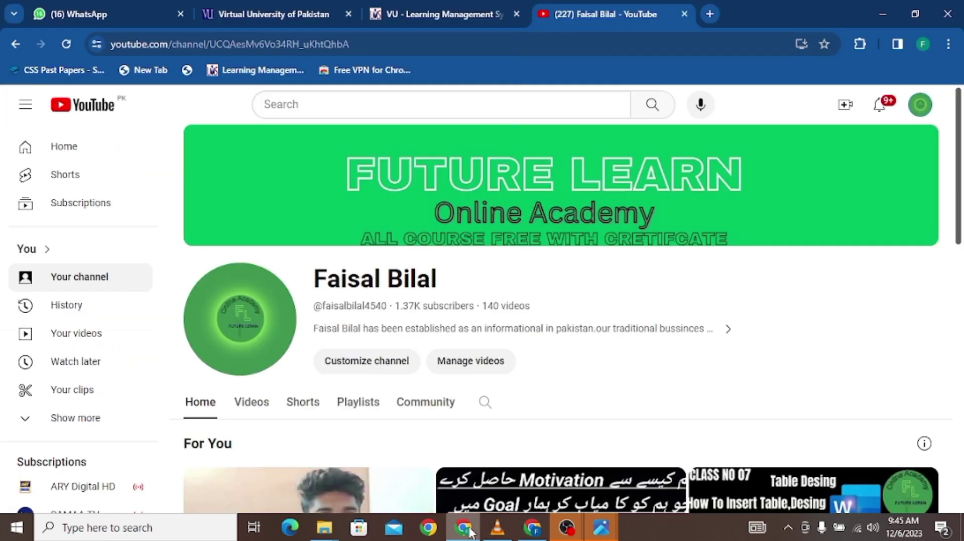